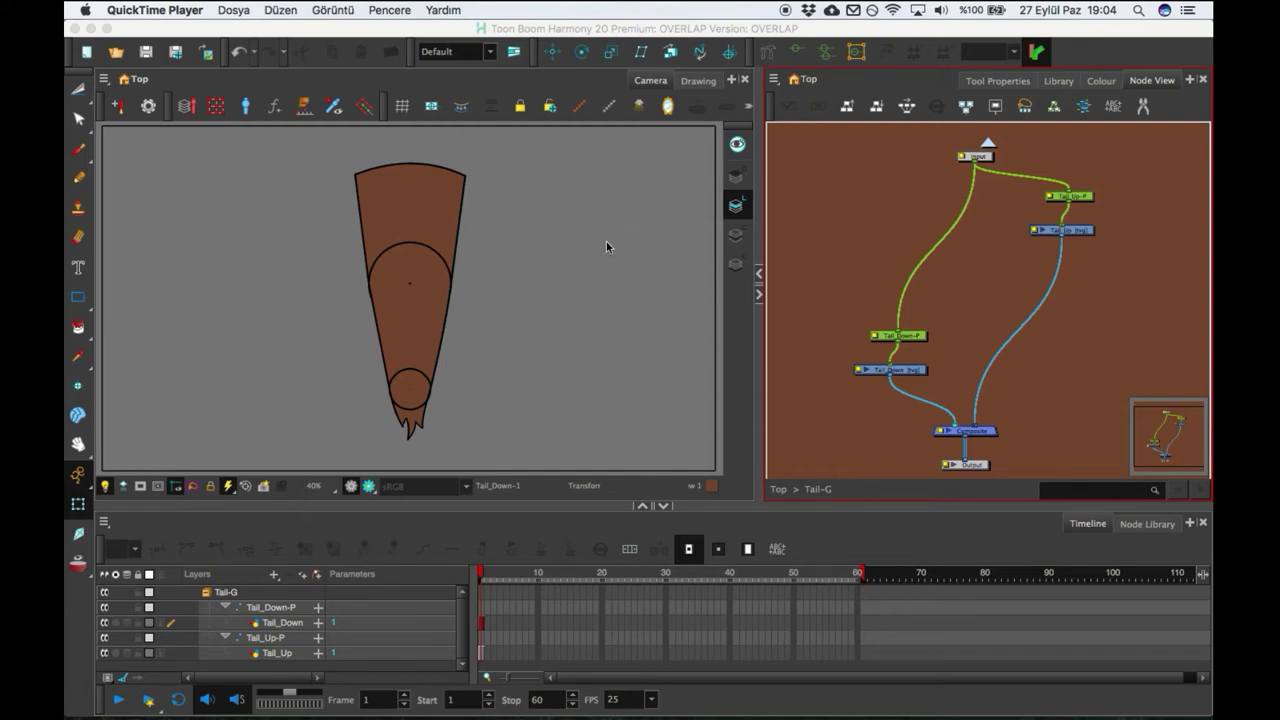
# - Examine the upper tail drawing and its Tail_Up-P peg by selecting them together in the node network
pyautogui.click(607, 249)
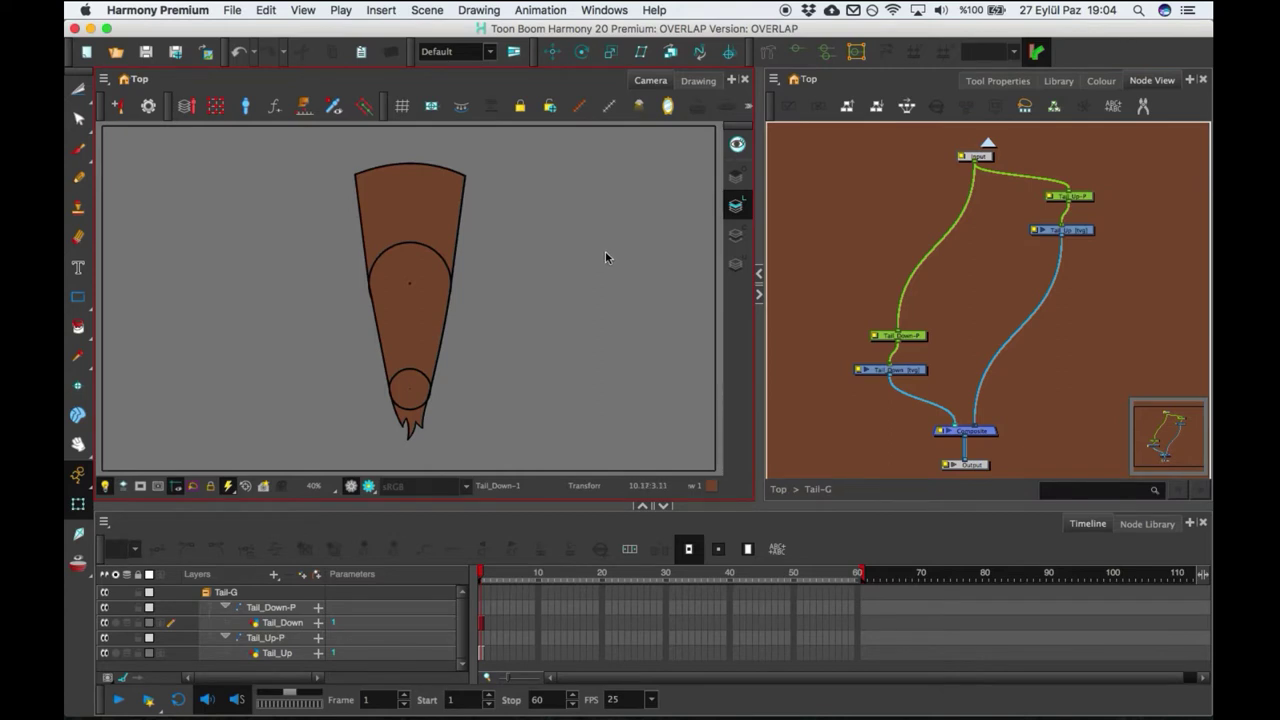
pyautogui.click(970, 289)
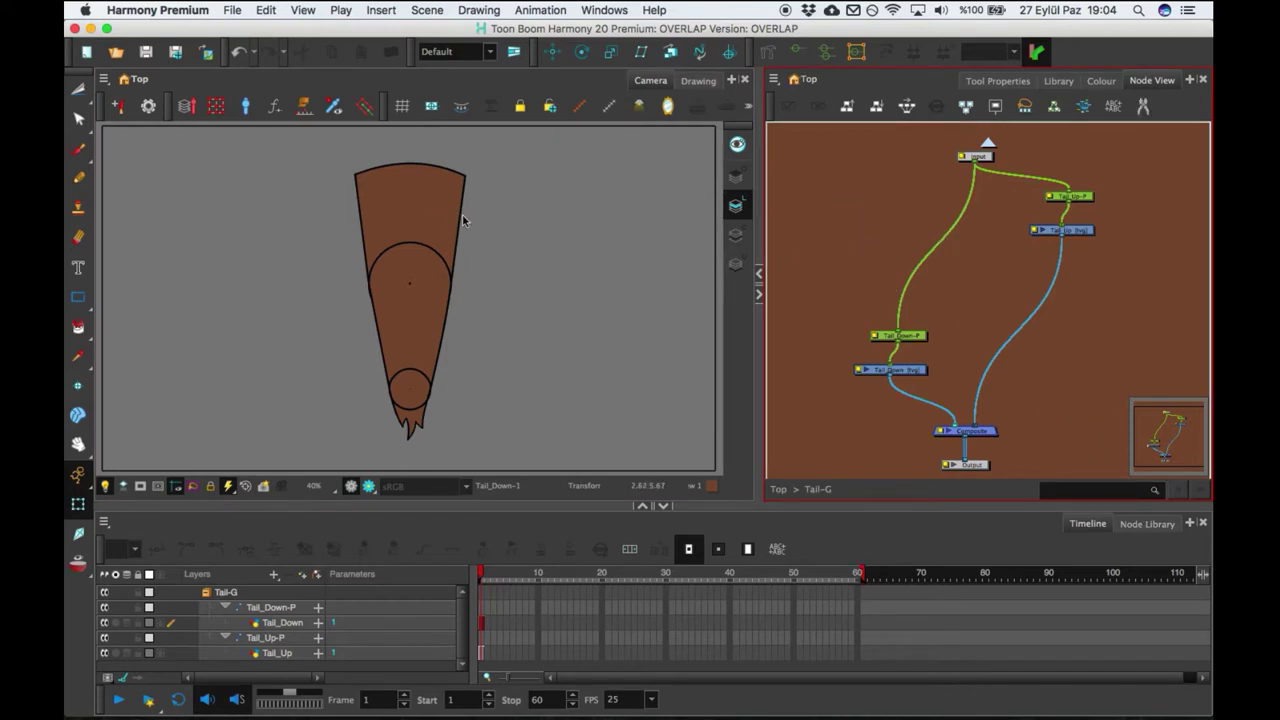
pyautogui.click(434, 220)
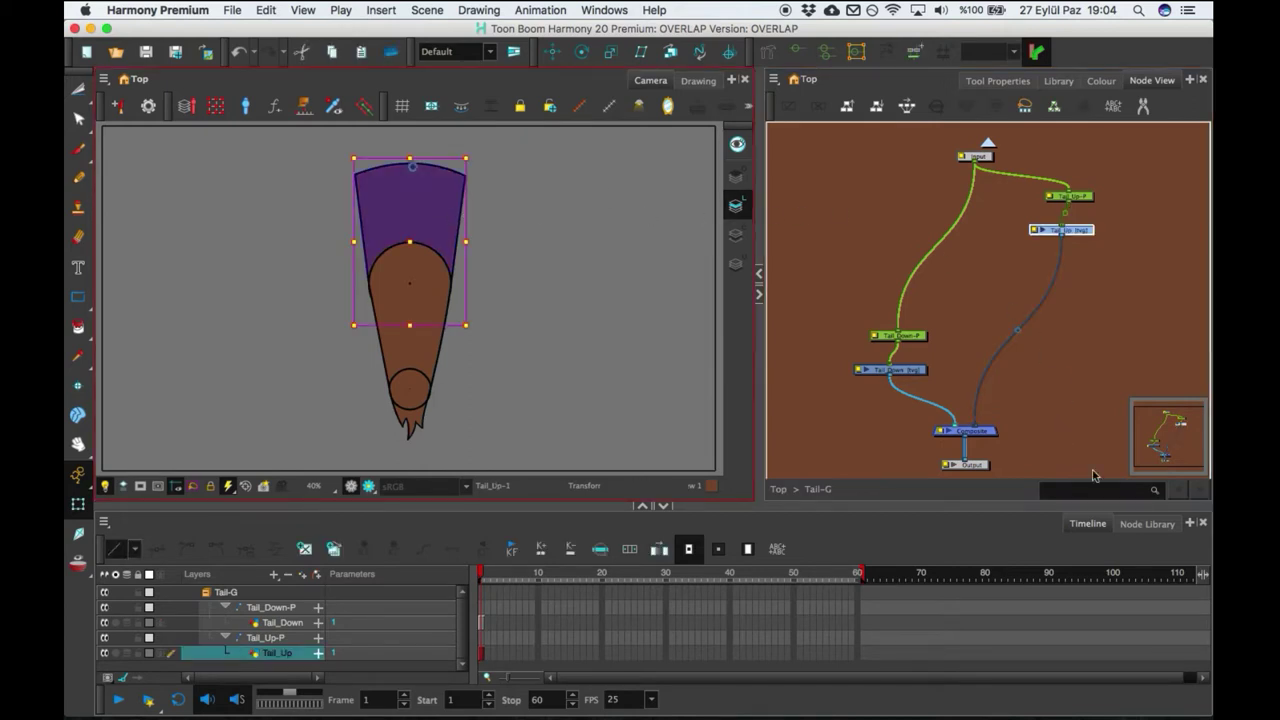
pyautogui.moveTo(863, 296); pyautogui.dragTo(913, 372)
pyautogui.moveTo(1095, 252); pyautogui.dragTo(1060, 182)
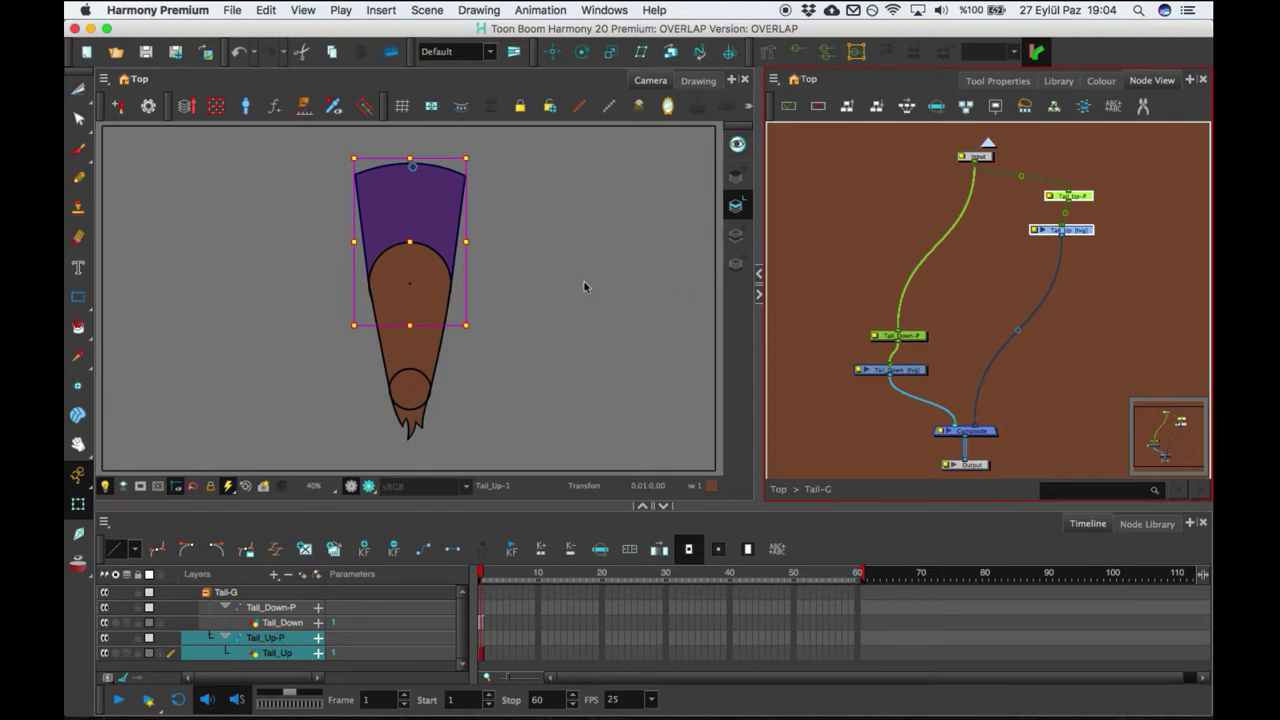
# - Try rotating the Tail_Down drawing about its pivot and undo the rotation
pyautogui.click(446, 284)
pyautogui.moveTo(415, 458)
pyautogui.mouseDown()
pyautogui.moveTo(380, 449)
pyautogui.moveTo(580, 323)
pyautogui.moveTo(363, 438)
pyautogui.mouseUp()
pyautogui.press('super+z')
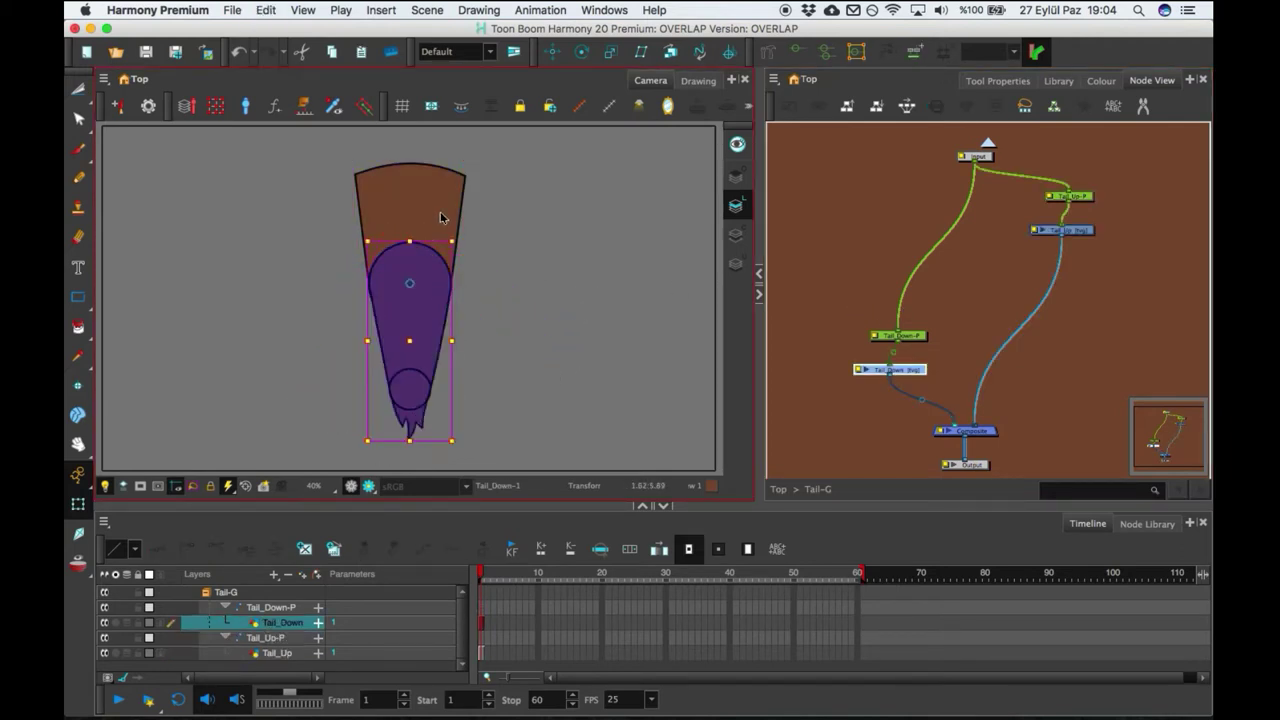
# - Try rotating both tail drawings together, alternating which part is selected last to compare the pivots used
pyautogui.click(441, 212)
pyautogui.keyDown('shift'); pyautogui.click(441, 297); pyautogui.keyUp('shift')
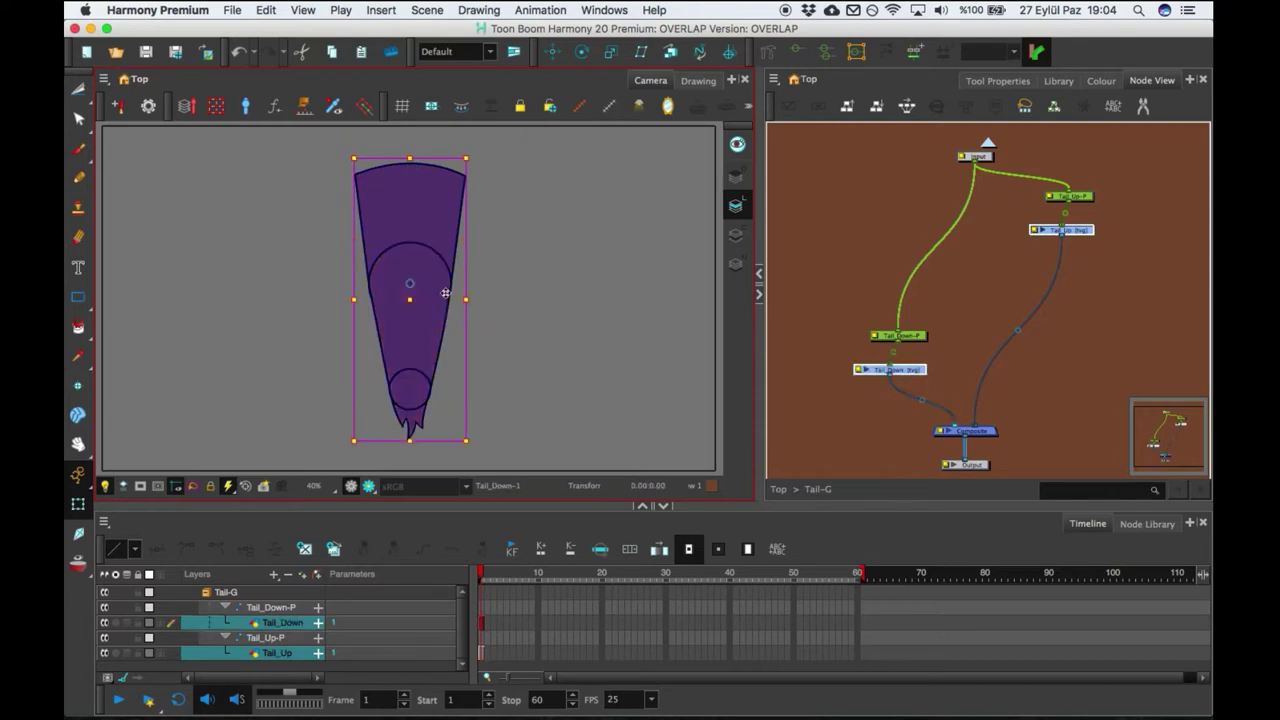
pyautogui.click(480, 238)
pyautogui.click(435, 270)
pyautogui.keyDown('shift'); pyautogui.click(441, 236); pyautogui.keyUp('shift')
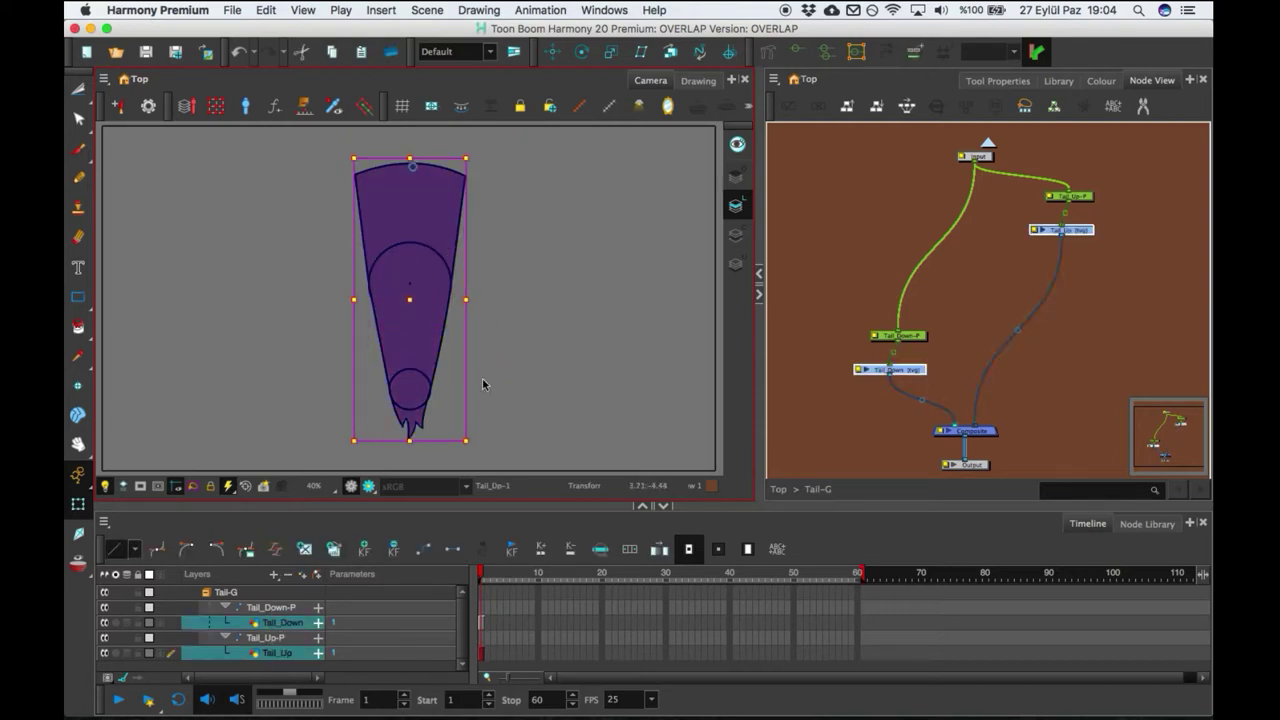
pyautogui.moveTo(483, 449); pyautogui.dragTo(354, 443)
pyautogui.click(420, 266)
pyautogui.keyDown('shift'); pyautogui.click(456, 286); pyautogui.keyUp('shift')
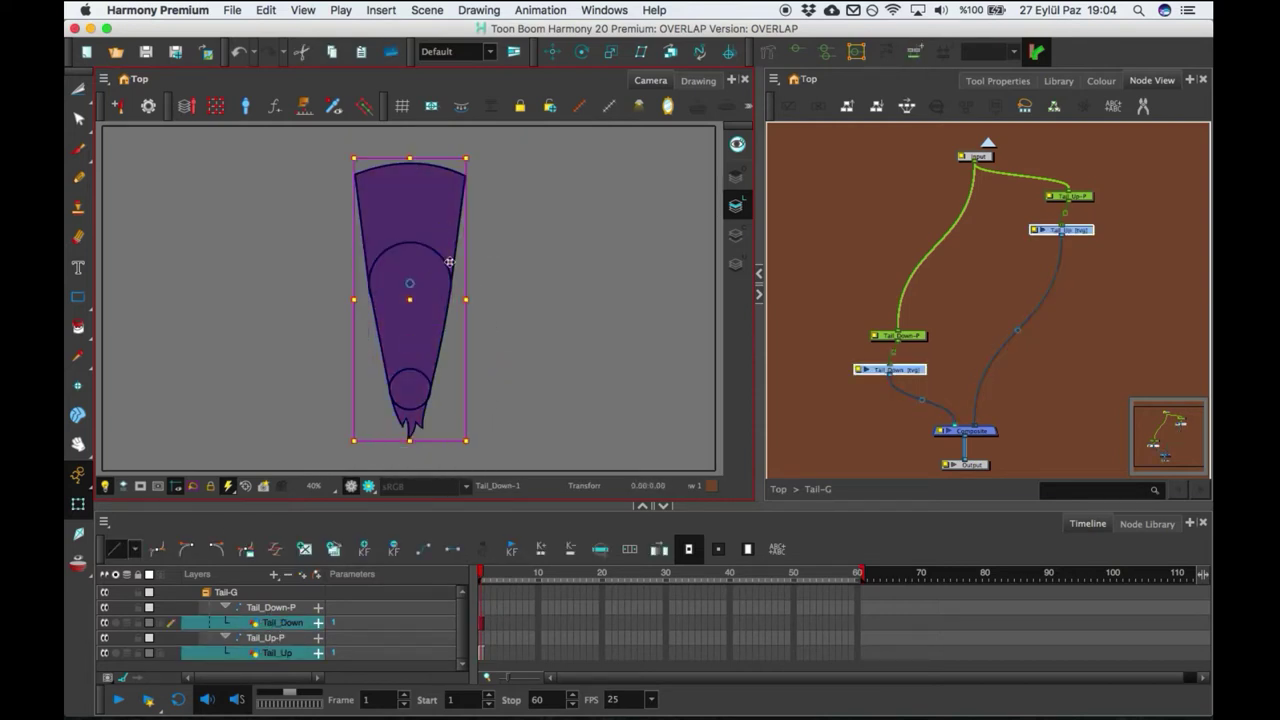
pyautogui.click(478, 409)
pyautogui.click(445, 240)
pyautogui.keyDown('shift'); pyautogui.click(449, 291); pyautogui.keyUp('shift')
pyautogui.click(493, 298)
pyautogui.click(441, 272)
pyautogui.keyDown('shift'); pyautogui.click(443, 220); pyautogui.keyUp('shift')
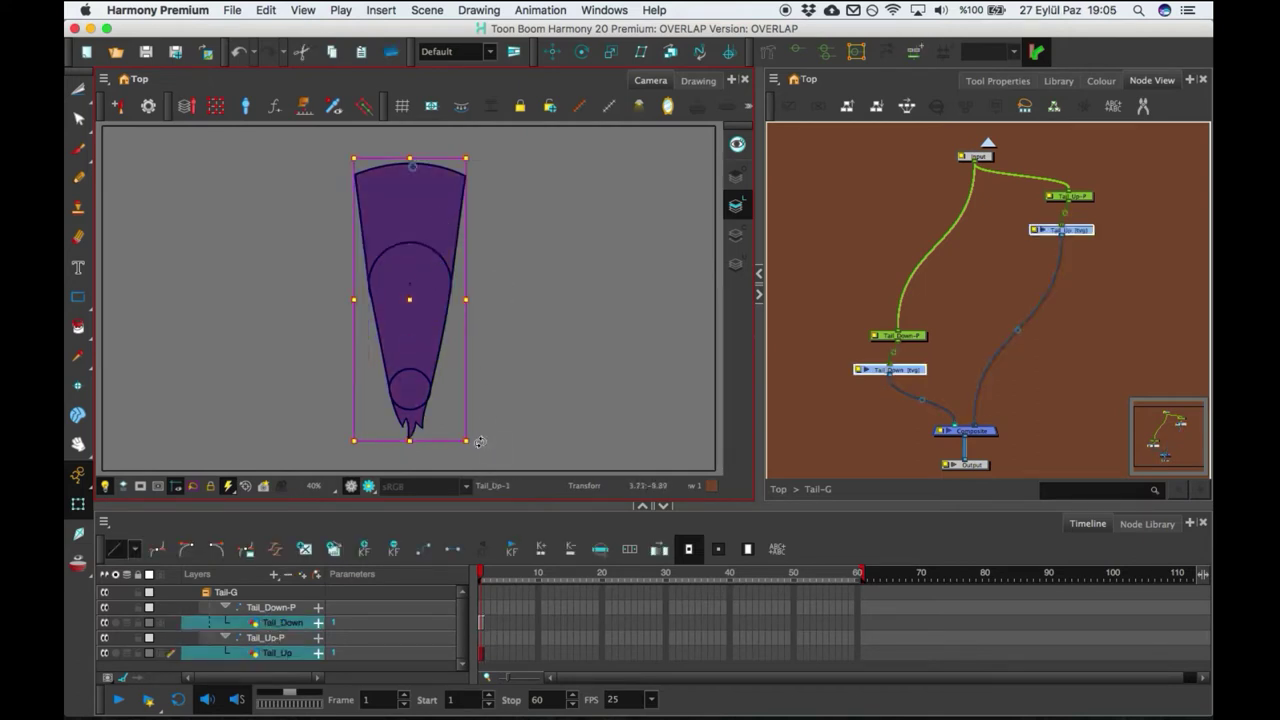
pyautogui.moveTo(479, 442)
pyautogui.mouseDown()
pyautogui.moveTo(460, 454)
pyautogui.moveTo(357, 440)
pyautogui.moveTo(609, 377)
pyautogui.moveTo(418, 433)
pyautogui.moveTo(537, 409)
pyautogui.moveTo(480, 442)
pyautogui.mouseUp()
# - Search the node library for "cons" and add a Two Points Constraint node to the Tail-G network
pyautogui.click(854, 218)
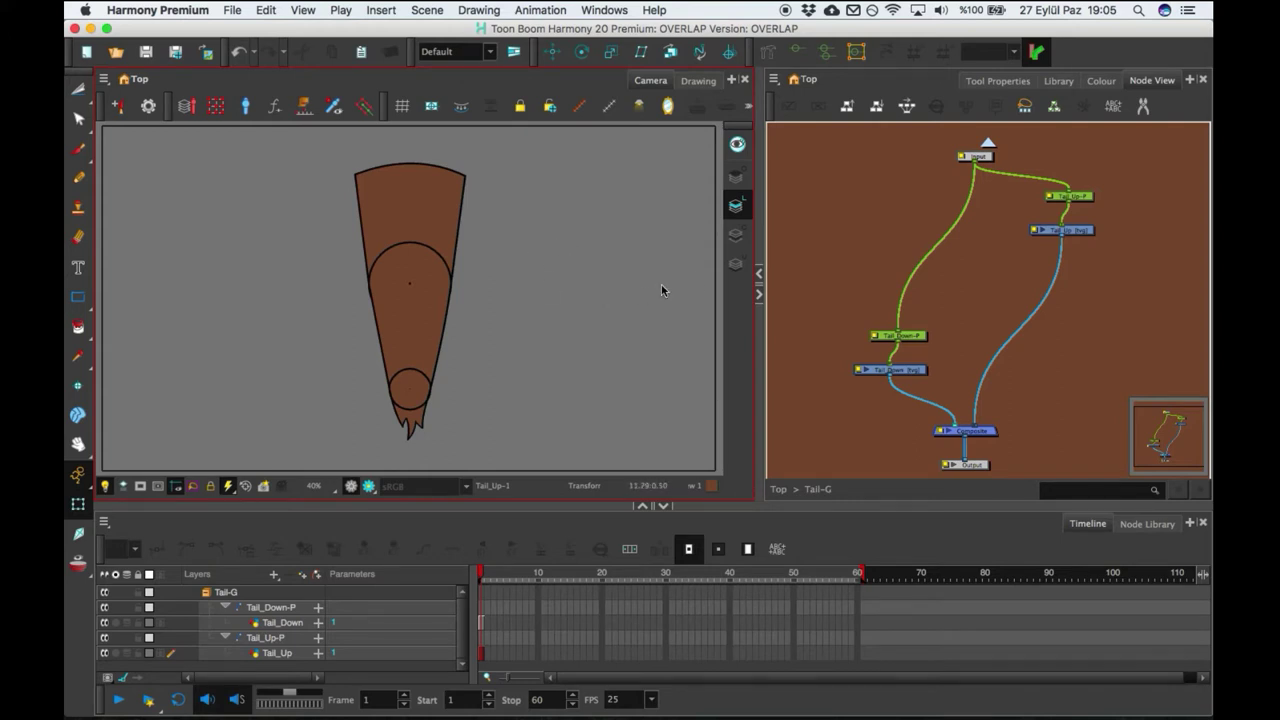
pyautogui.click(977, 289)
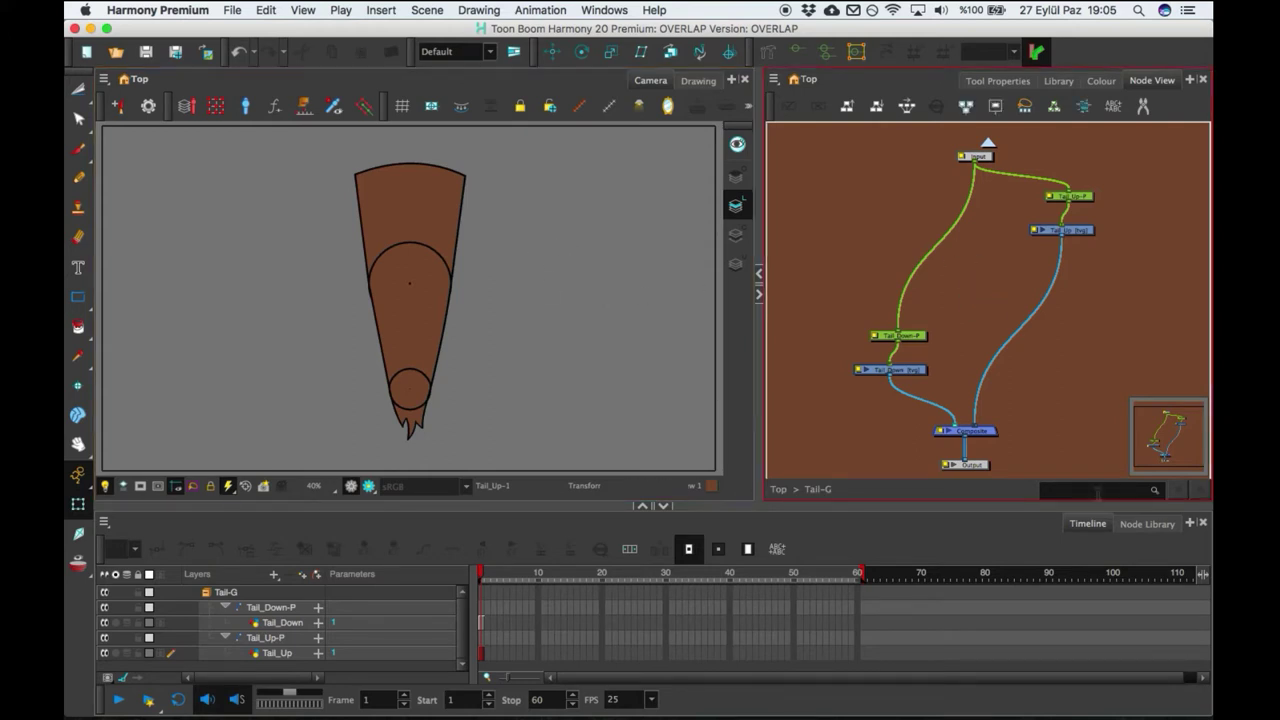
pyautogui.click(577, 265)
pyautogui.moveTo(987, 294); pyautogui.dragTo(975, 281)
pyautogui.scroll(1, 1067, 403)
pyautogui.click(1147, 523)
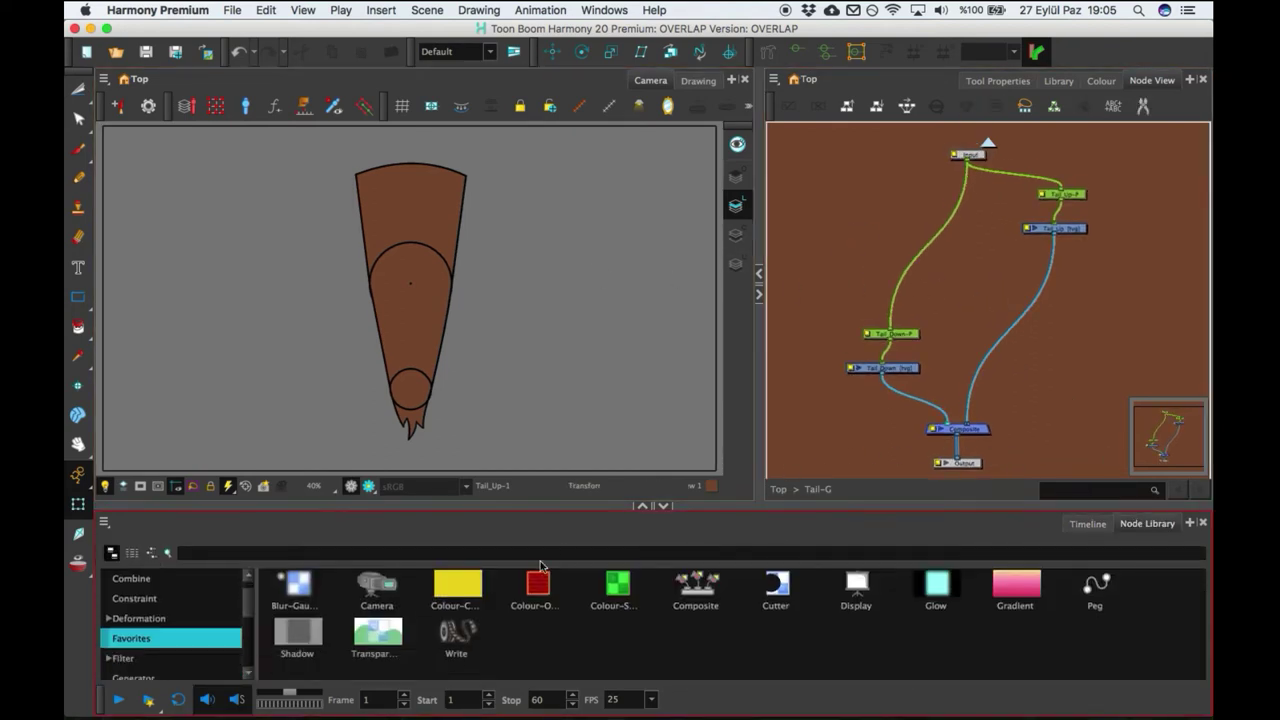
pyautogui.click(551, 553)
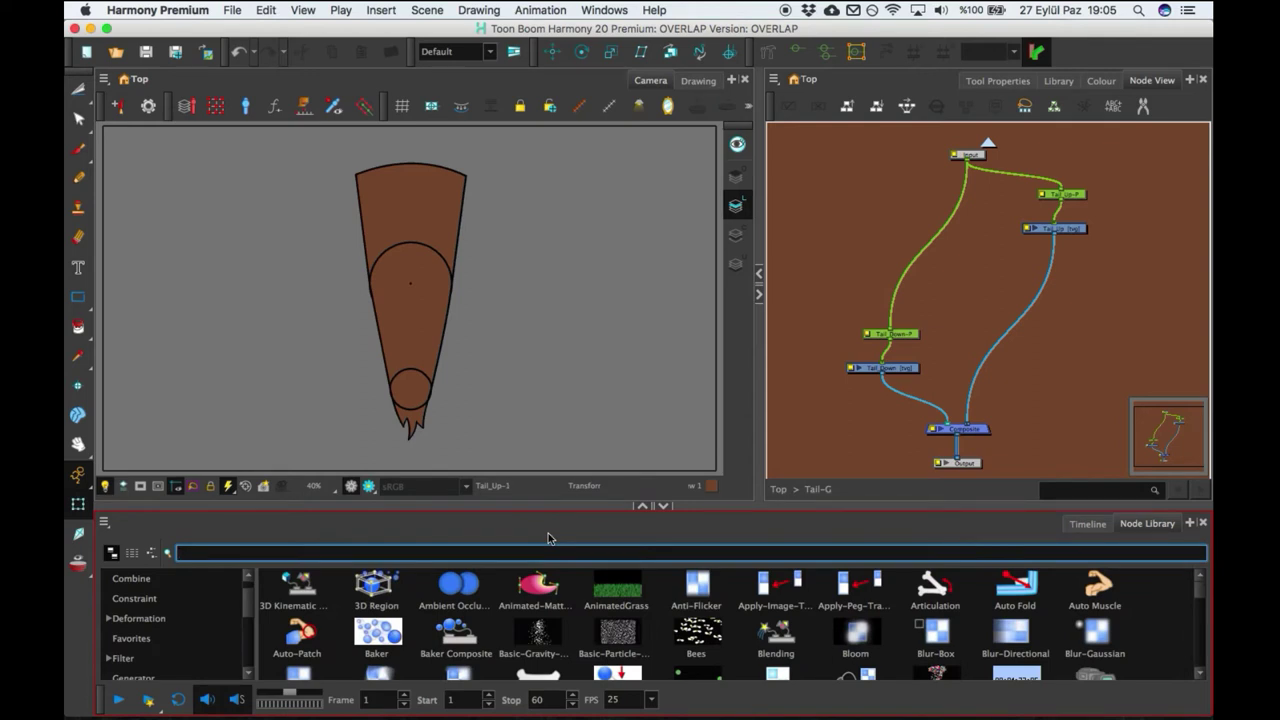
pyautogui.write('cons')
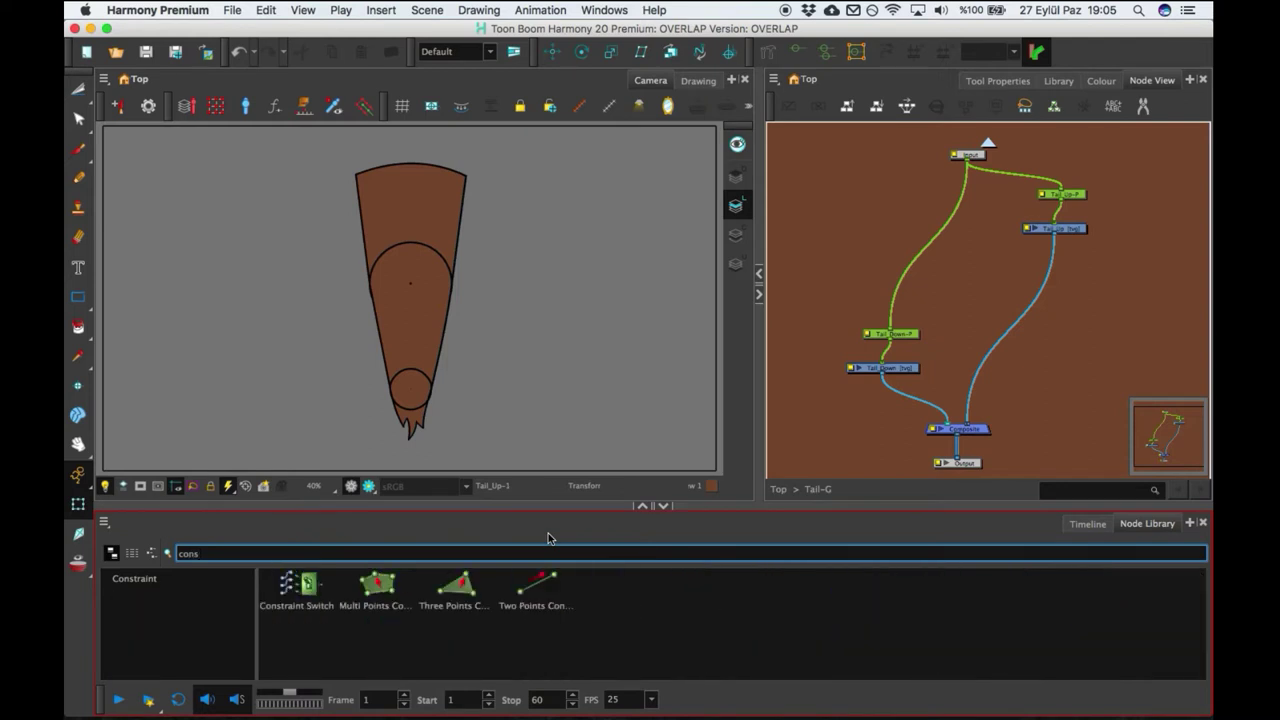
pyautogui.click(543, 580)
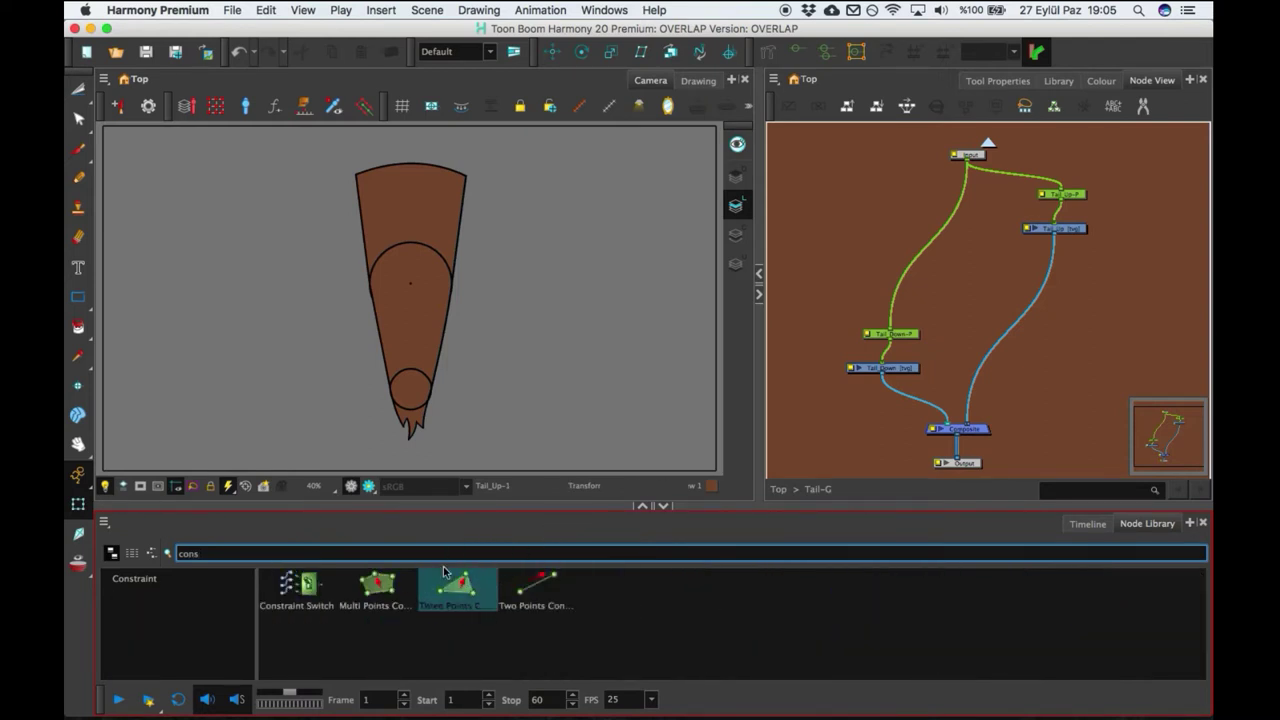
pyautogui.moveTo(537, 585); pyautogui.dragTo(800, 435)
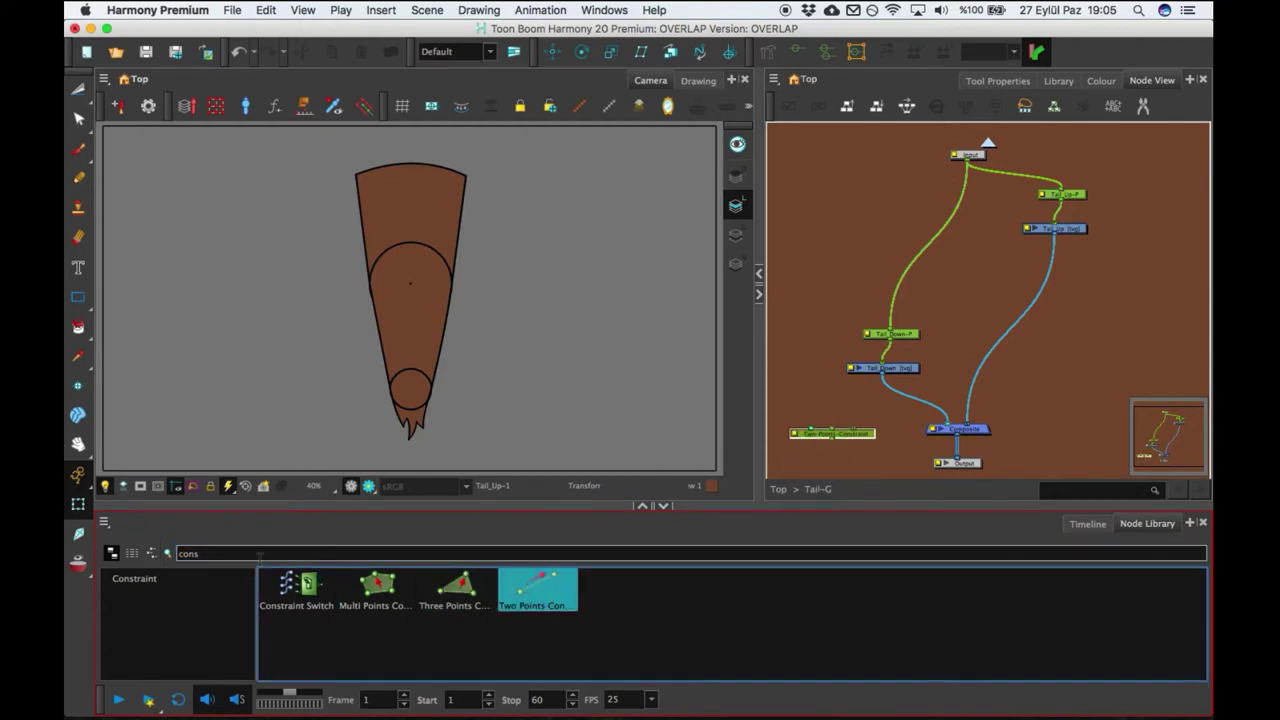
# - List the library's Constraint category and place the Two-Points-Constraint node between the Tail_Down and Tail_Up branches
pyautogui.press('BackSpace')
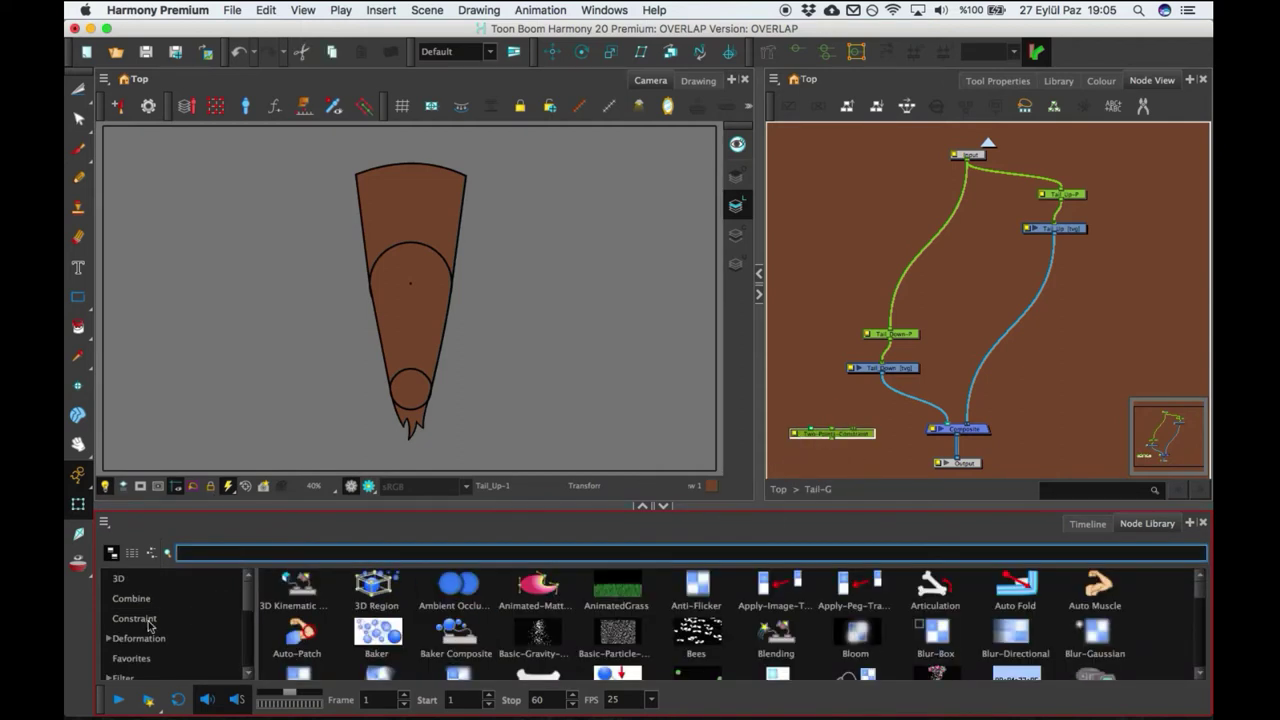
pyautogui.click(136, 622)
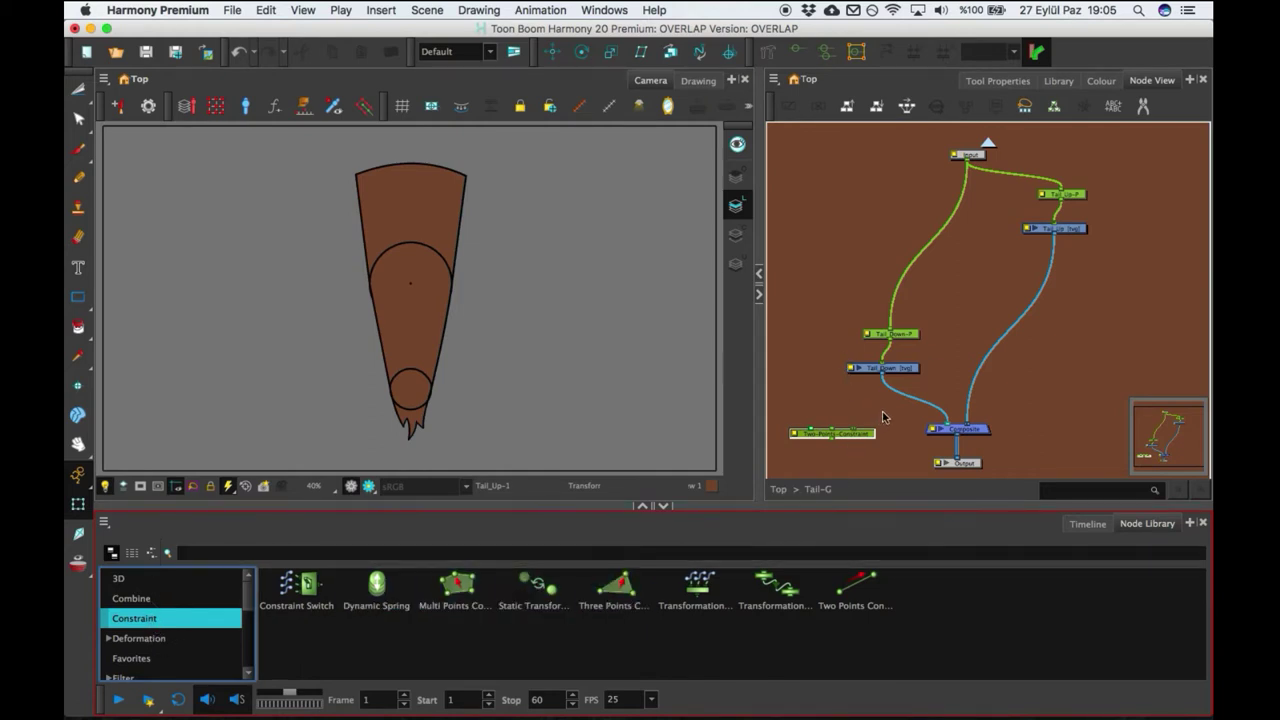
pyautogui.moveTo(837, 434); pyautogui.dragTo(896, 257)
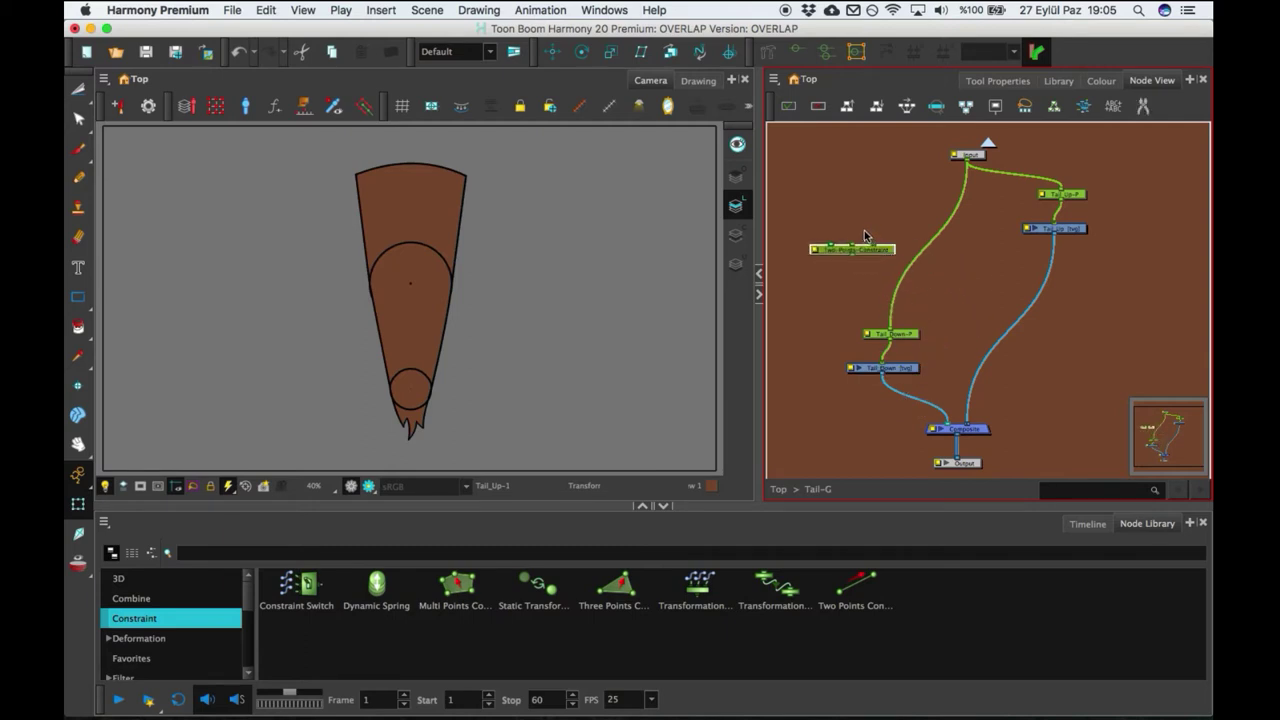
pyautogui.scroll(2, 895, 232)
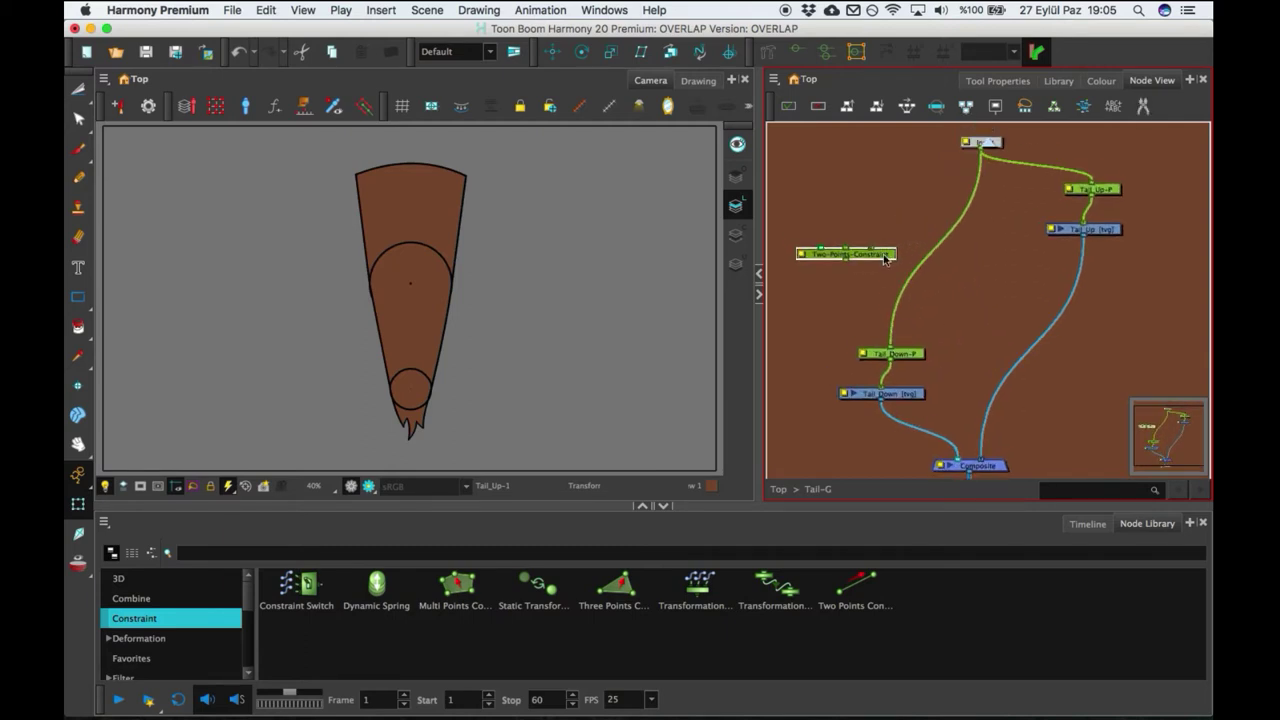
pyautogui.moveTo(884, 259); pyautogui.dragTo(917, 240)
pyautogui.click(902, 238)
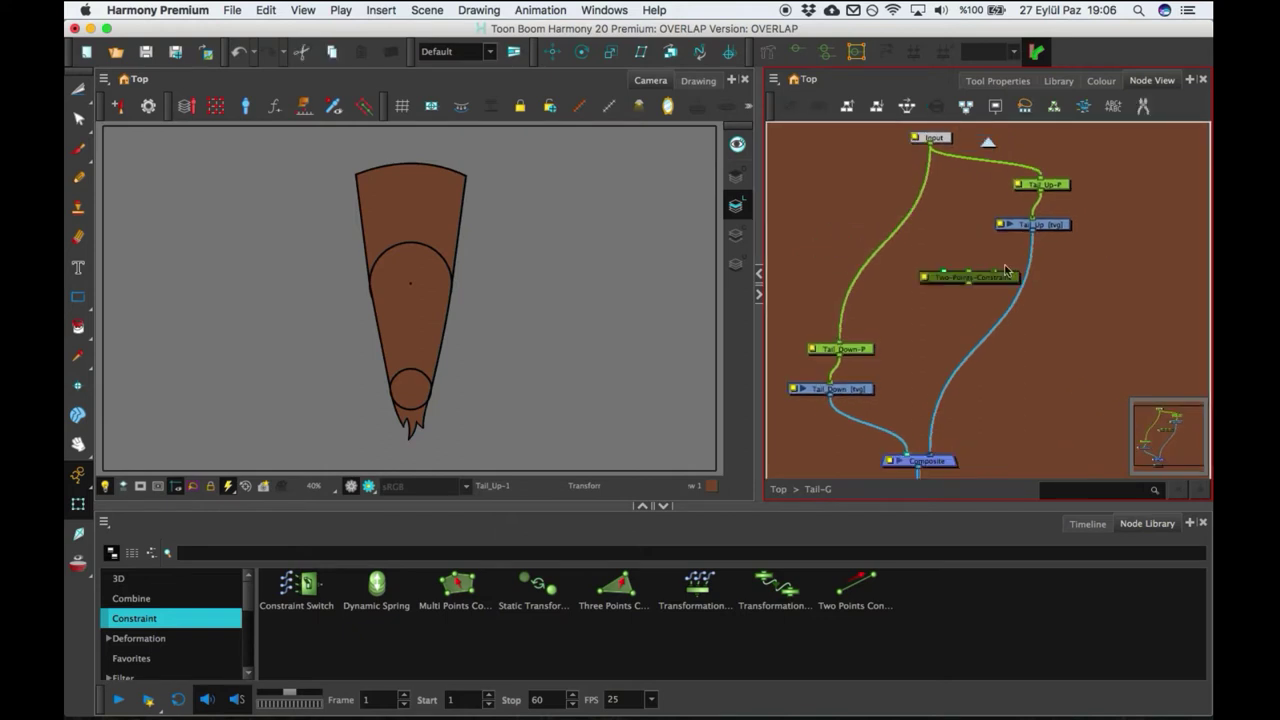
pyautogui.moveTo(1008, 278); pyautogui.dragTo(992, 271)
pyautogui.click(992, 268)
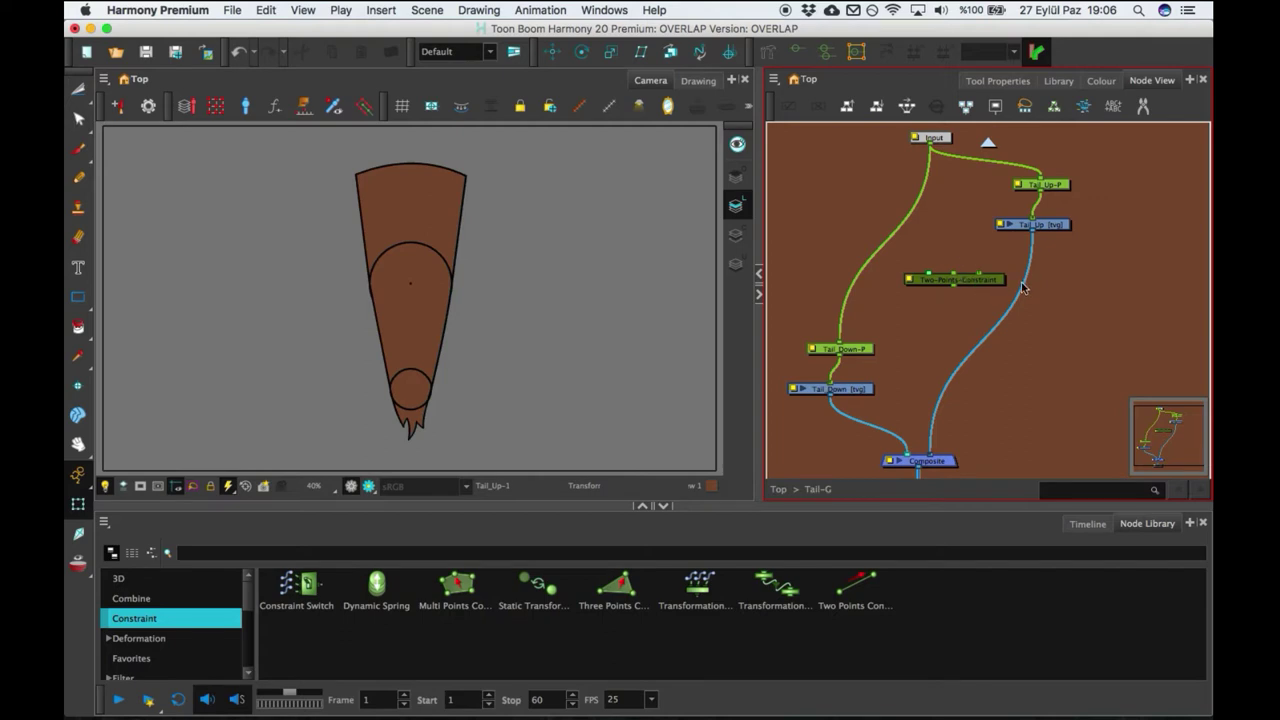
pyautogui.moveTo(996, 283); pyautogui.dragTo(990, 272)
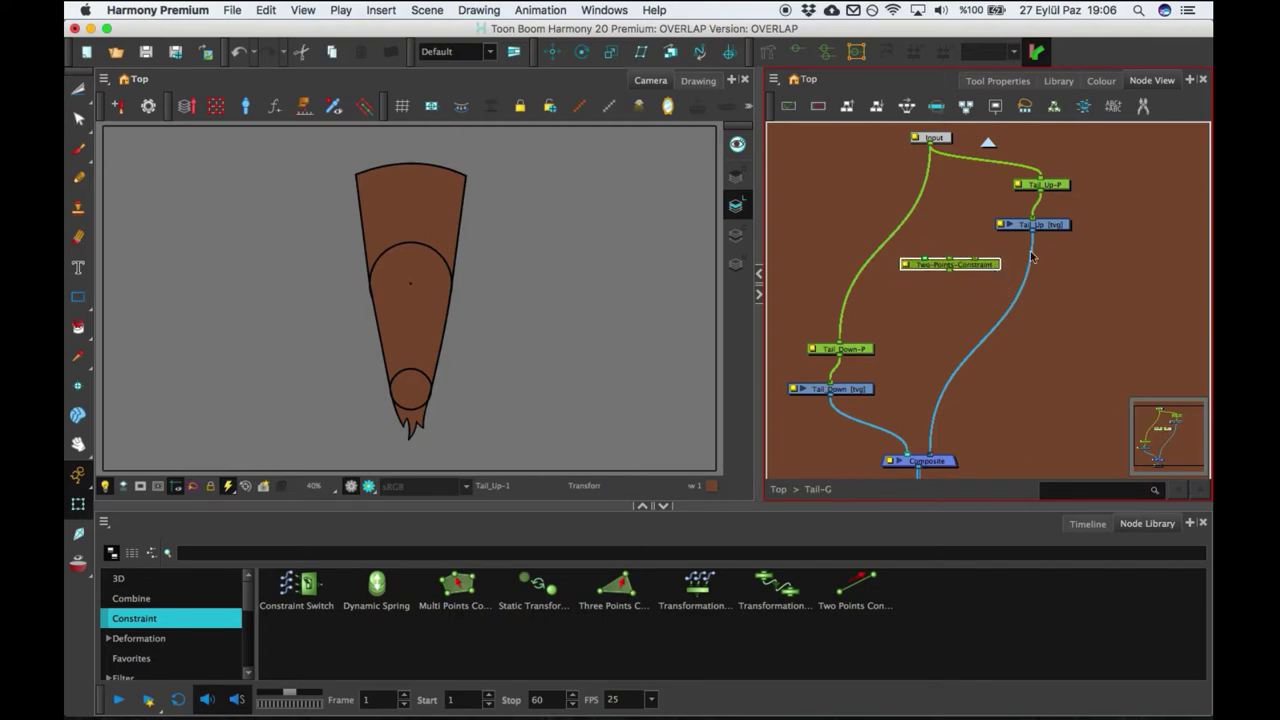
# - Space the Tail_Up-P peg and Tail_Up drawing apart and insert the Two-Points-Constraint node into the connection between them
pyautogui.moveTo(1074, 241); pyautogui.dragTo(1078, 188)
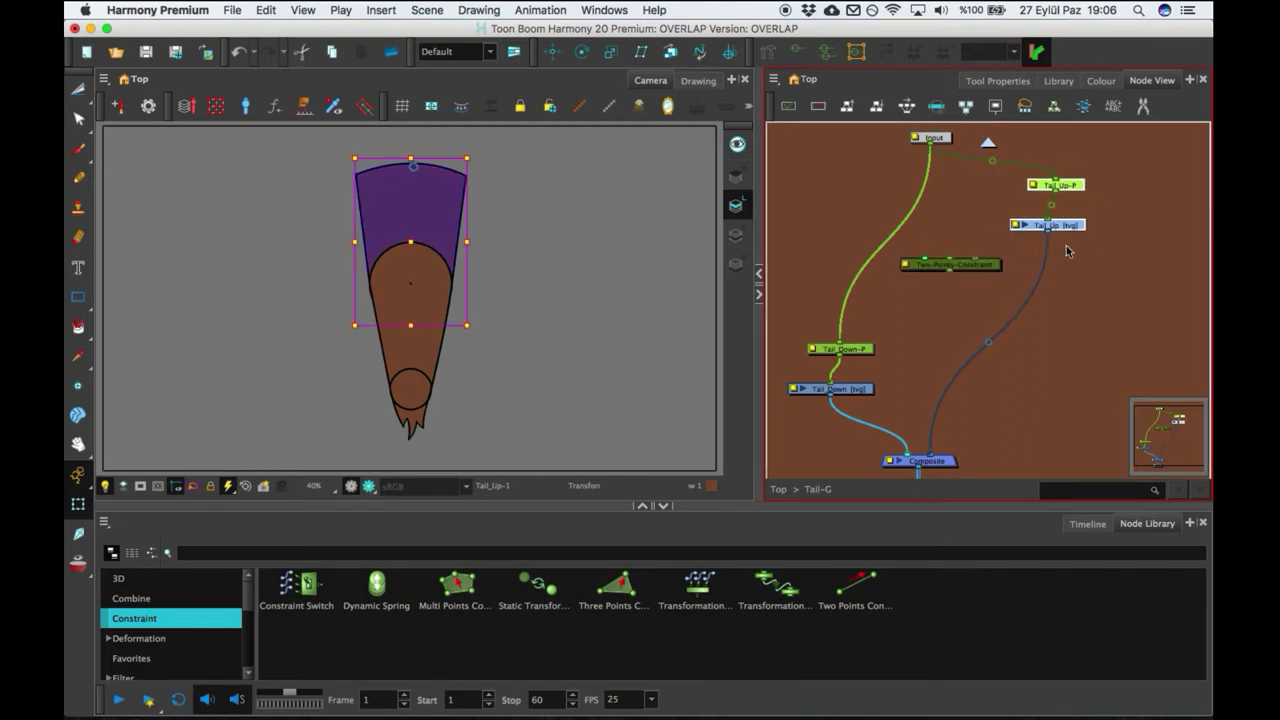
pyautogui.click(996, 270)
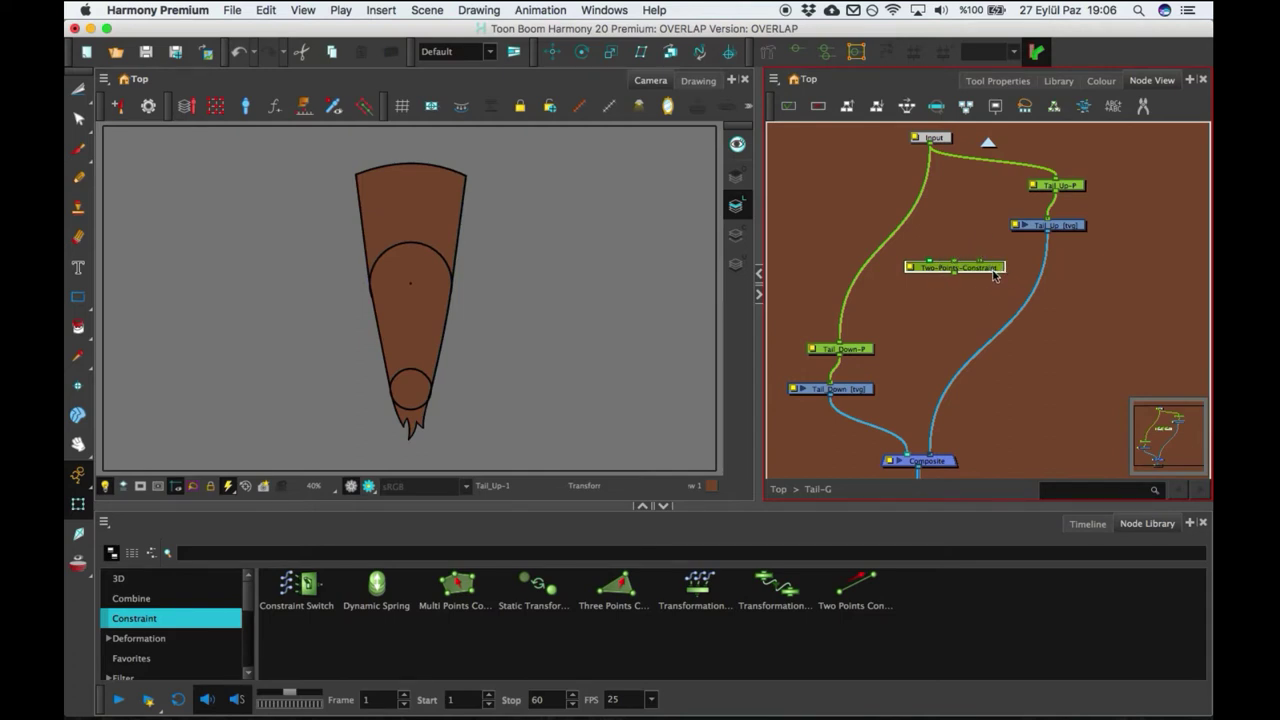
pyautogui.moveTo(998, 266); pyautogui.dragTo(1001, 269)
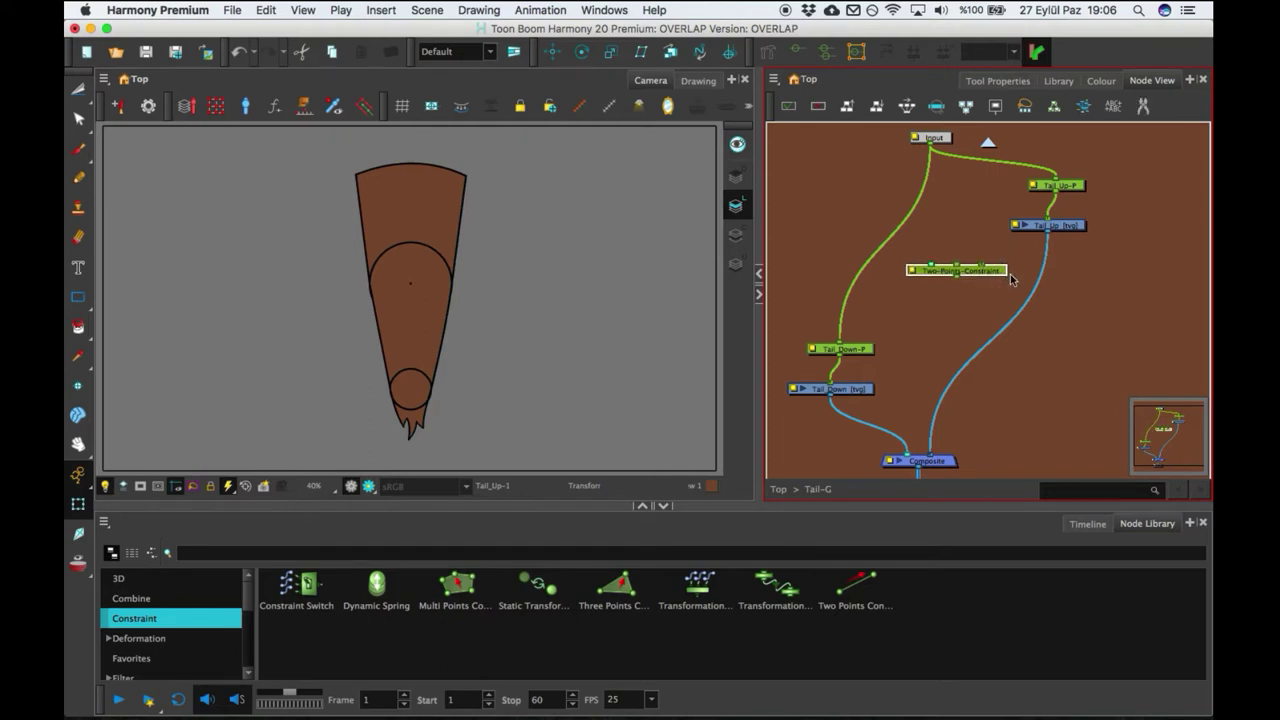
pyautogui.moveTo(1091, 238); pyautogui.dragTo(1082, 334)
pyautogui.click(1090, 248)
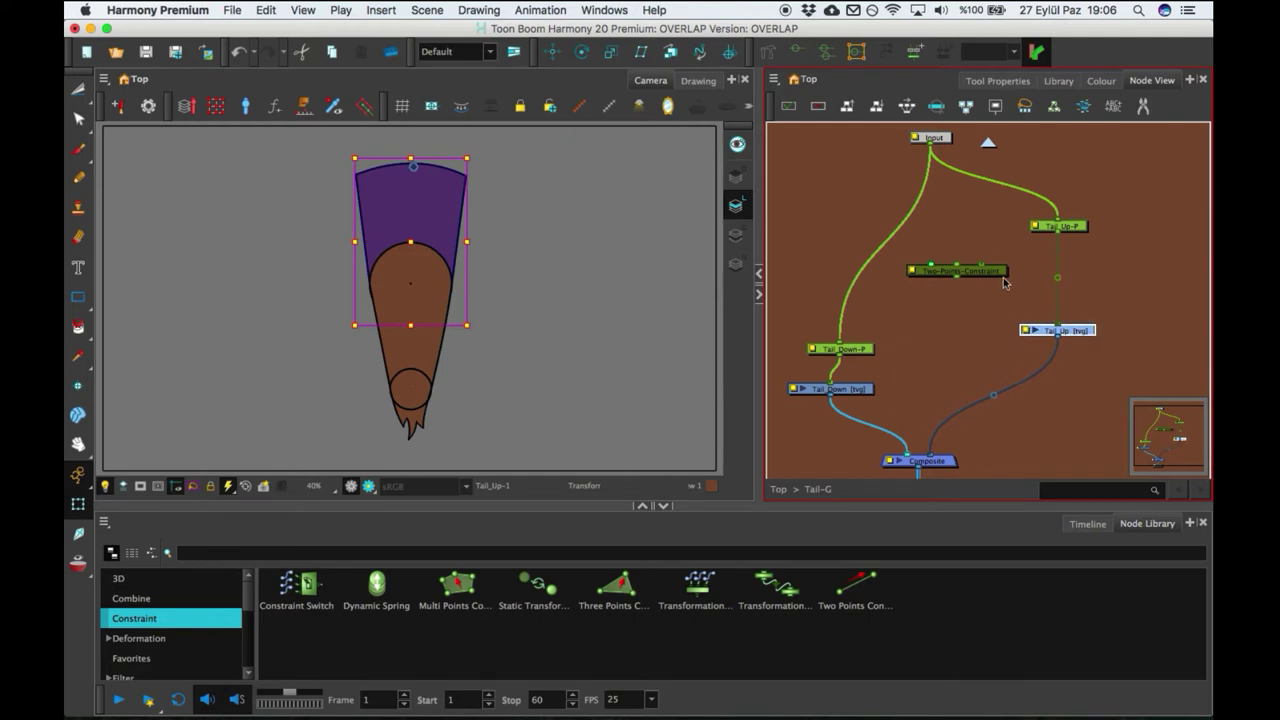
pyautogui.moveTo(1010, 274); pyautogui.dragTo(1057, 306)
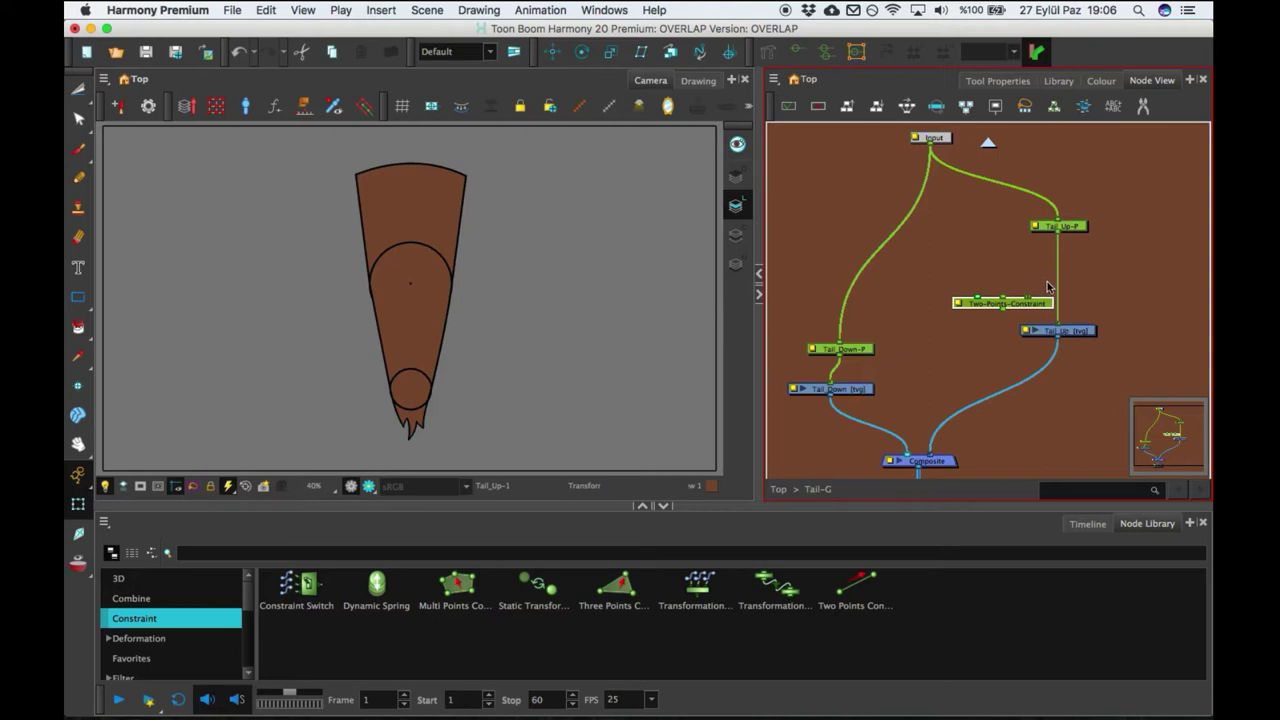
pyautogui.moveTo(1040, 308); pyautogui.dragTo(1077, 294)
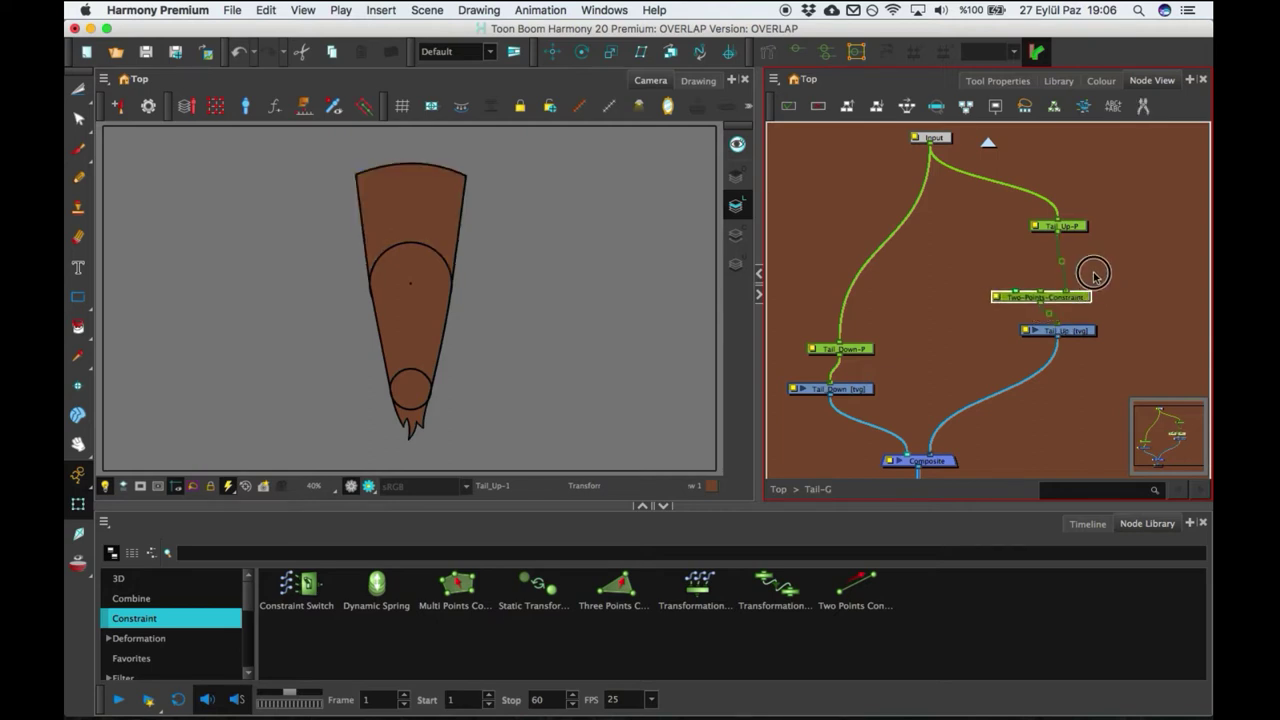
# - Add two pegs above the Two-Points-Constraint and connect them in parallel between Tail_Up-P and the constraint's point inputs
pyautogui.press('super+p')
pyautogui.press('super+p')
pyautogui.moveTo(1082, 270); pyautogui.dragTo(1047, 258)
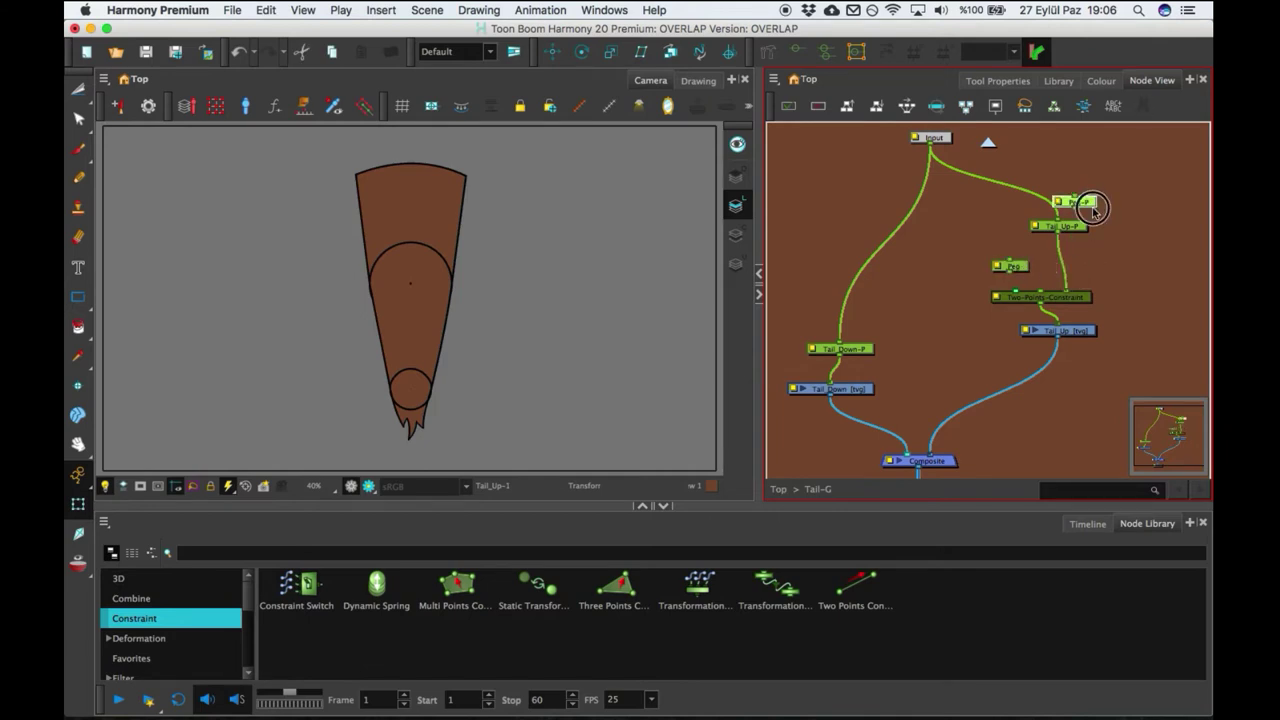
pyautogui.moveTo(1080, 203); pyautogui.dragTo(1108, 270)
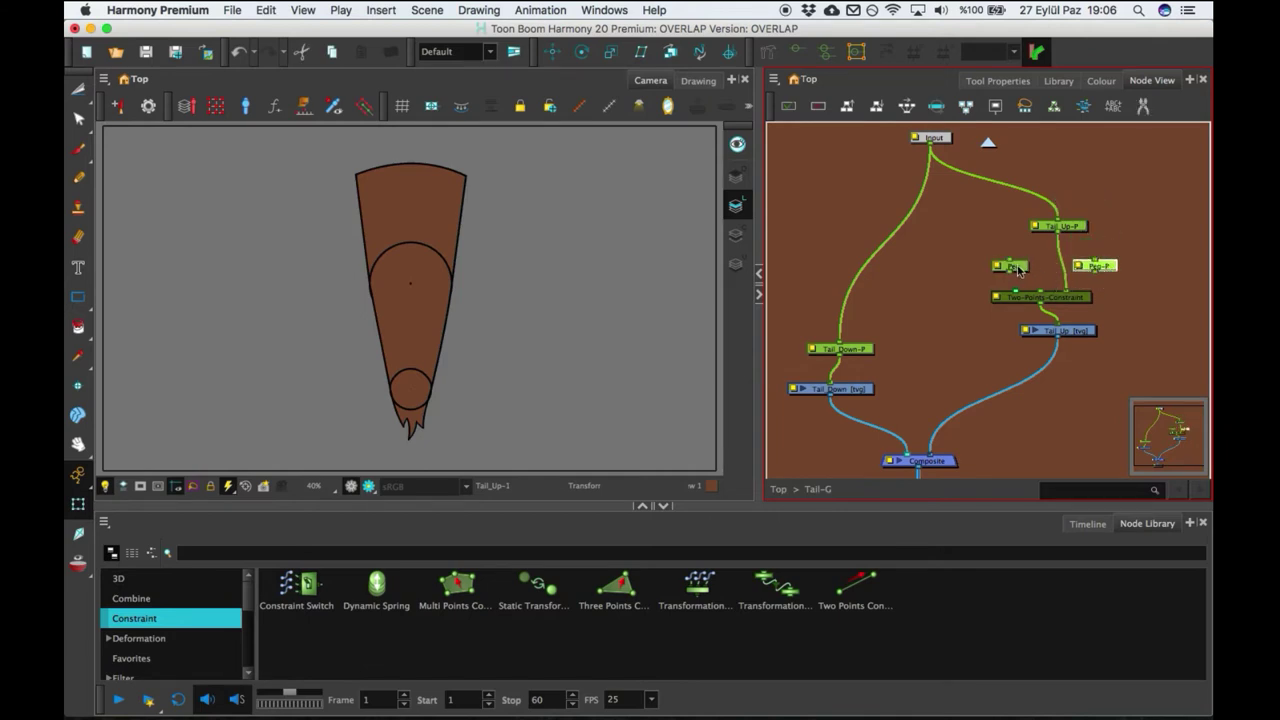
pyautogui.moveTo(1018, 268)
pyautogui.mouseDown()
pyautogui.moveTo(1030, 274)
pyautogui.moveTo(1017, 292)
pyautogui.mouseUp()
pyautogui.moveTo(1094, 273); pyautogui.dragTo(1066, 291)
pyautogui.moveTo(1058, 232); pyautogui.dragTo(1072, 206)
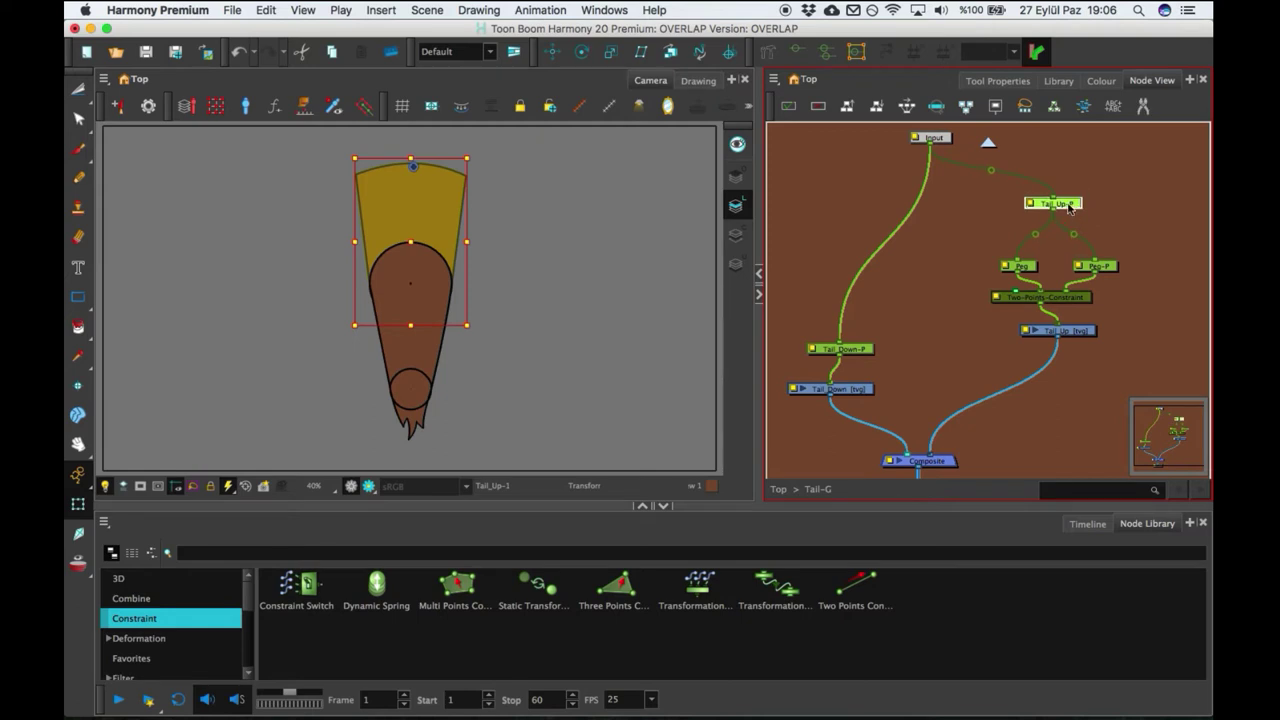
# - Try transforming the upper tail through Tail_Up-P, undo it, and check the selection of the two new pegs and their parent
pyautogui.moveTo(410, 245)
pyautogui.mouseDown()
pyautogui.moveTo(457, 223)
pyautogui.moveTo(426, 222)
pyautogui.mouseUp()
pyautogui.press('super+z')
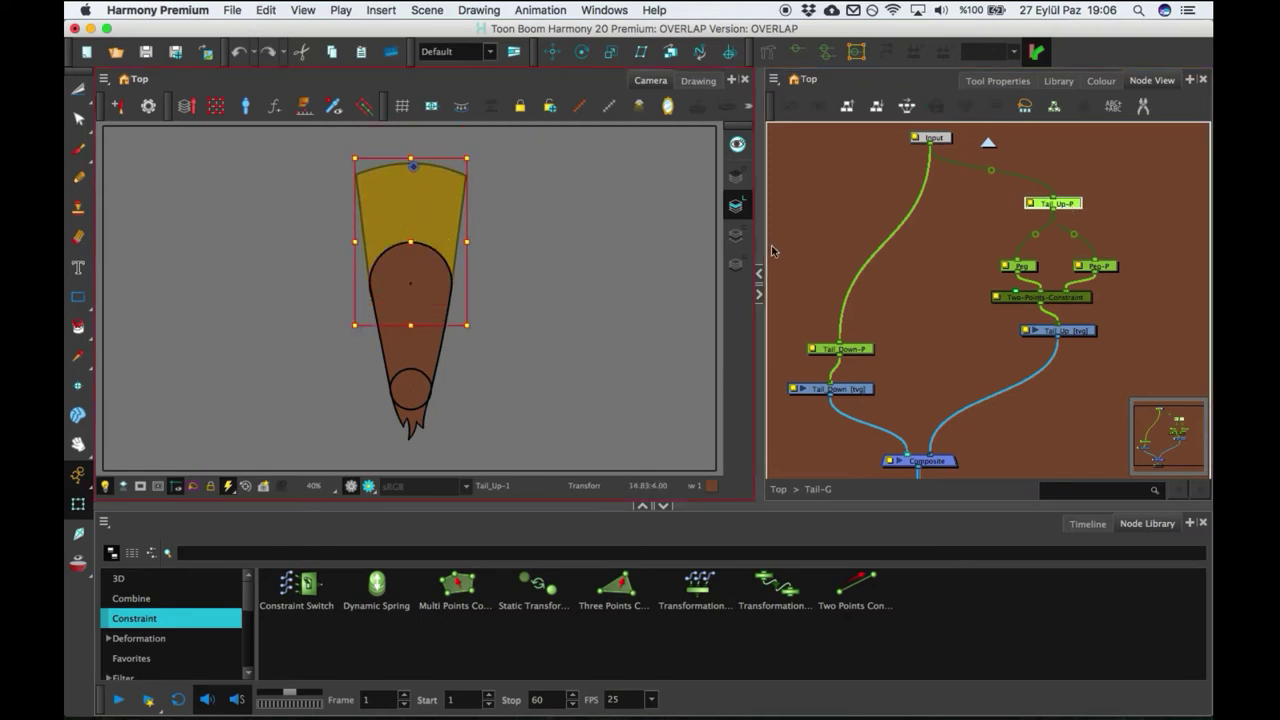
pyautogui.click(1075, 240)
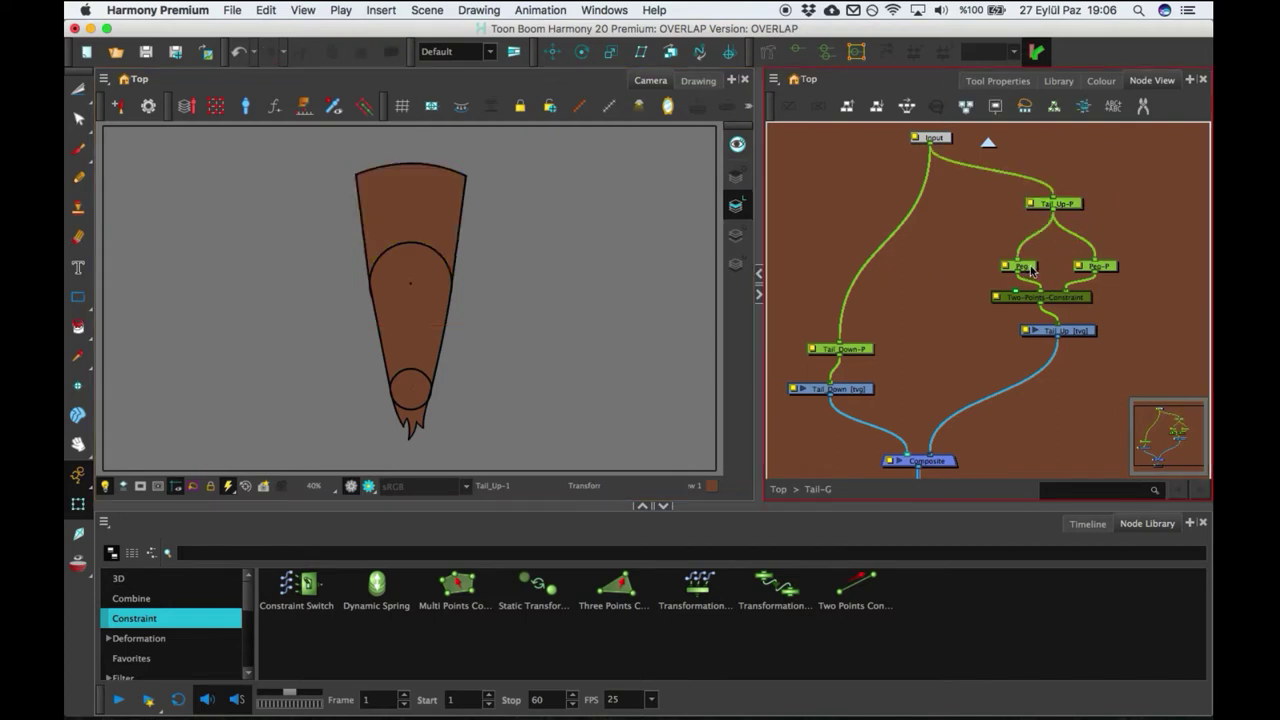
pyautogui.click(1031, 269)
pyautogui.moveTo(1130, 250); pyautogui.dragTo(1000, 275)
pyautogui.click(1072, 204)
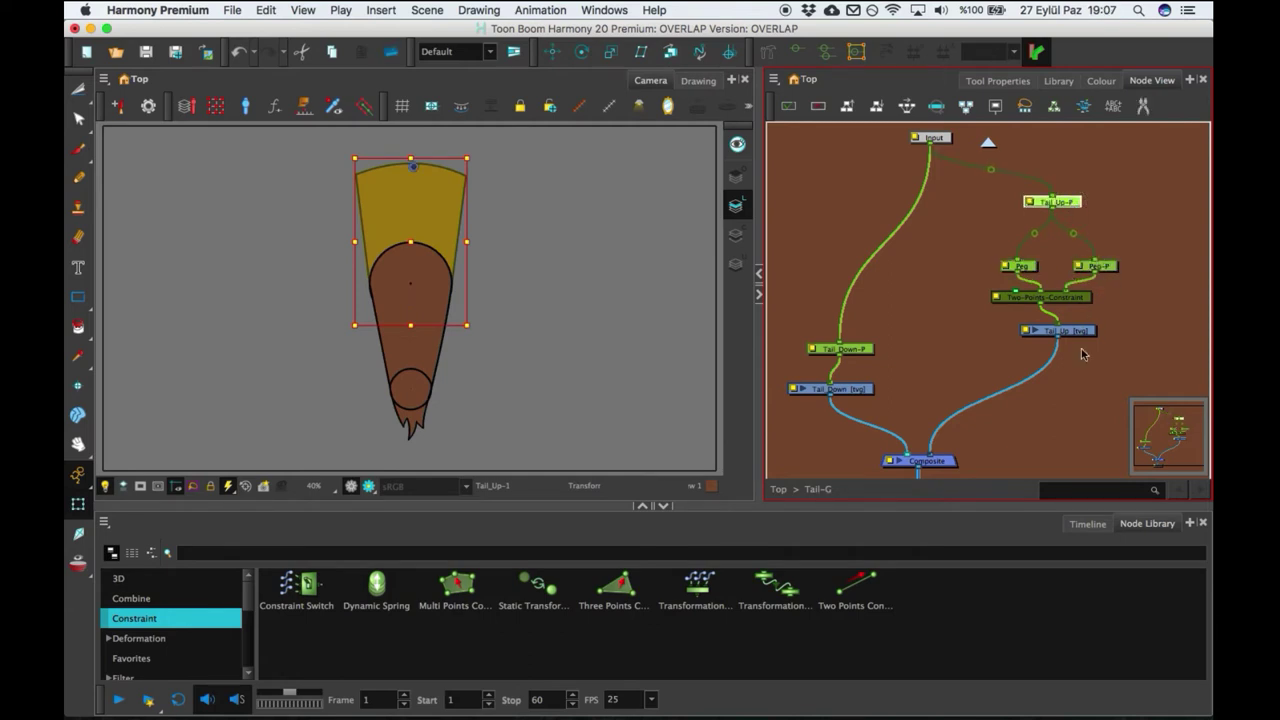
# - Move the Tail_Up drawing and its constraint lower, and place Peg's pivot on the joint dot between the two tail parts
pyautogui.moveTo(1082, 360)
pyautogui.mouseDown()
pyautogui.moveTo(1056, 300)
pyautogui.moveTo(1070, 383)
pyautogui.mouseUp()
pyautogui.click(1073, 290)
pyautogui.click(1028, 268)
pyautogui.click(581, 51)
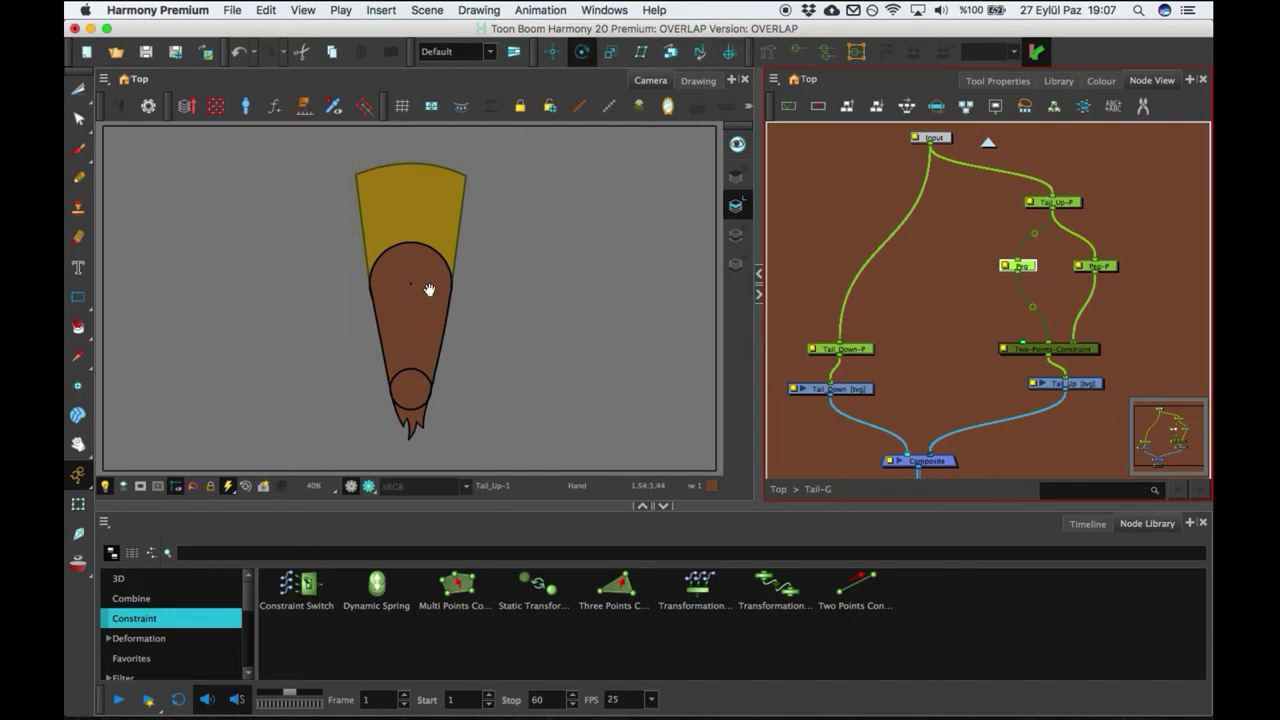
pyautogui.scroll(5, 430, 290)
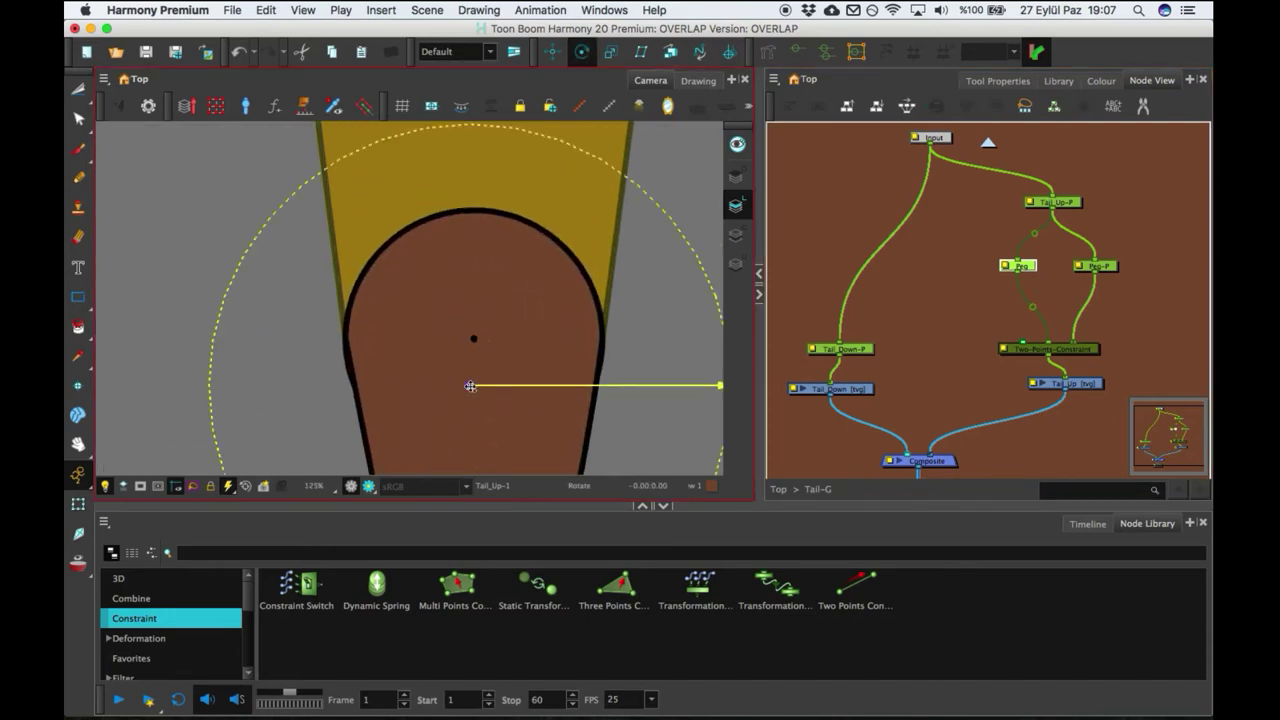
pyautogui.press('2')
pyautogui.moveTo(488, 409); pyautogui.dragTo(494, 352)
pyautogui.press('2')
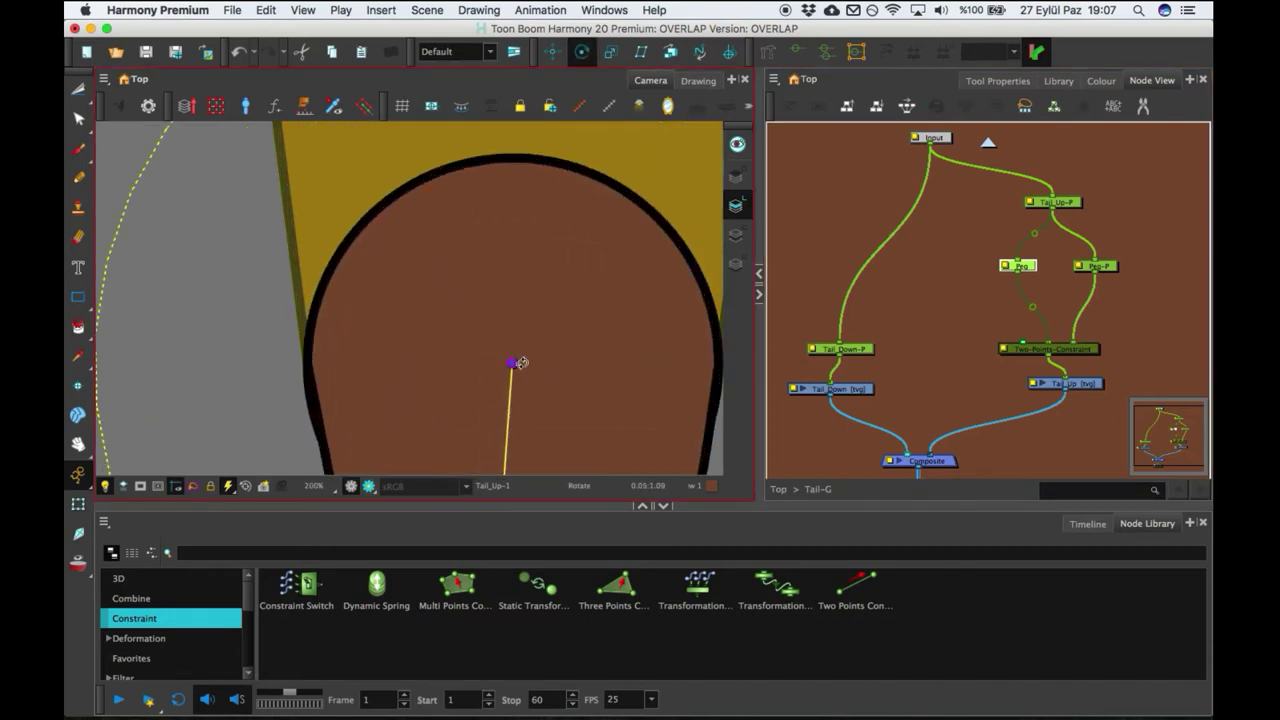
pyautogui.scroll(6, 527, 363)
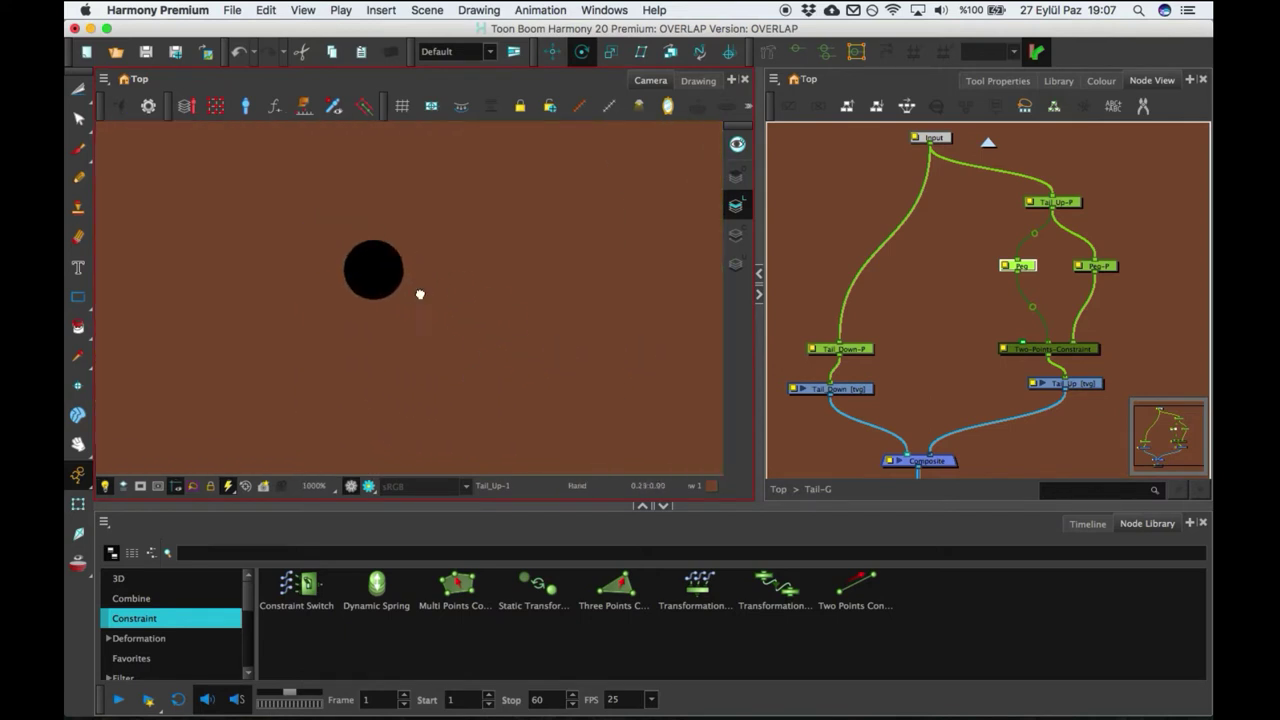
# - Place Peg-P's pivot at the middle of the upper tail's top edge
pyautogui.click(1106, 268)
pyautogui.scroll(-5, 499, 306)
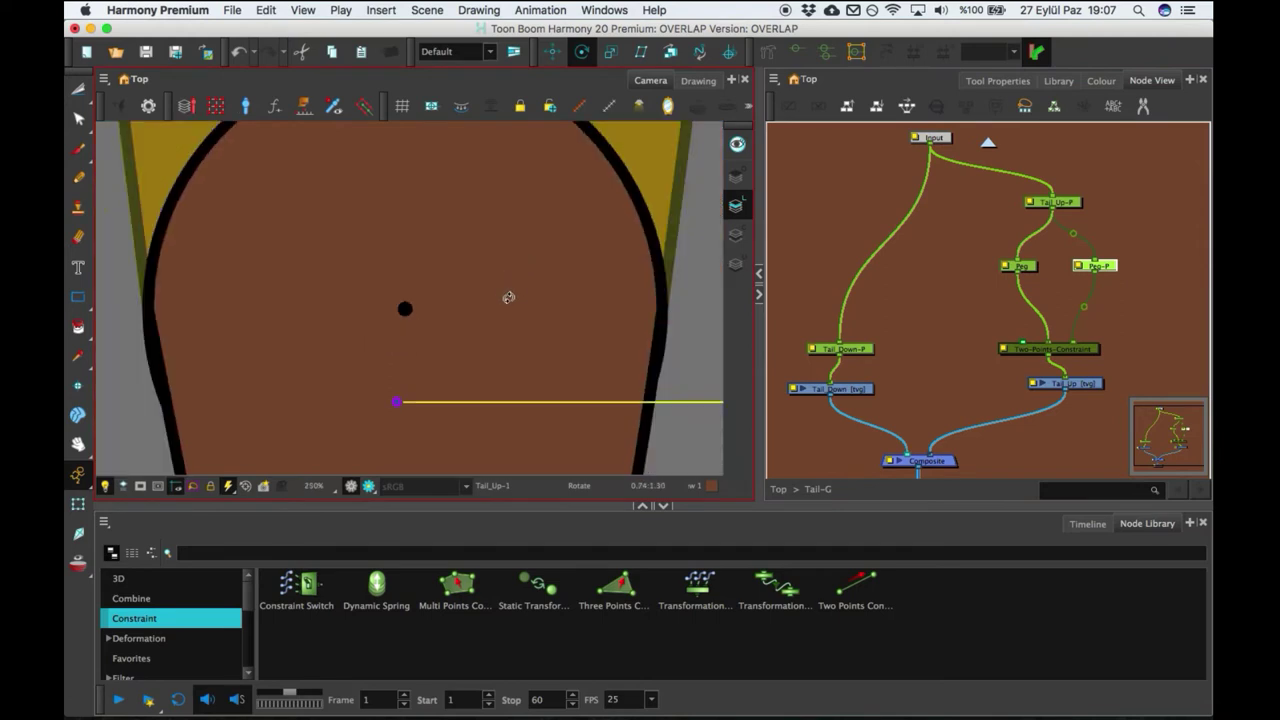
pyautogui.scroll(-3, 499, 306)
pyautogui.moveTo(406, 340); pyautogui.dragTo(407, 133)
pyautogui.moveTo(449, 231); pyautogui.dragTo(473, 265)
pyautogui.scroll(1, 473, 265)
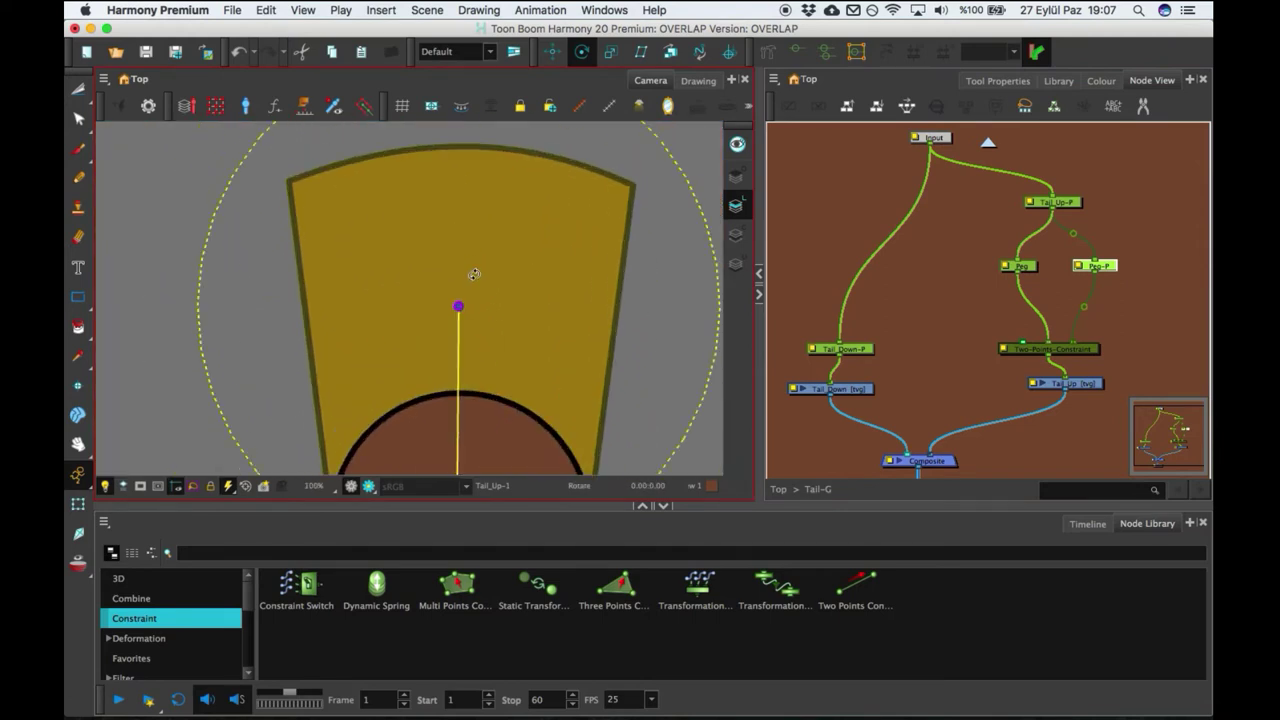
pyautogui.scroll(2, 473, 265)
pyautogui.moveTo(446, 383); pyautogui.dragTo(450, 184)
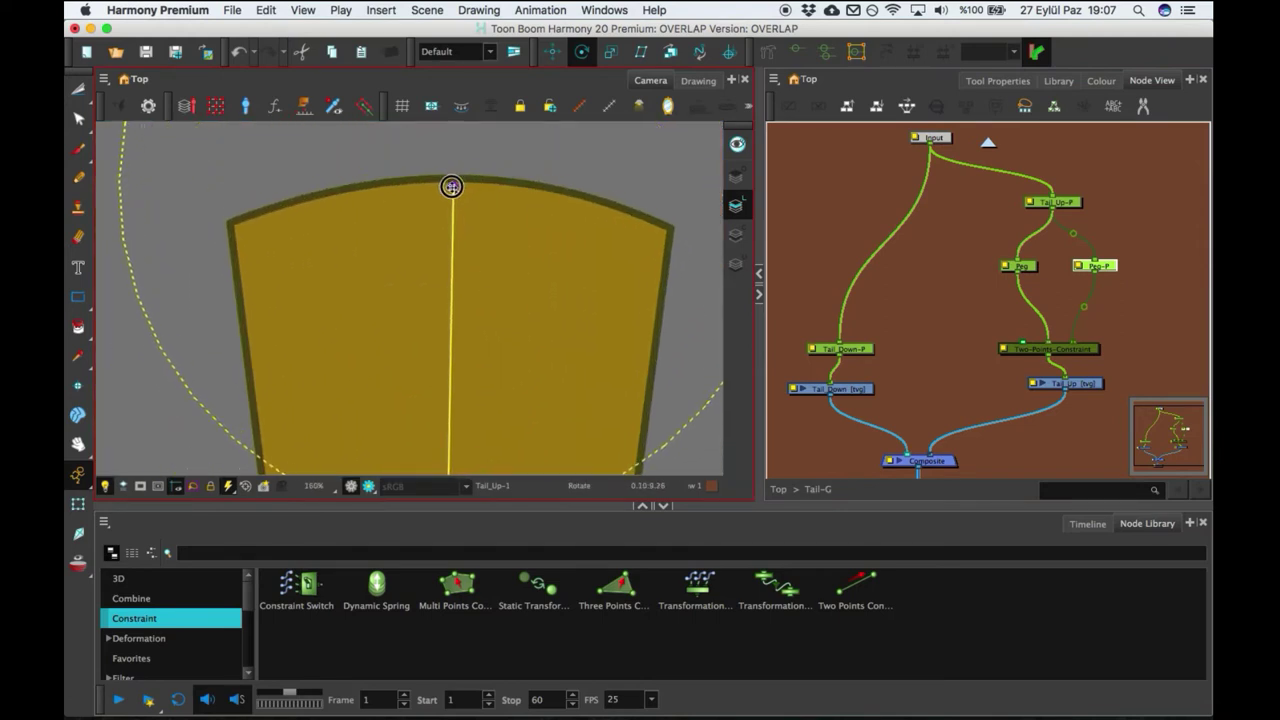
# - Check the pivot positions of Peg-P and Peg on the upper tail with the Transform tool
pyautogui.press('1')
pyautogui.press('1')
pyautogui.press('1')
pyautogui.press('1')
pyautogui.moveTo(489, 303); pyautogui.dragTo(518, 180)
pyautogui.press('2')
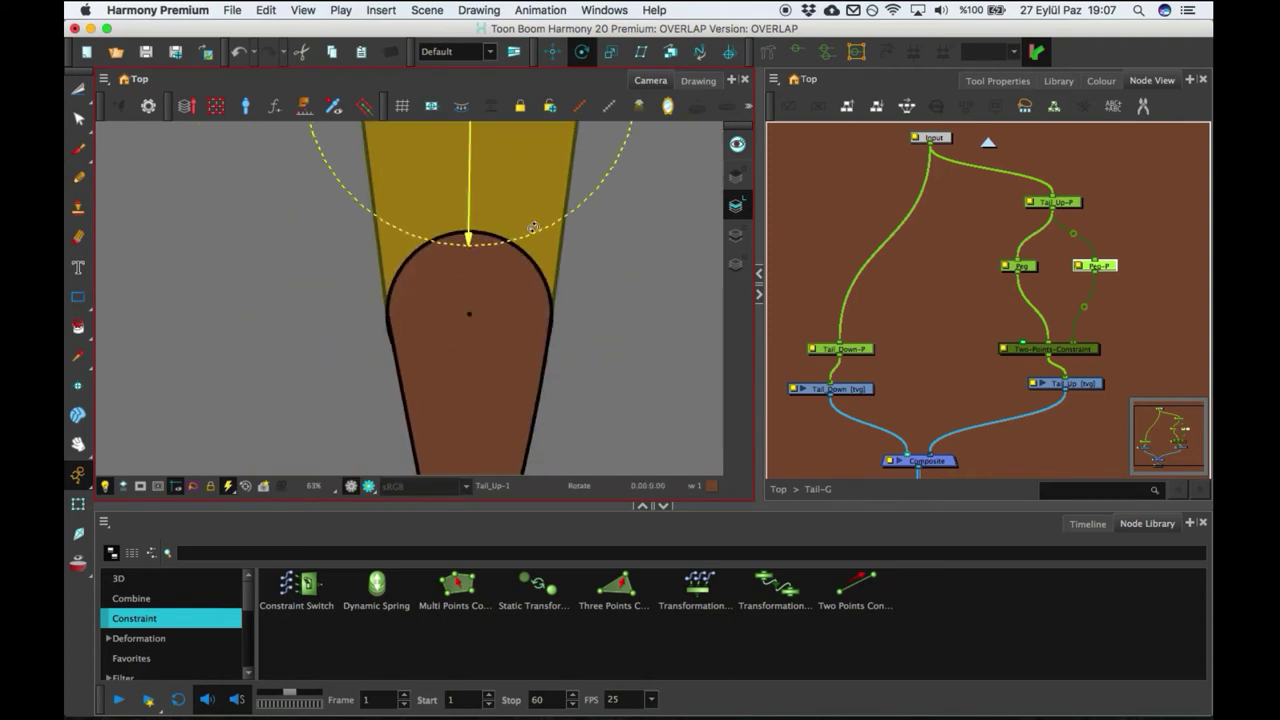
pyautogui.press('2')
pyautogui.moveTo(559, 224); pyautogui.dragTo(551, 323)
pyautogui.press('1')
pyautogui.press('1')
pyautogui.moveTo(562, 262); pyautogui.dragTo(557, 297)
pyautogui.hotkey('shift', 't')
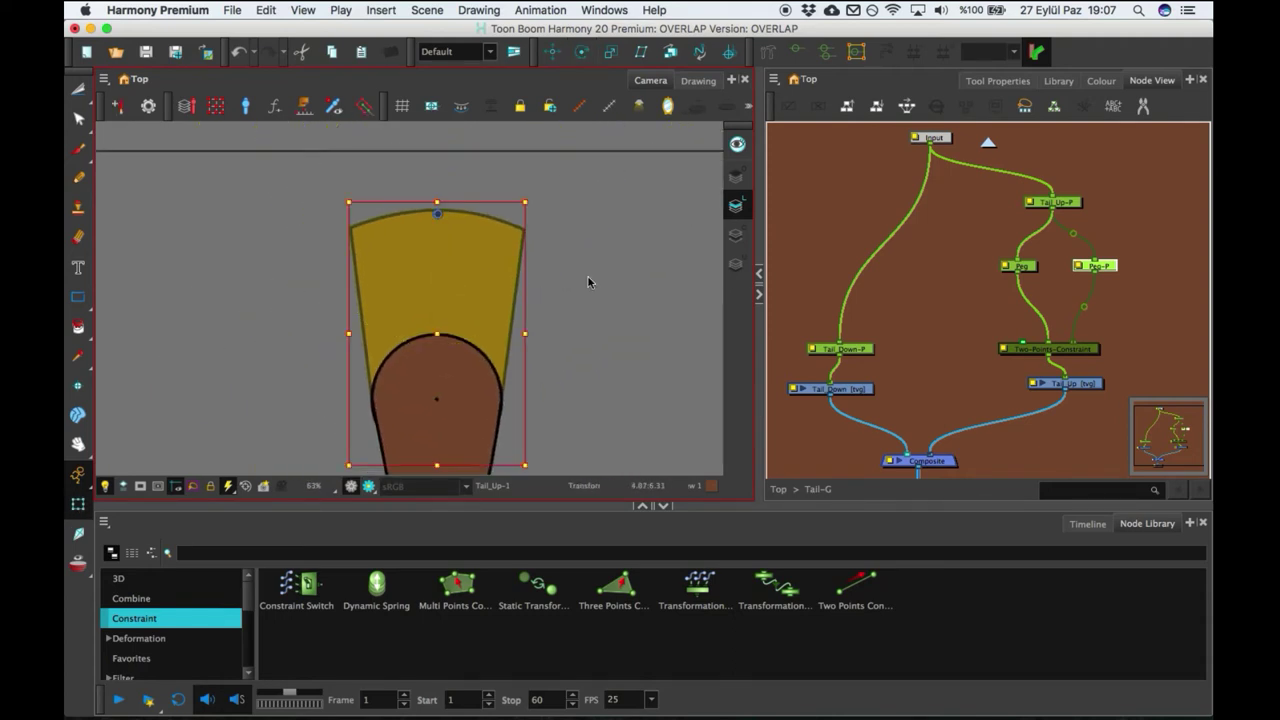
pyautogui.click(575, 266)
pyautogui.click(1027, 268)
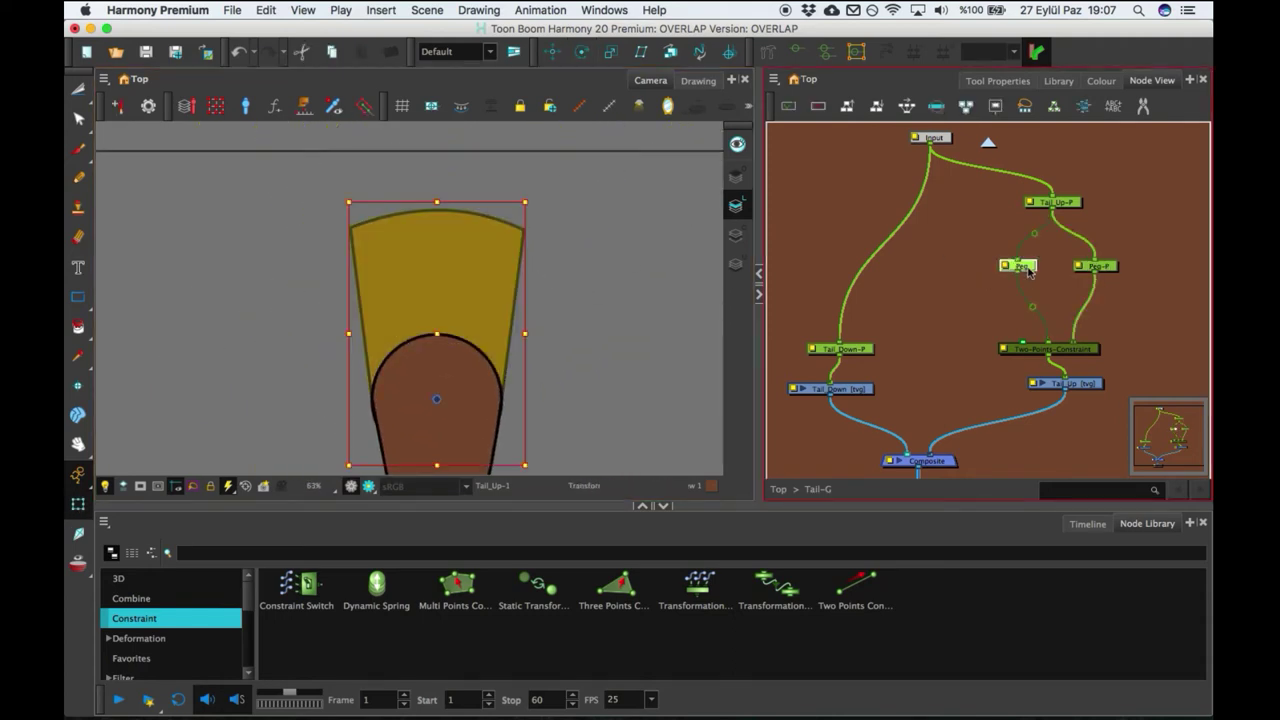
# - Try moving the upper tail through Peg and through Peg-P, undoing each move
pyautogui.scroll(-2, 606, 251)
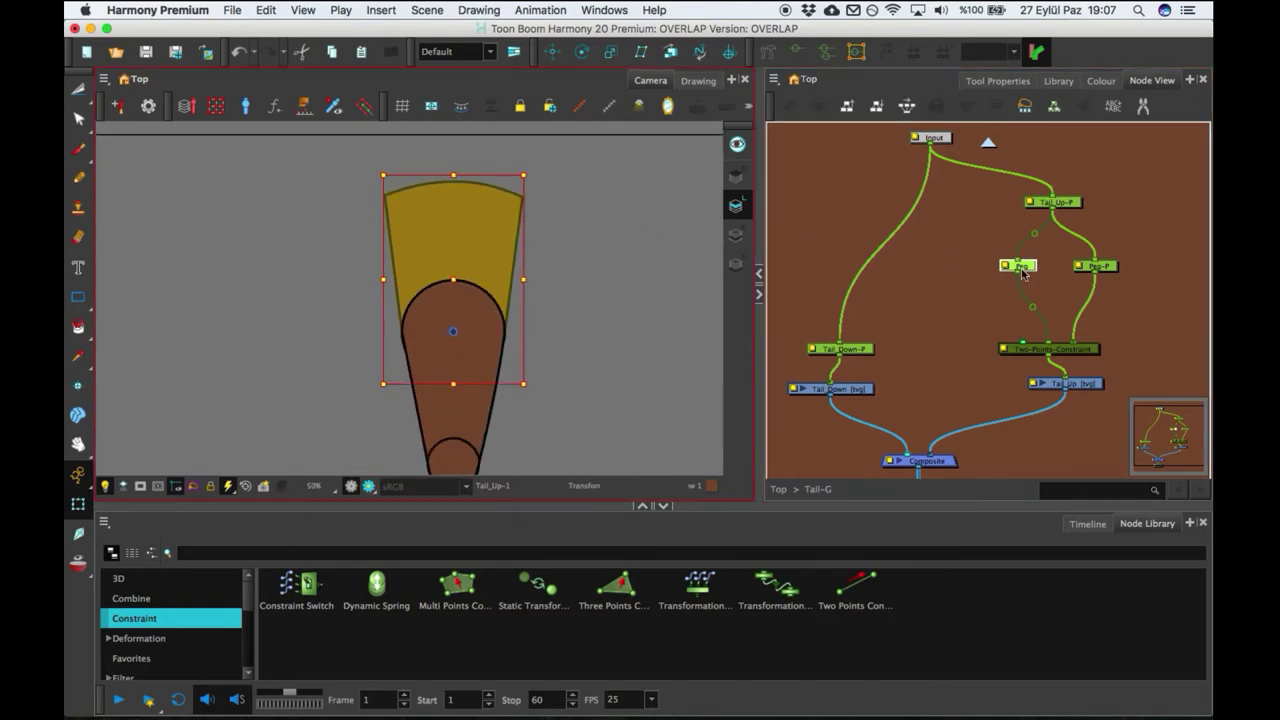
pyautogui.moveTo(451, 280); pyautogui.dragTo(566, 255)
pyautogui.press('super+z')
pyautogui.click(1110, 268)
pyautogui.moveTo(466, 283); pyautogui.dragTo(525, 210)
pyautogui.press('super+z')
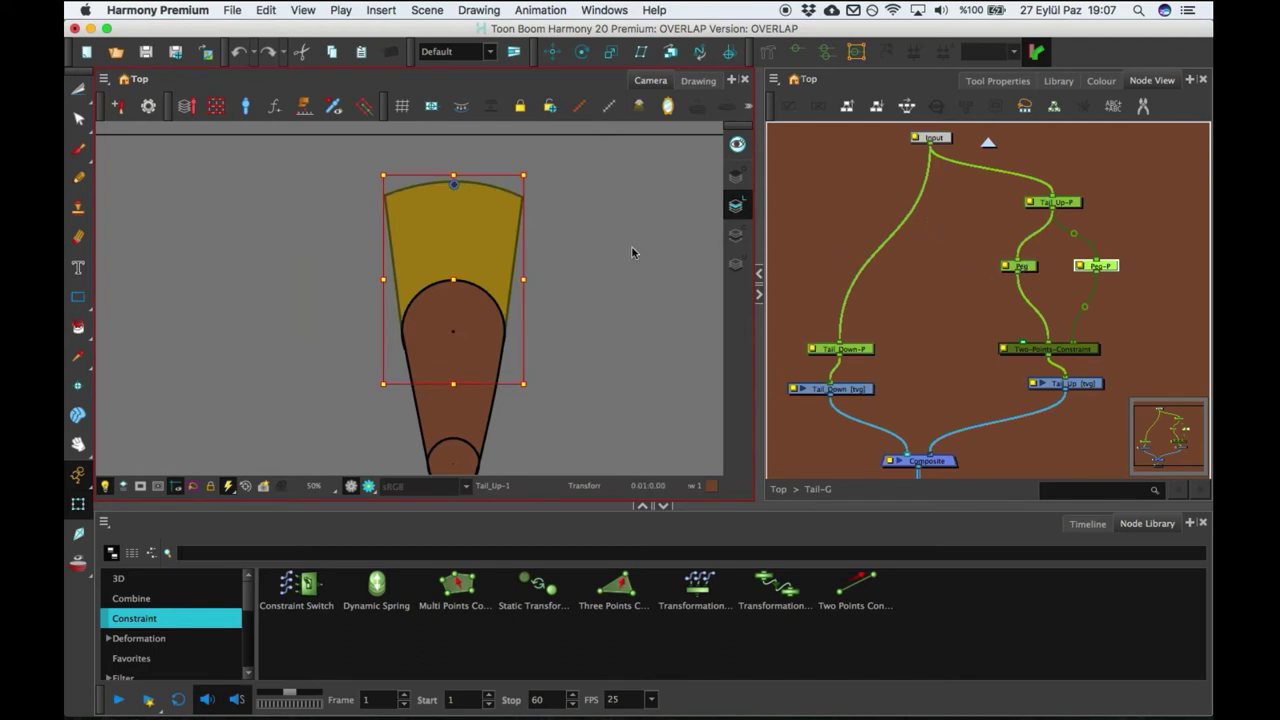
pyautogui.moveTo(621, 274); pyautogui.dragTo(645, 230)
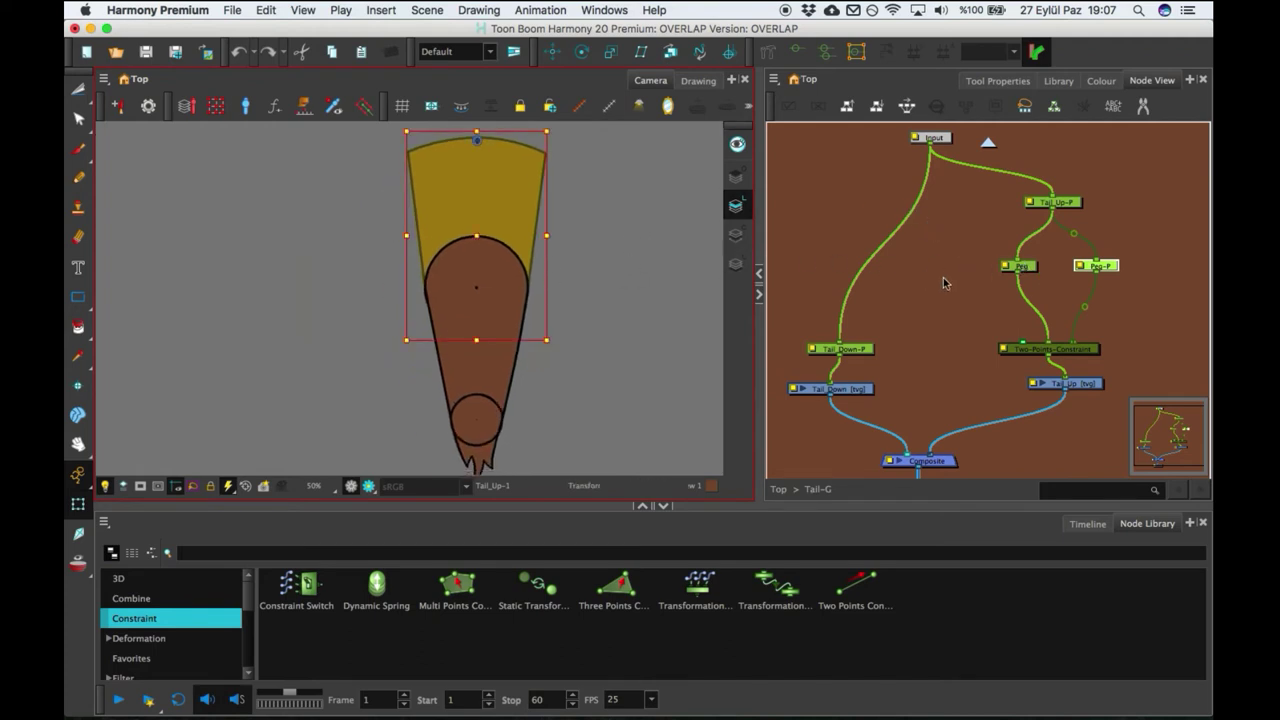
pyautogui.click(1087, 350)
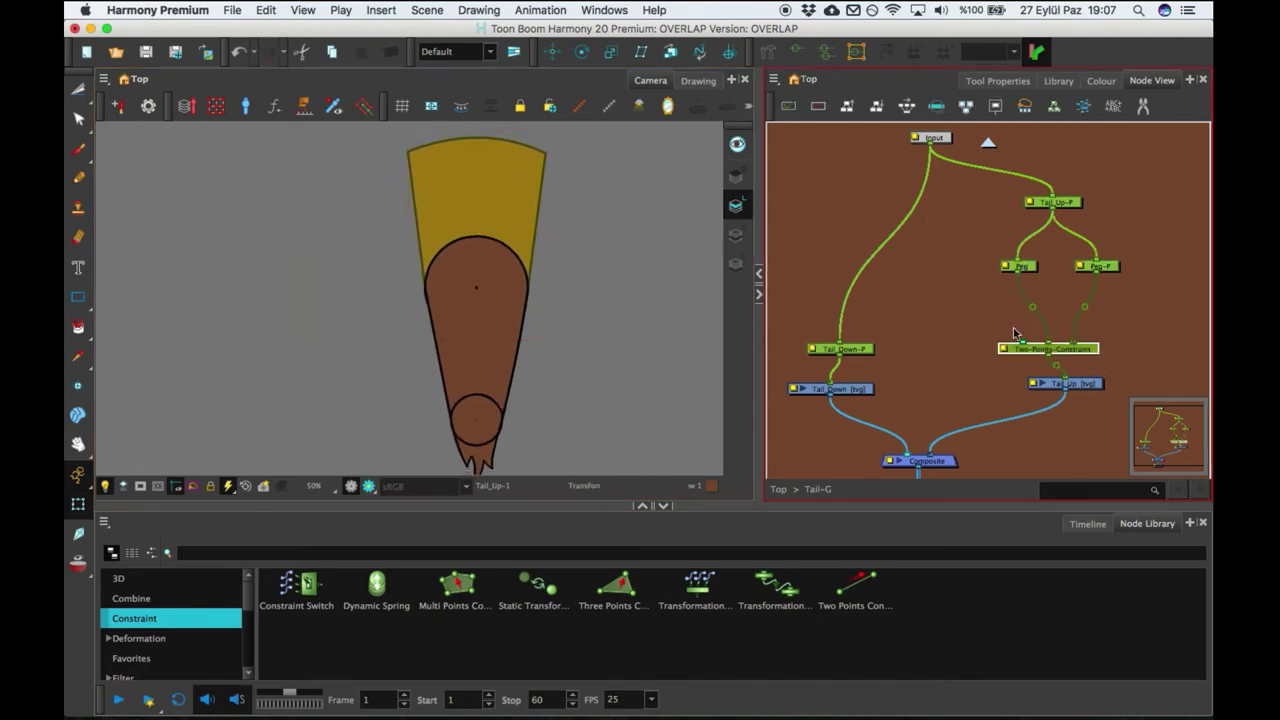
pyautogui.hotkey('ctrl', 'c')
pyautogui.hotkey('ctrl', 'v')
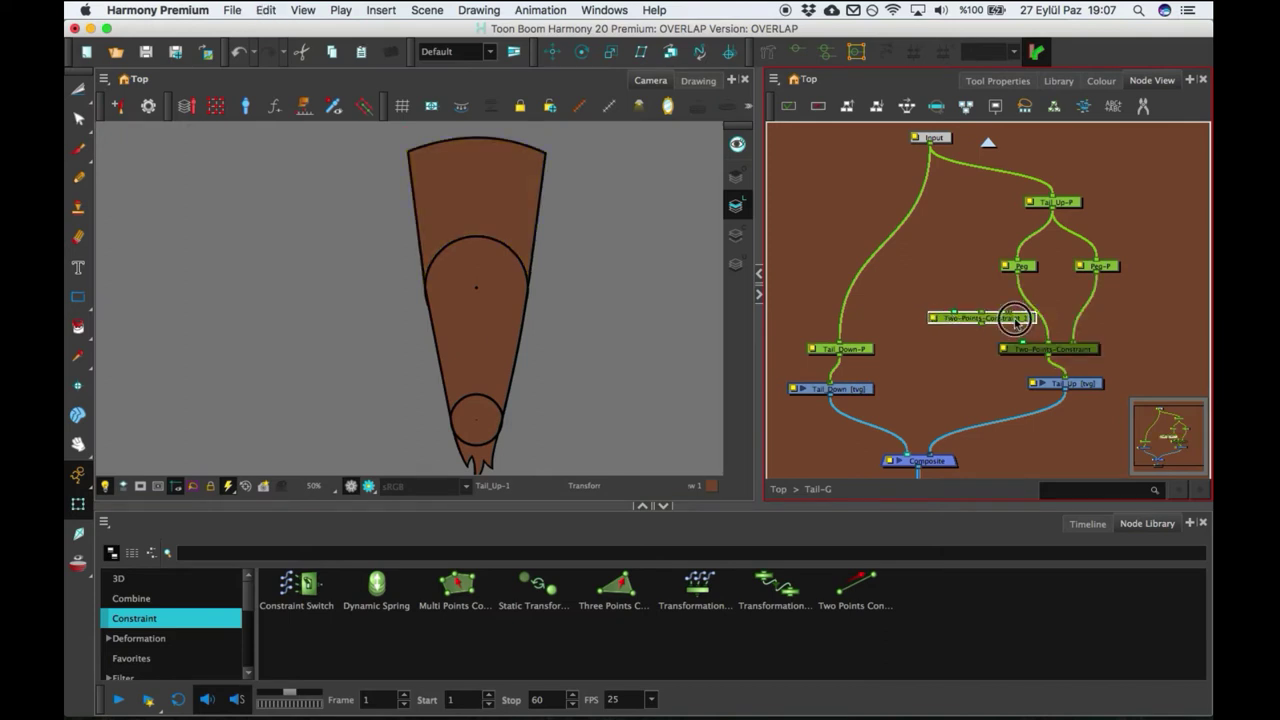
pyautogui.moveTo(1000, 320); pyautogui.dragTo(903, 345)
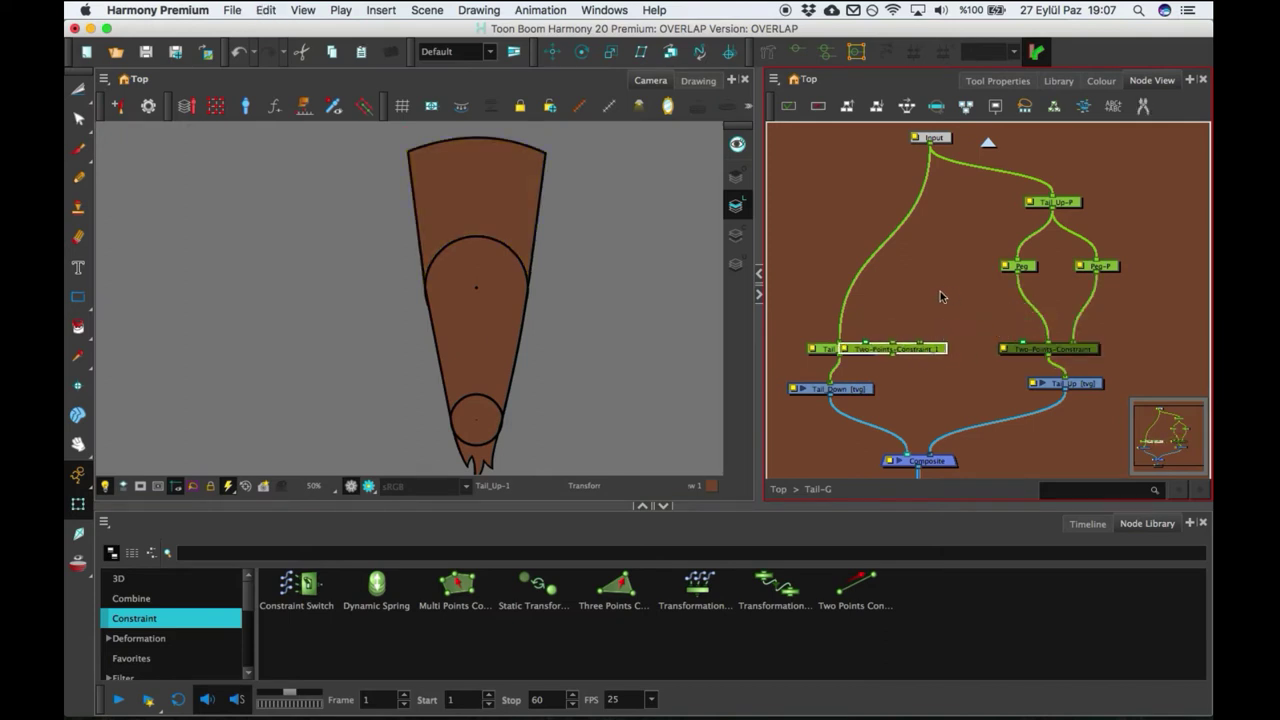
pyautogui.press('Delete')
pyautogui.press('Tab')
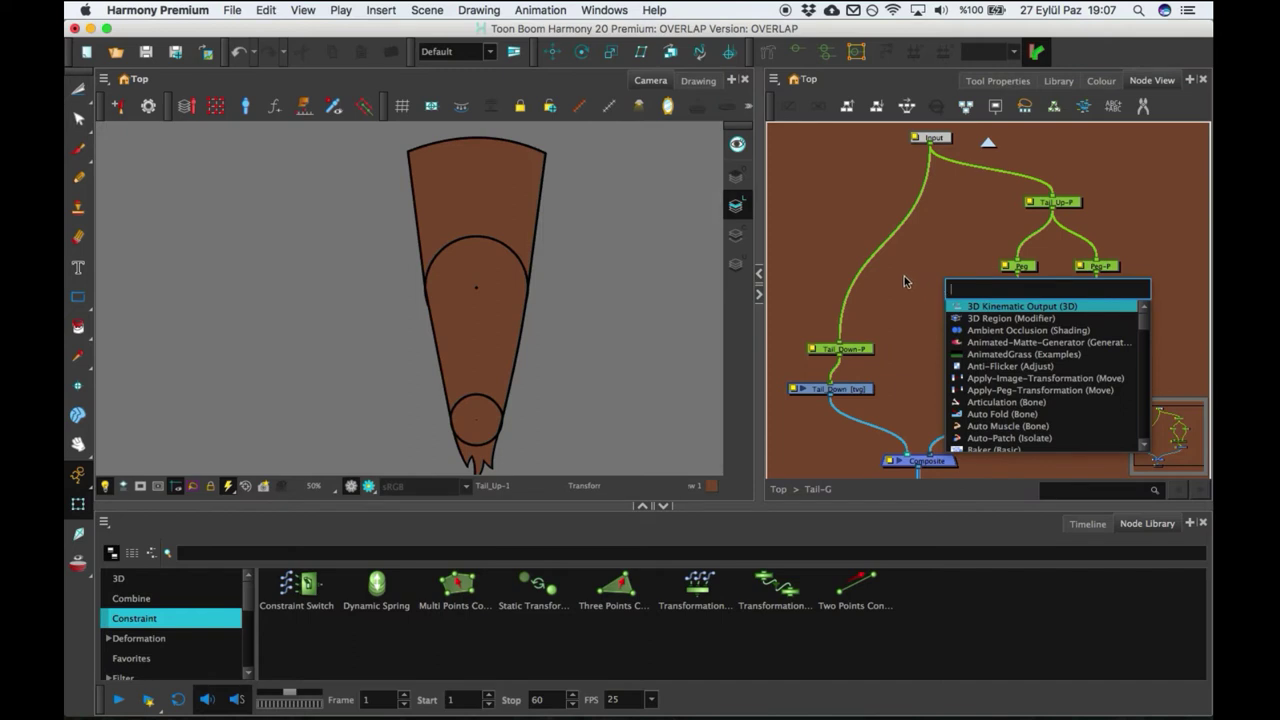
pyautogui.click(906, 291)
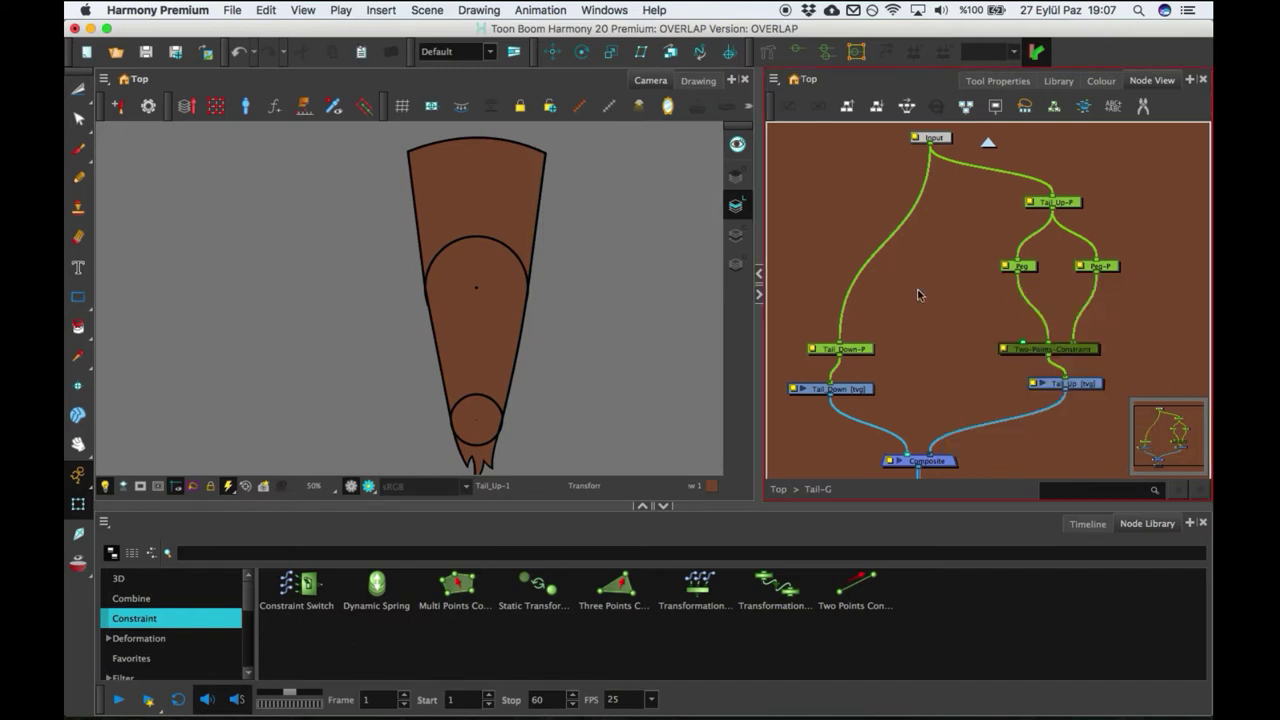
# - Duplicate the Two-Points-Constraint node using Paste Special with Create New Columns enabled
pyautogui.click(1096, 347)
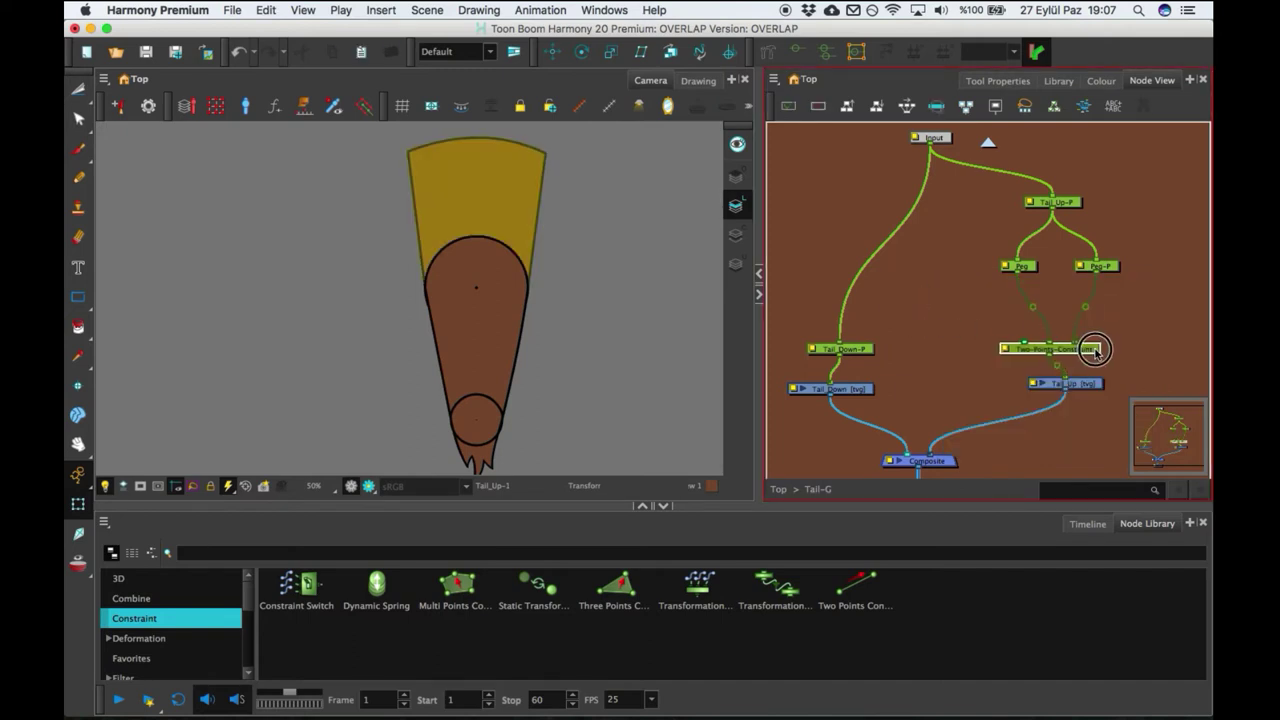
pyautogui.hotkey('ctrl', 'c')
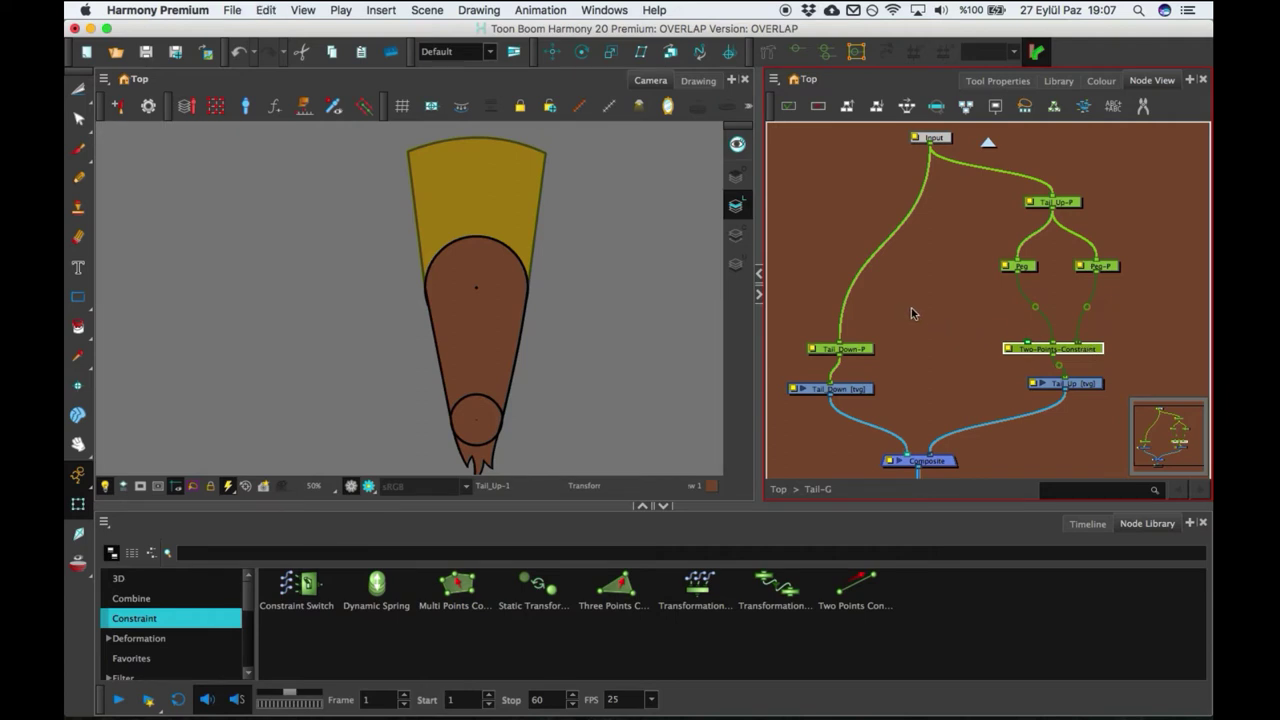
pyautogui.hotkey('ctrl', 'b')
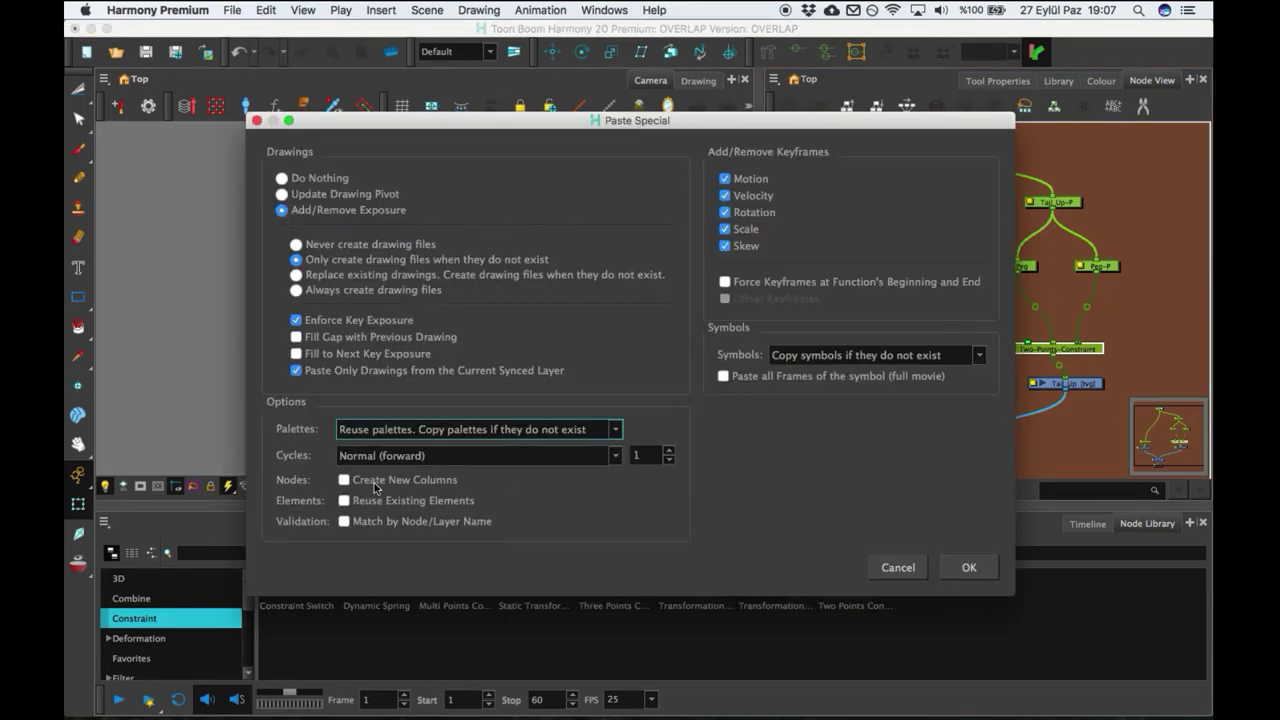
pyautogui.click(403, 485)
pyautogui.click(945, 566)
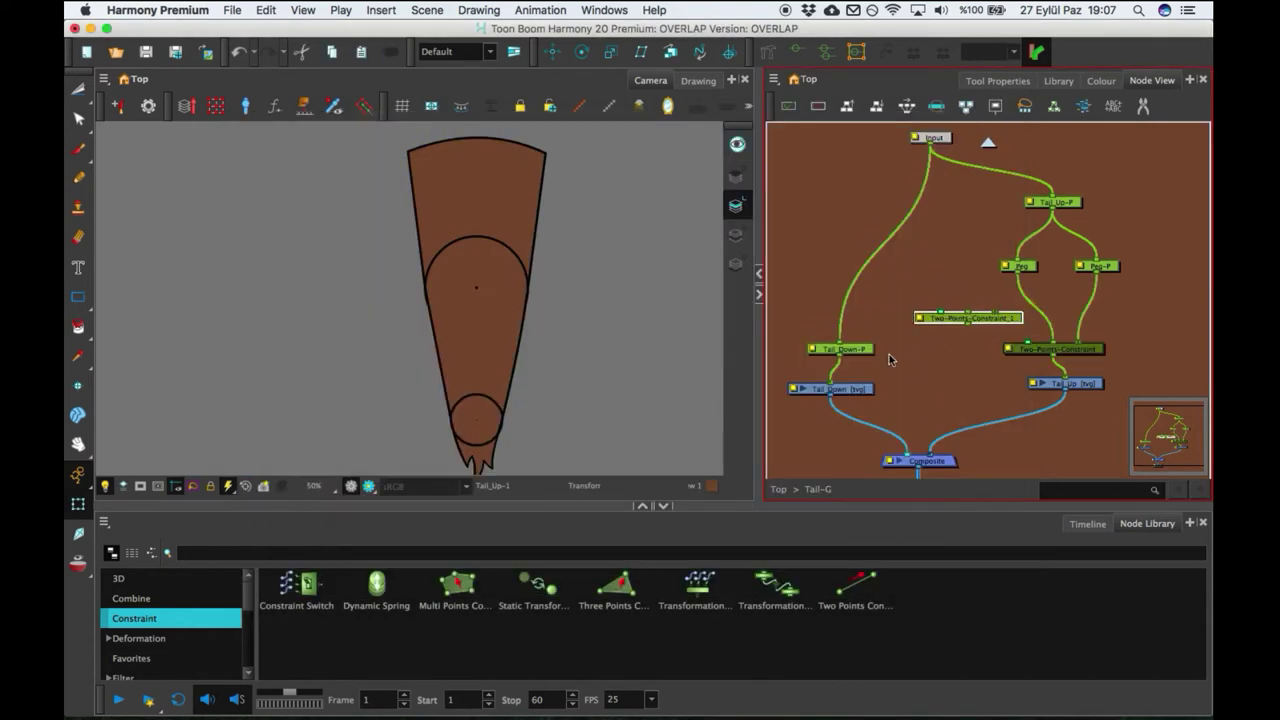
# - Raise the Tail_Down-P peg and insert the duplicated constraint between it and the Tail_Down drawing
pyautogui.moveTo(857, 351); pyautogui.dragTo(863, 306)
pyautogui.moveTo(1010, 317); pyautogui.dragTo(869, 271)
pyautogui.moveTo(855, 346); pyautogui.dragTo(879, 348)
pyautogui.click(906, 324)
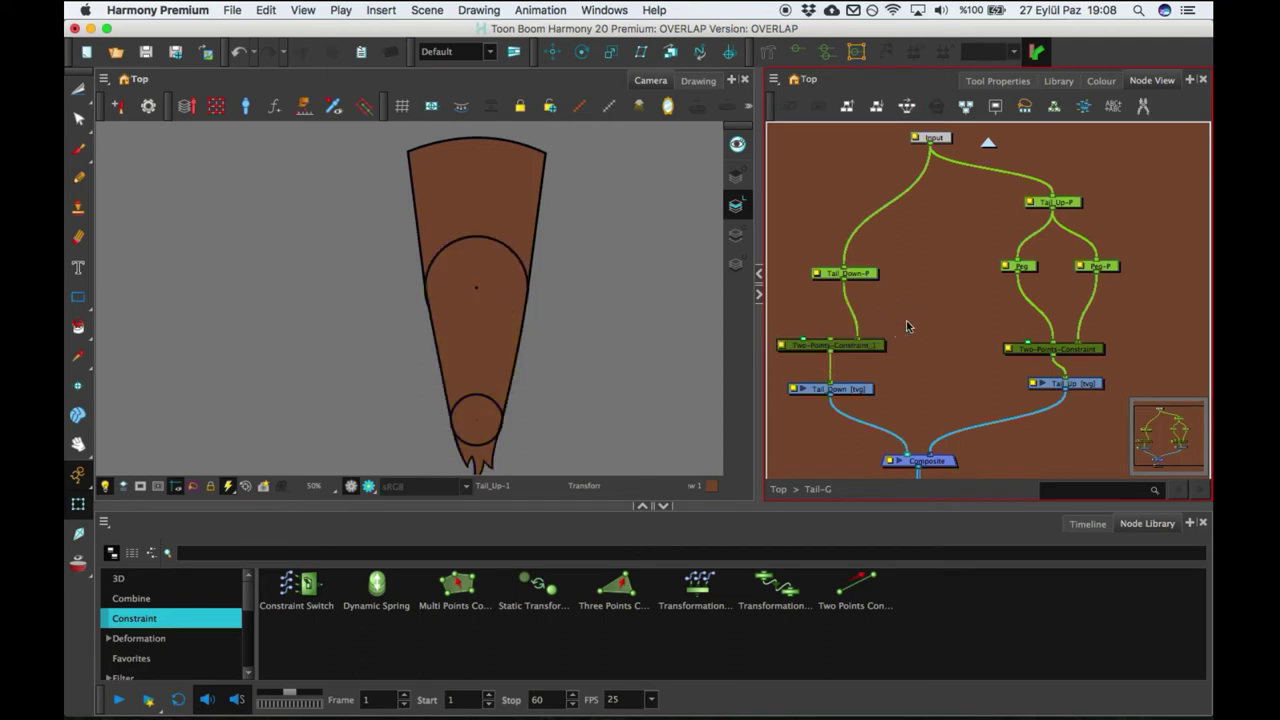
# - Add two pegs above the duplicated constraint and connect them in parallel between Tail_Down-P and the constraint's point inputs
pyautogui.press('super+v')
pyautogui.moveTo(952, 301); pyautogui.dragTo(894, 311)
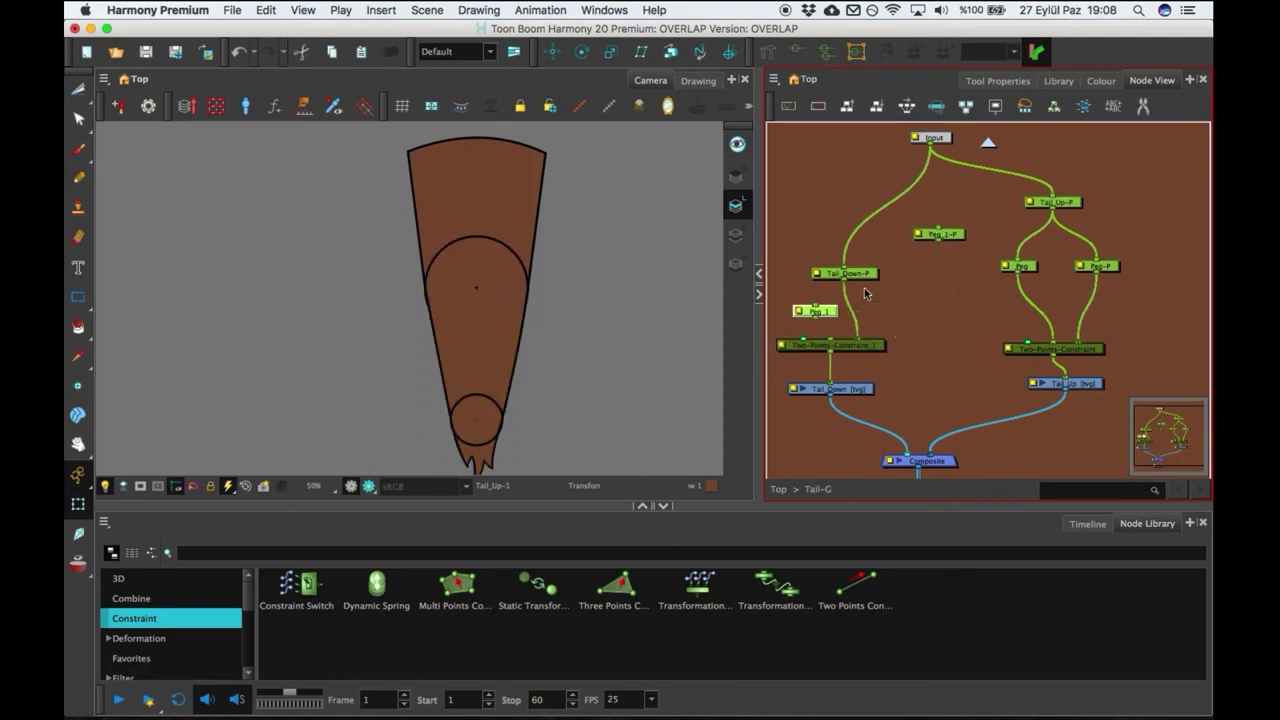
pyautogui.moveTo(954, 238); pyautogui.dragTo(867, 322)
pyautogui.moveTo(865, 273); pyautogui.dragTo(873, 258)
pyautogui.moveTo(873, 313)
pyautogui.mouseDown()
pyautogui.moveTo(906, 295)
pyautogui.moveTo(815, 306)
pyautogui.mouseUp()
pyautogui.moveTo(815, 318); pyautogui.dragTo(830, 340)
pyautogui.click(852, 295)
pyautogui.moveTo(877, 258); pyautogui.dragTo(877, 230)
pyautogui.moveTo(831, 311); pyautogui.dragTo(824, 293)
pyautogui.moveTo(900, 303); pyautogui.dragTo(853, 300)
# - Place Peg_1-P's pivot on the center of the joint dot at the top of the lower tail
pyautogui.click(581, 51)
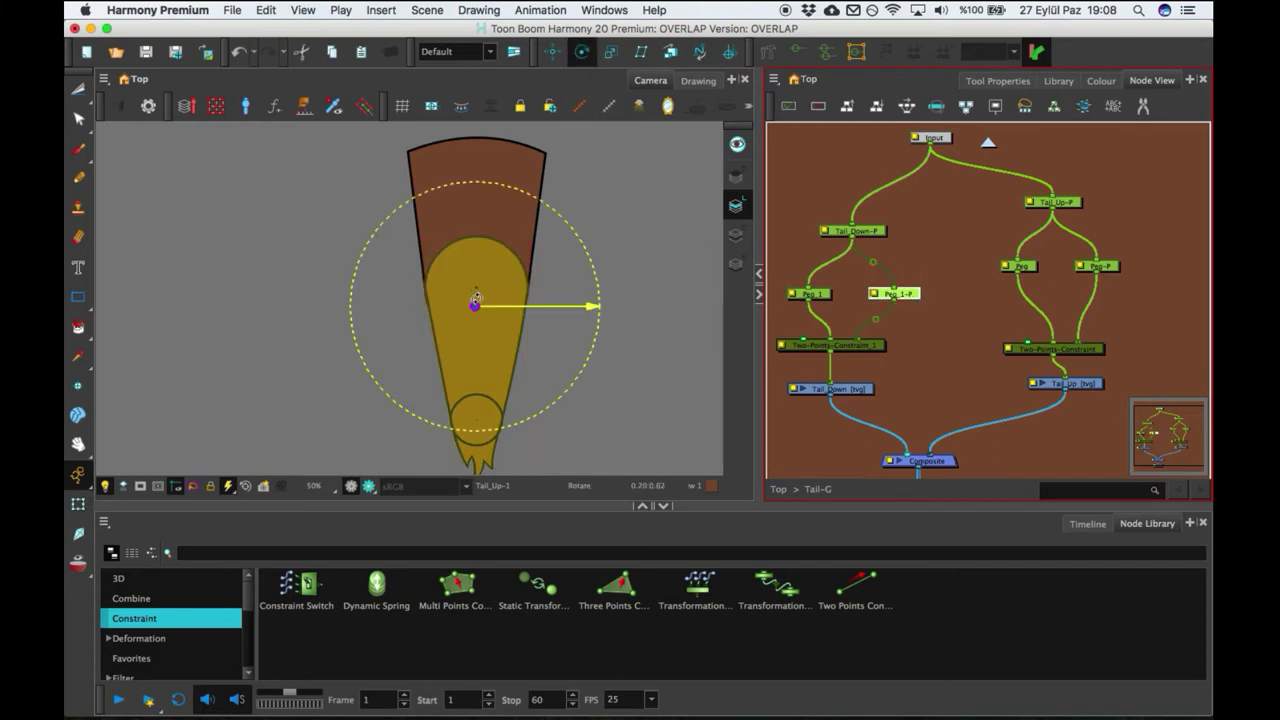
pyautogui.scroll(2, 511, 280)
pyautogui.press('2')
pyautogui.press('2')
pyautogui.press('2')
pyautogui.moveTo(612, 277); pyautogui.dragTo(466, 323)
pyautogui.press('2')
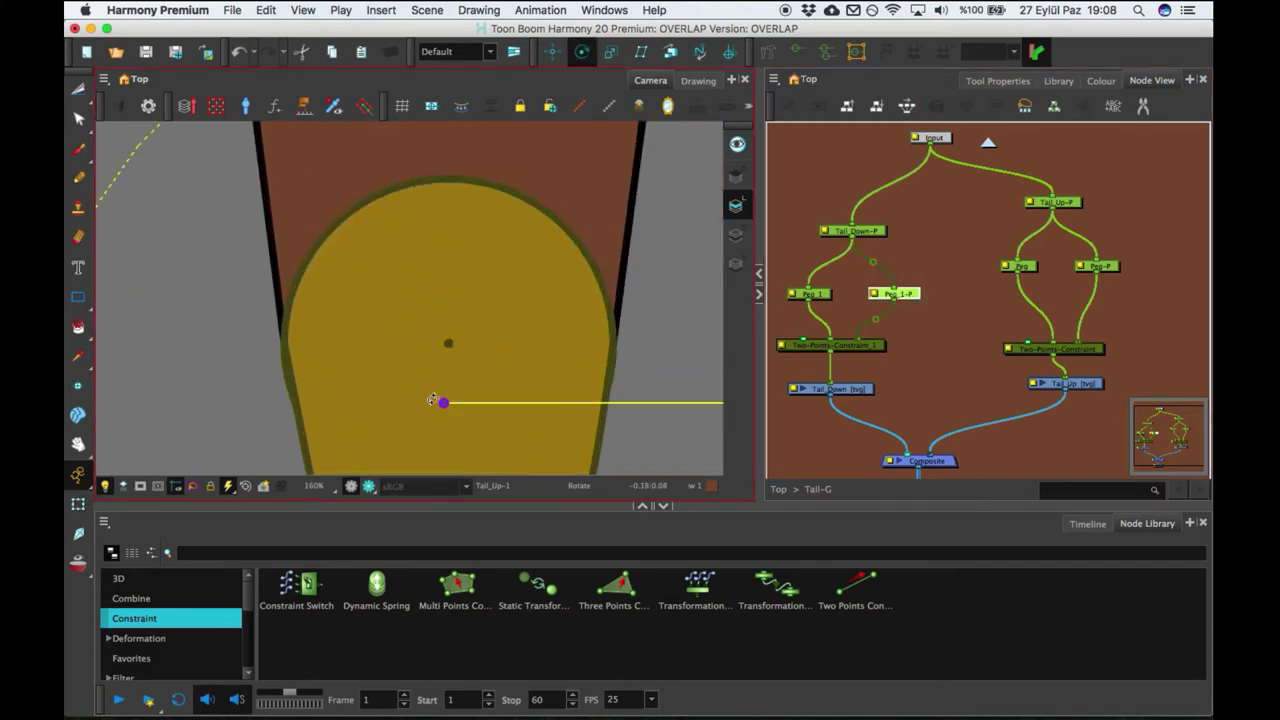
pyautogui.moveTo(445, 401); pyautogui.dragTo(455, 347)
pyautogui.scroll(8, 460, 335)
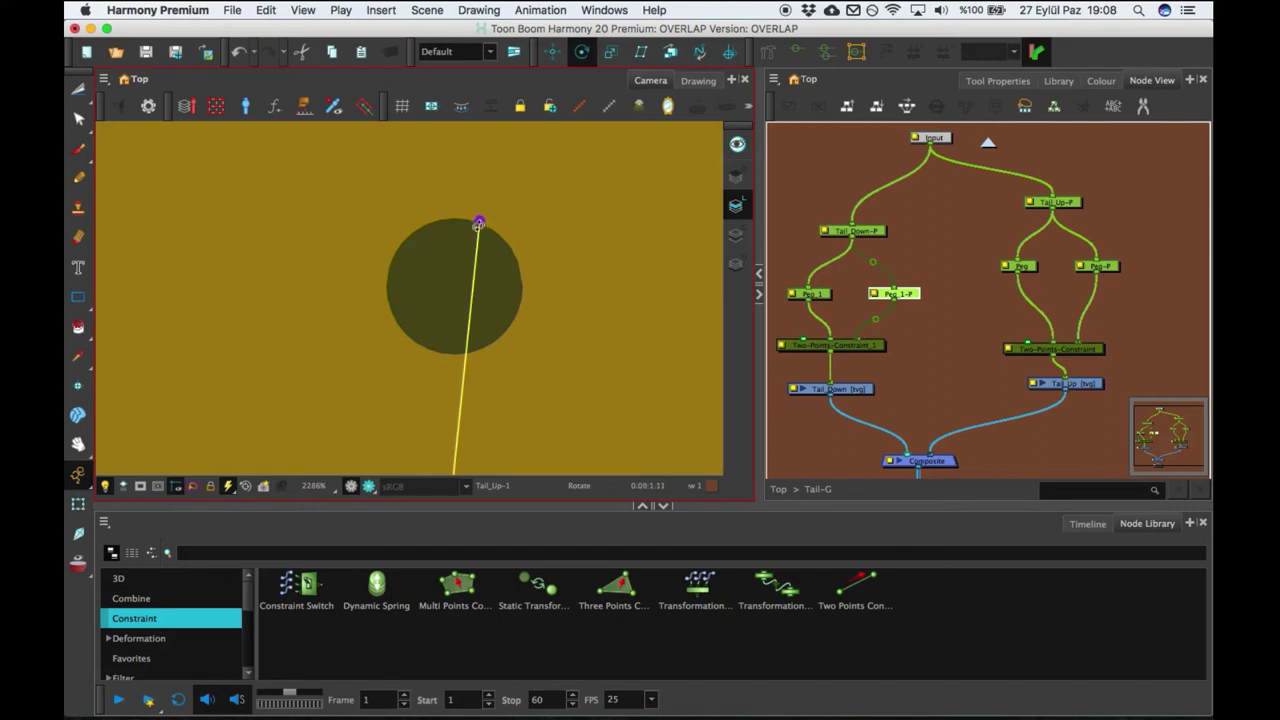
pyautogui.moveTo(479, 222); pyautogui.dragTo(455, 283)
# - Place Peg_1's pivot on the center dot of the small circle near the lower tail's tip
pyautogui.click(809, 293)
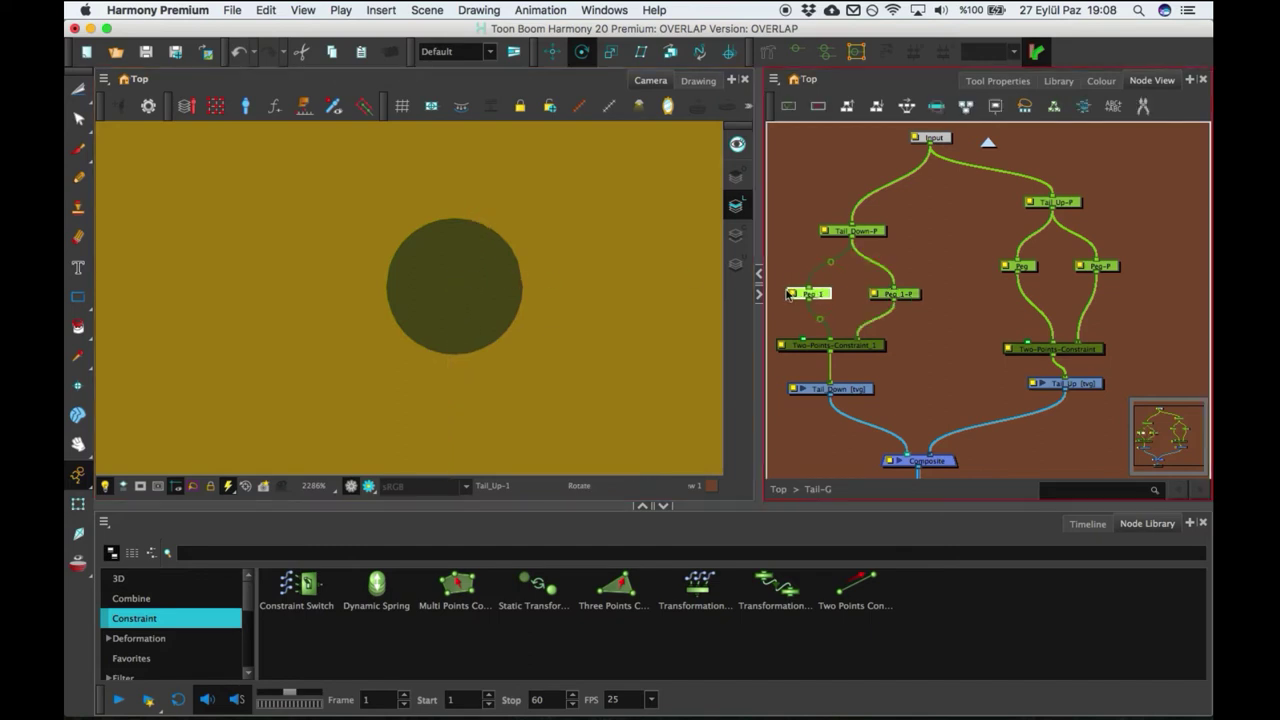
pyautogui.scroll(-8, 570, 250)
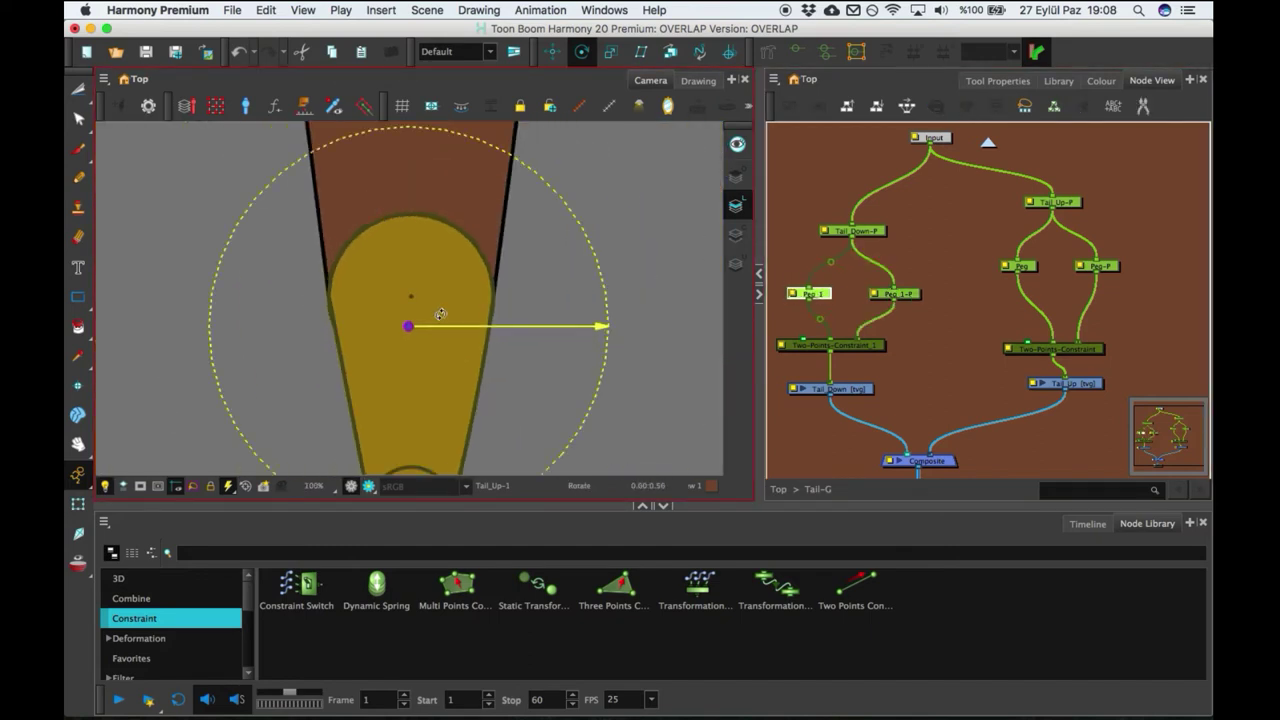
pyautogui.scroll(-1, 440, 315)
pyautogui.moveTo(453, 298); pyautogui.dragTo(430, 389)
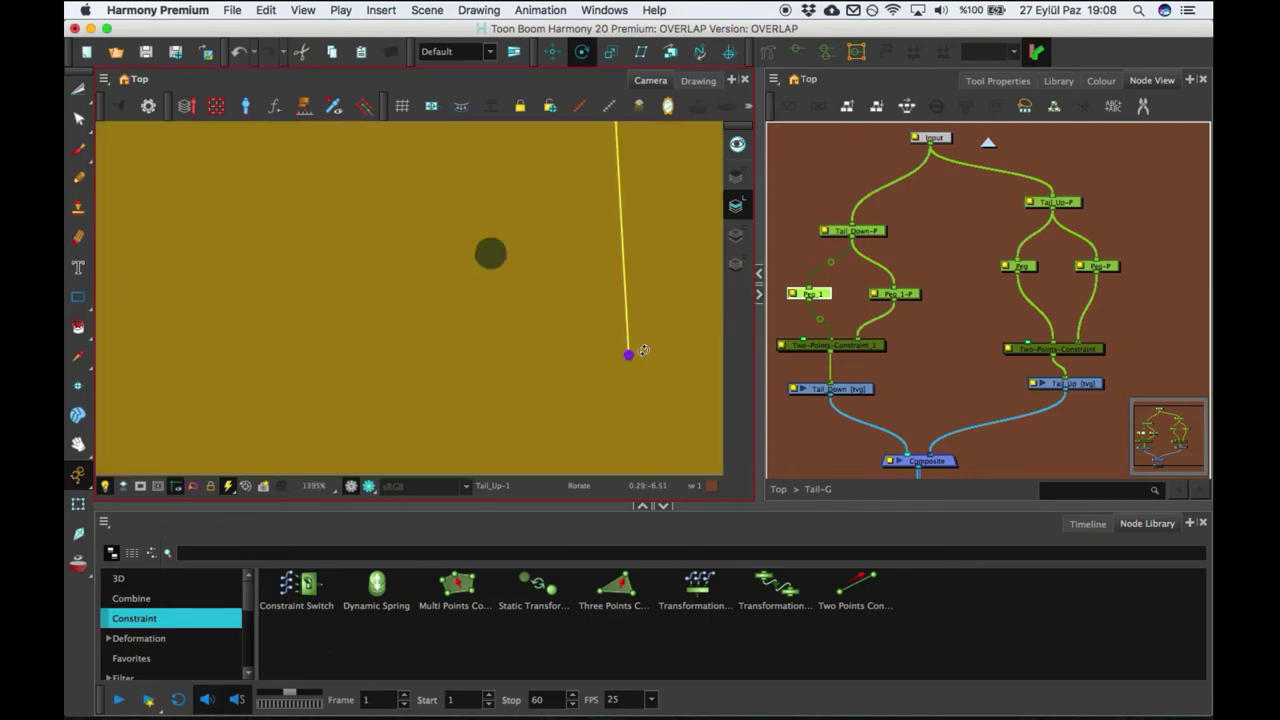
pyautogui.moveTo(620, 350); pyautogui.dragTo(462, 236)
pyautogui.scroll(4, 509, 250)
pyautogui.scroll(-2, 505, 212)
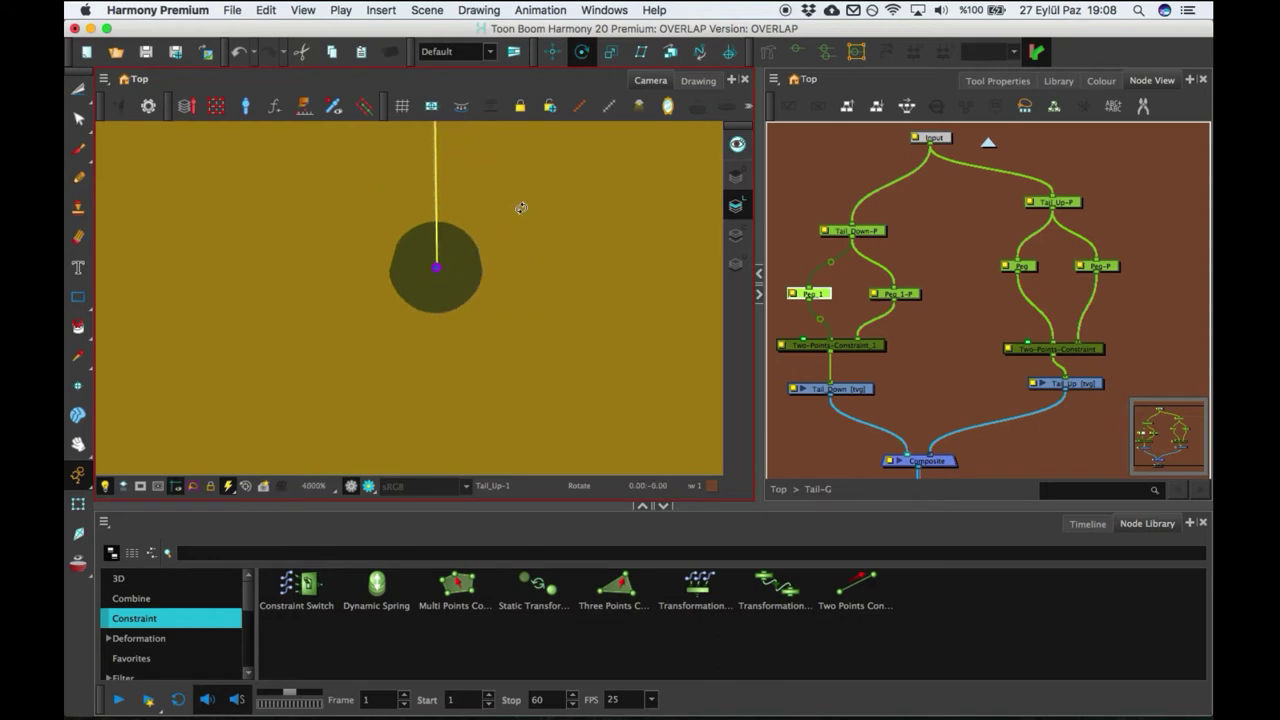
pyautogui.scroll(-8, 523, 209)
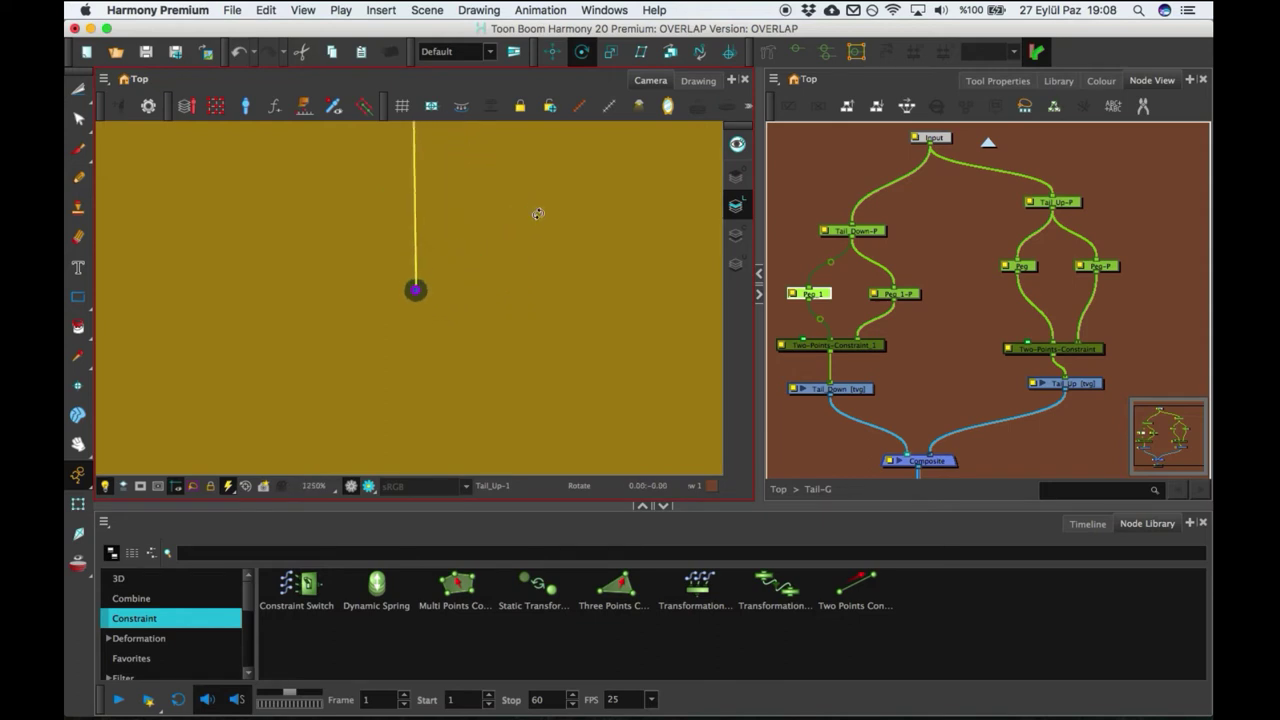
# - Try rotating the Tail_Down drawing with the Transform tool and undo the change
pyautogui.hotkey('shift', 't')
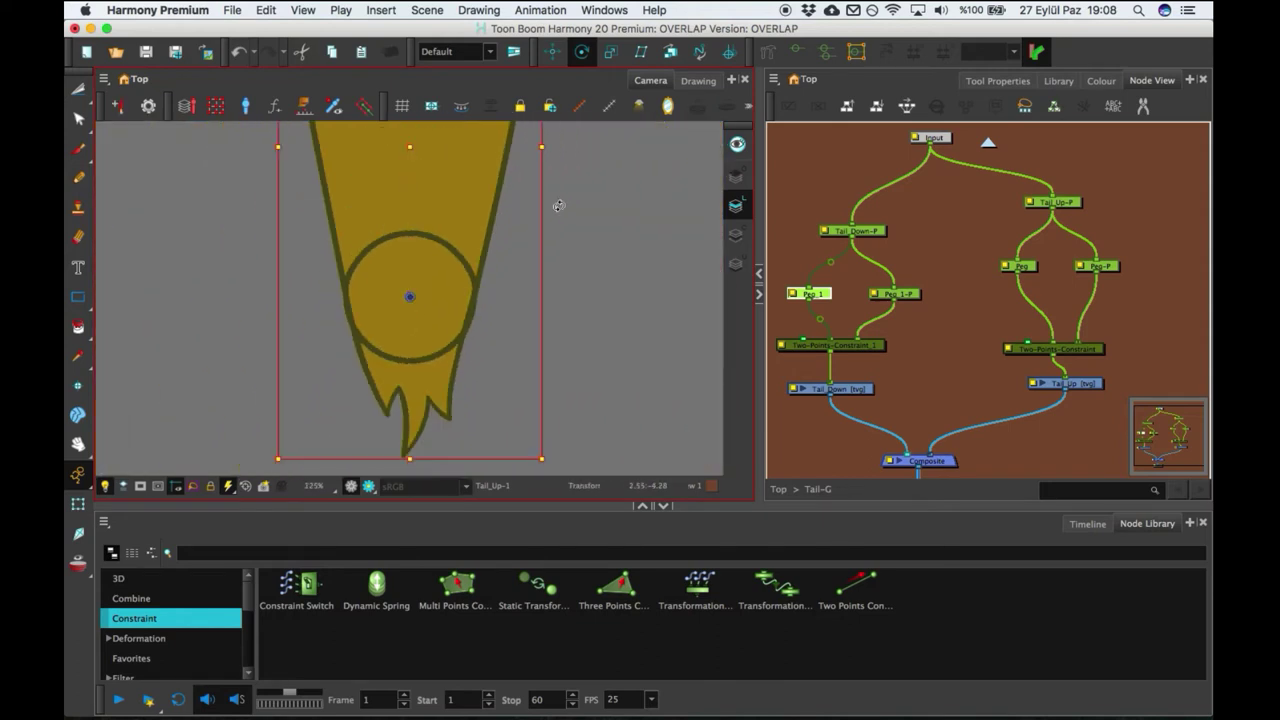
pyautogui.scroll(-6, 609, 318)
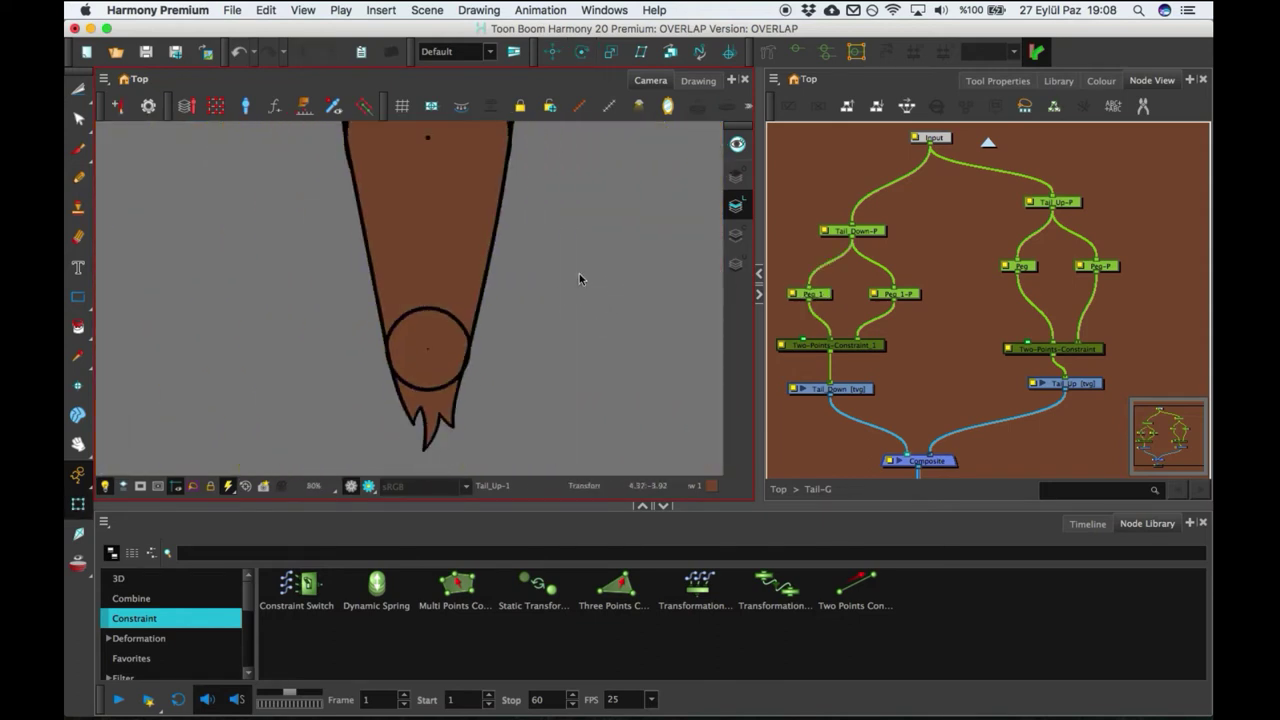
pyautogui.click(481, 301)
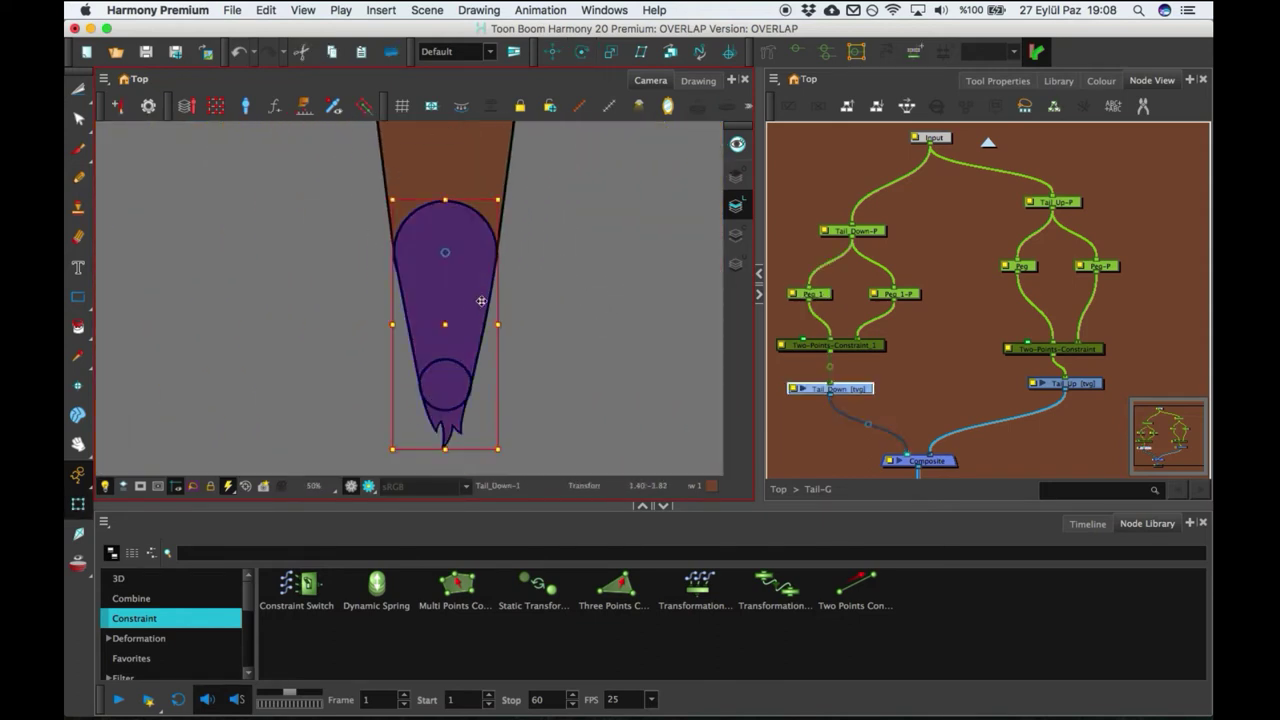
pyautogui.scroll(-1, 481, 301)
pyautogui.moveTo(491, 209); pyautogui.dragTo(515, 265)
pyautogui.hotkey('ctrl', 'z')
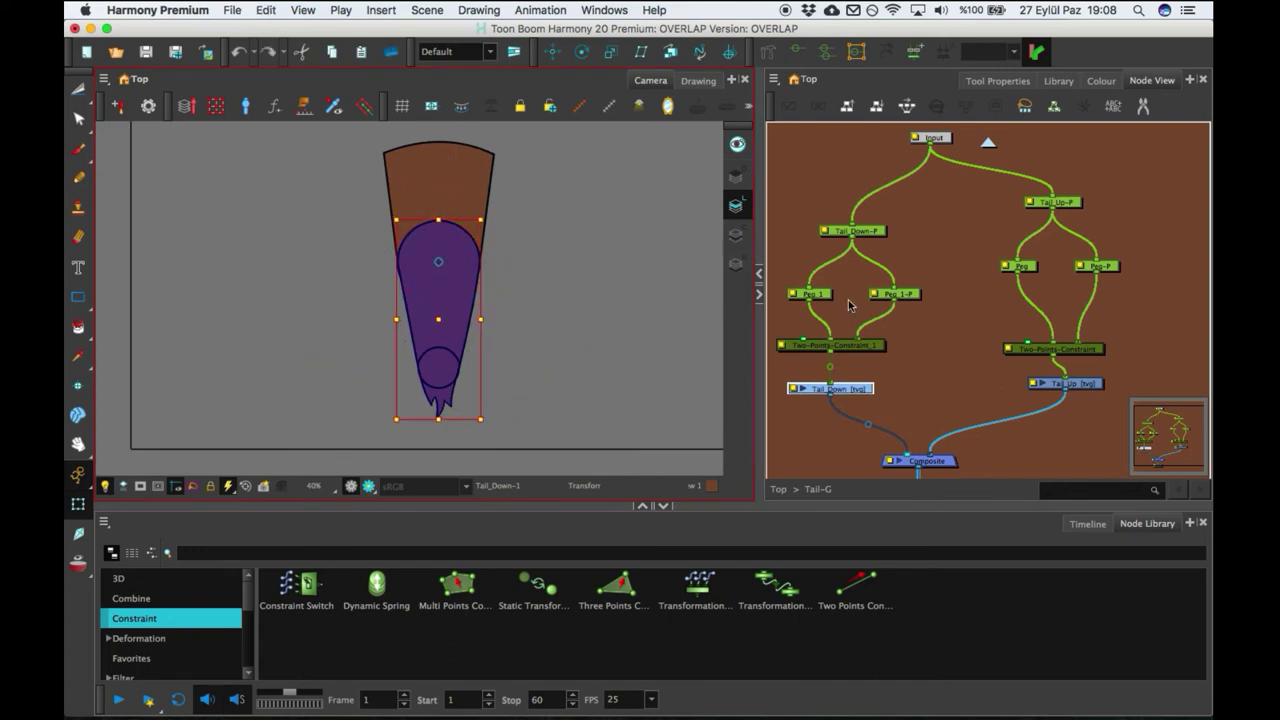
# - Test the lower tail's rig by transforming the Peg_1 and Peg_1-P pegs, undoing each change
pyautogui.click(828, 296)
pyautogui.moveTo(447, 318)
pyautogui.mouseDown()
pyautogui.moveTo(506, 331)
pyautogui.moveTo(437, 360)
pyautogui.moveTo(406, 294)
pyautogui.moveTo(389, 342)
pyautogui.moveTo(491, 337)
pyautogui.moveTo(438, 301)
pyautogui.mouseUp()
pyautogui.hotkey('ctrl', 'z')
pyautogui.click(908, 298)
pyautogui.press('super+z')
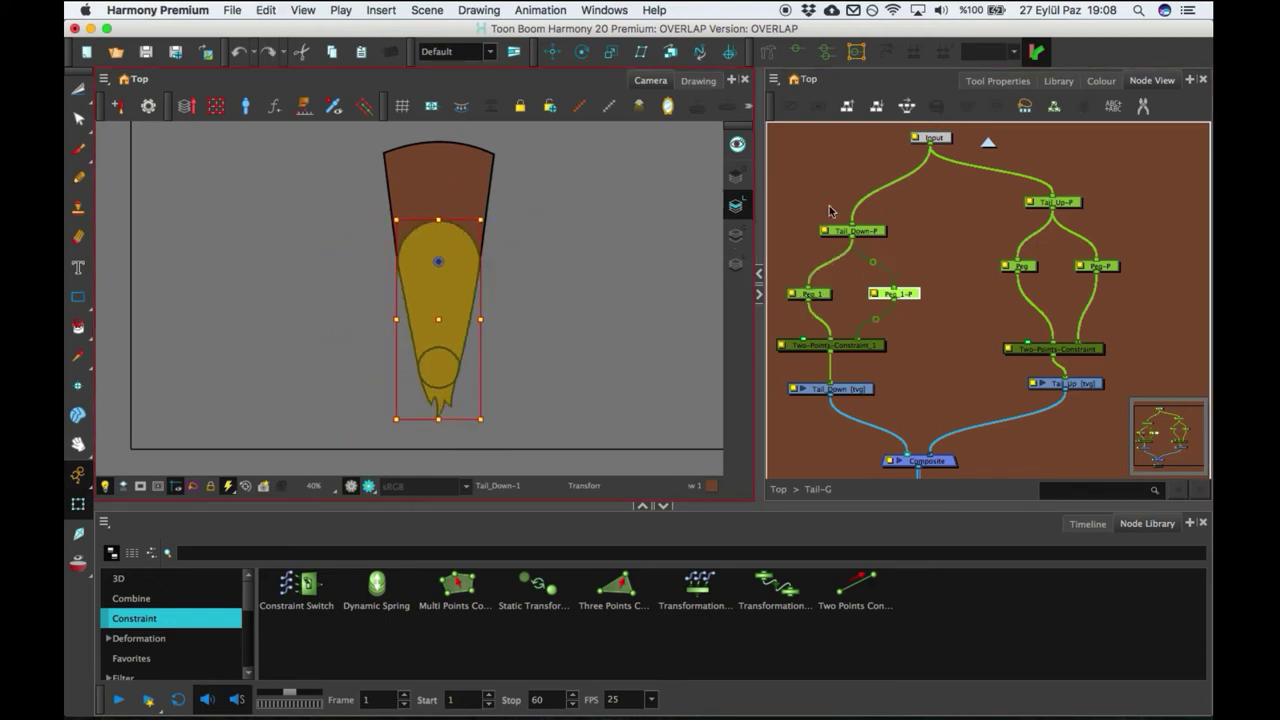
pyautogui.click(934, 229)
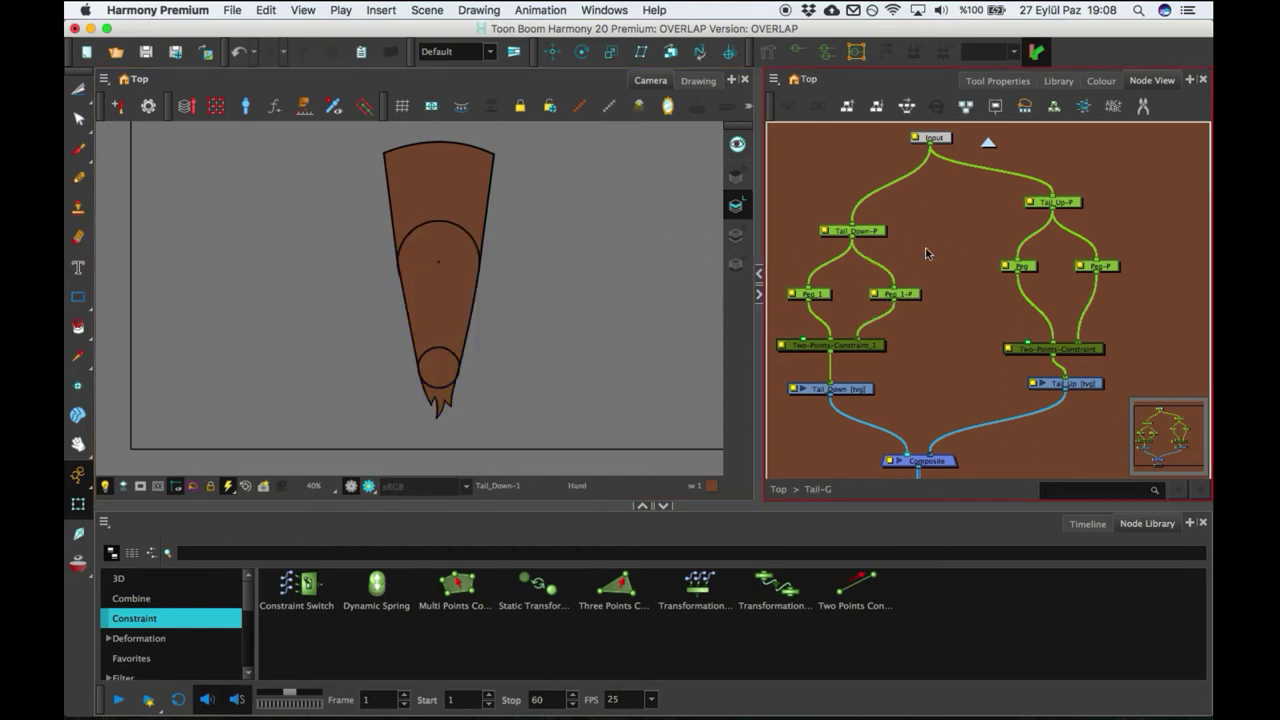
pyautogui.moveTo(938, 242); pyautogui.dragTo(954, 234)
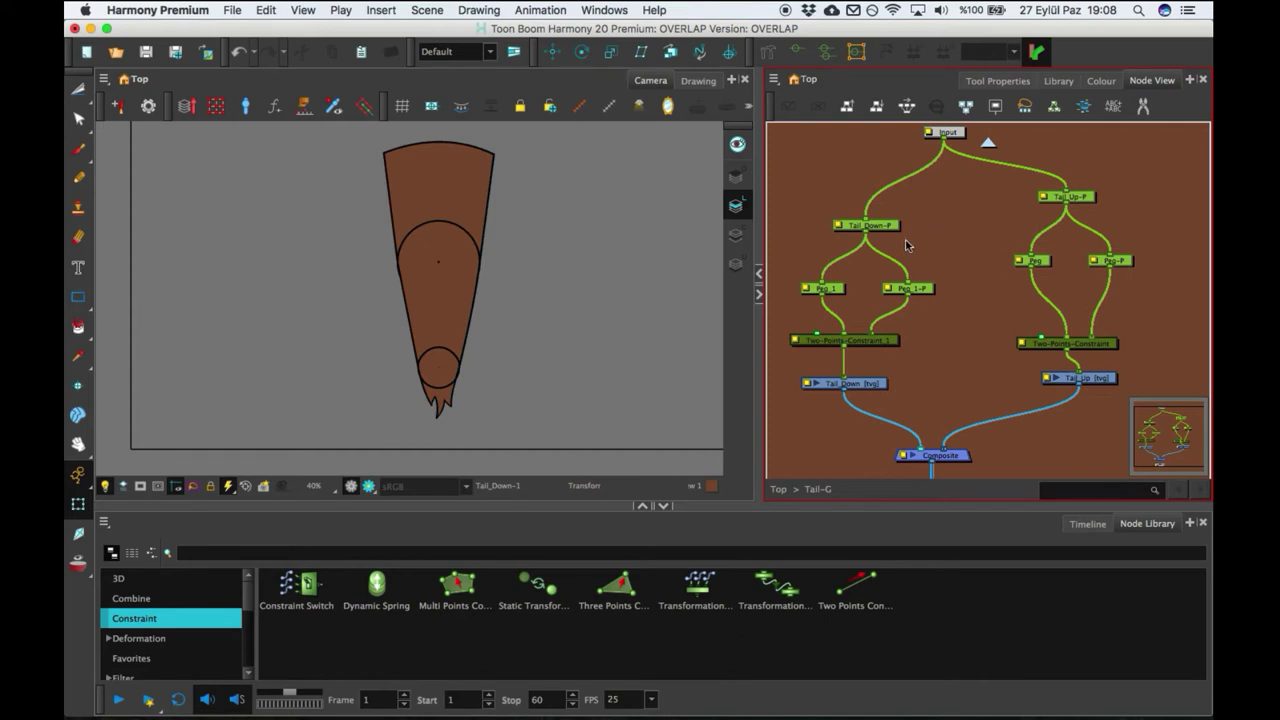
pyautogui.scroll(-3, 950, 228)
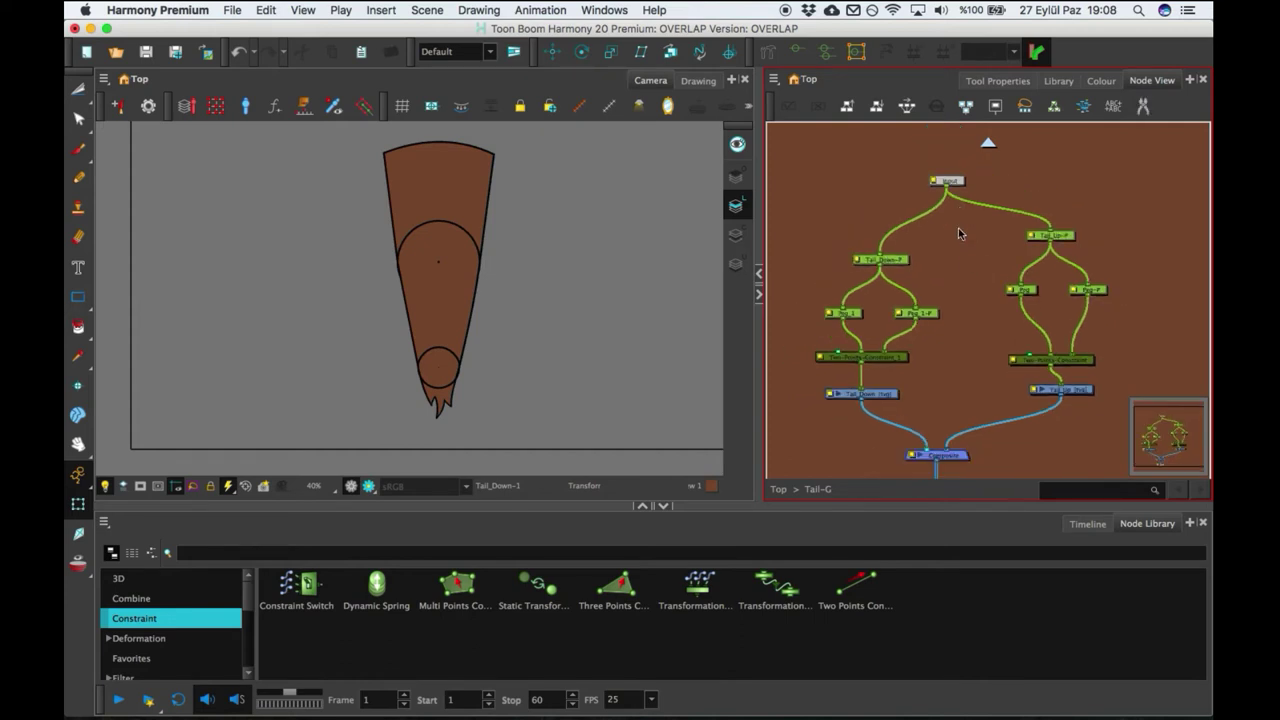
pyautogui.moveTo(969, 204); pyautogui.dragTo(965, 208)
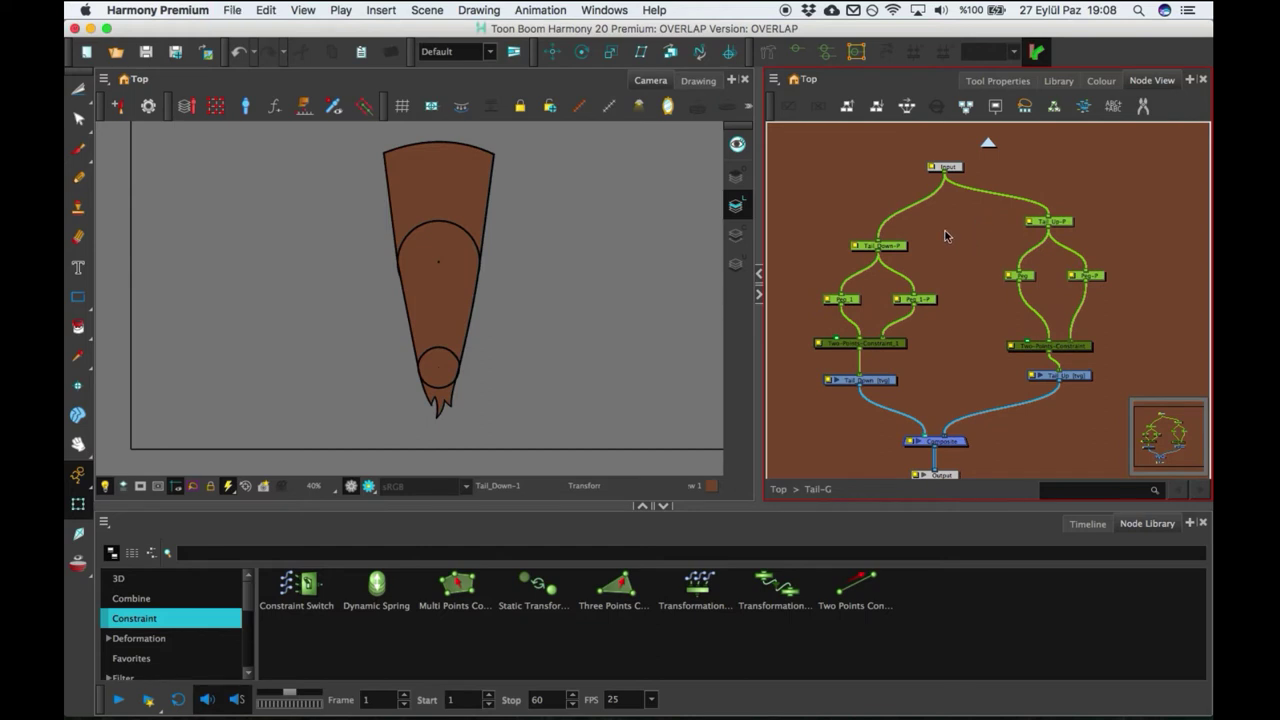
# - Try rotating the upper tail about its pivot through the Tail_Up-P peg and undo the rotation
pyautogui.click(480, 200)
pyautogui.click(1058, 224)
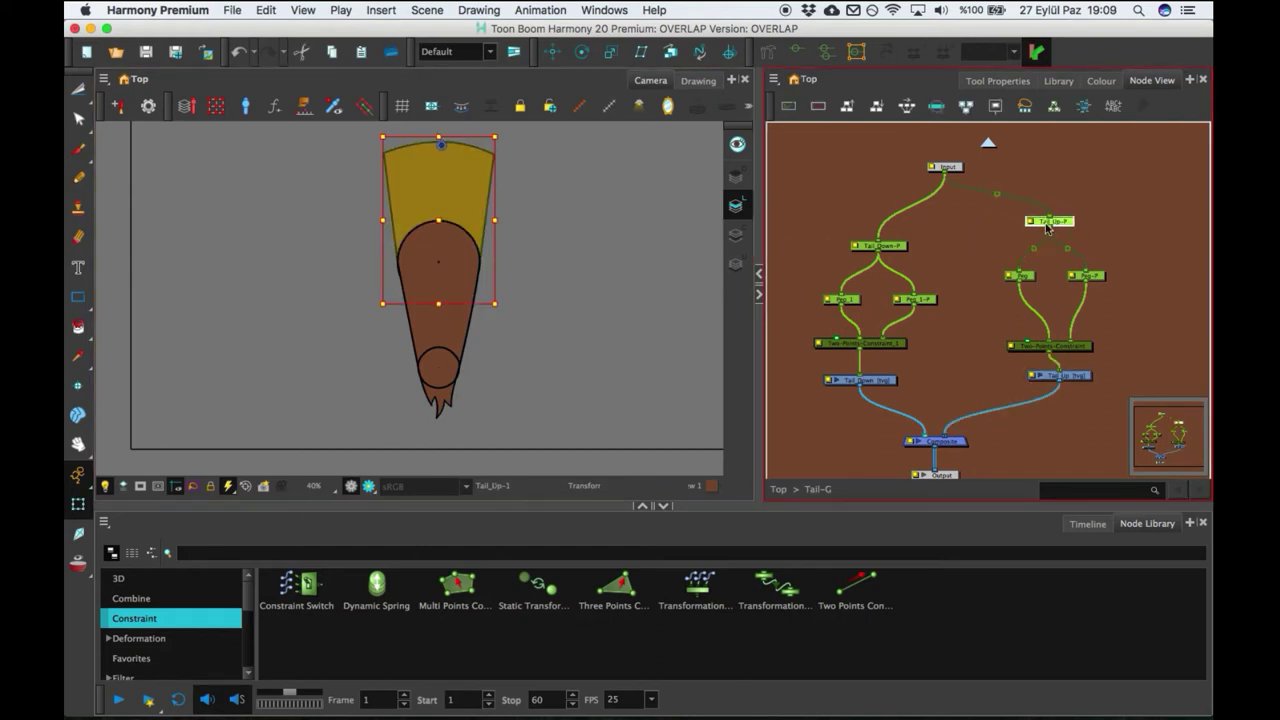
pyautogui.moveTo(503, 311); pyautogui.dragTo(591, 290)
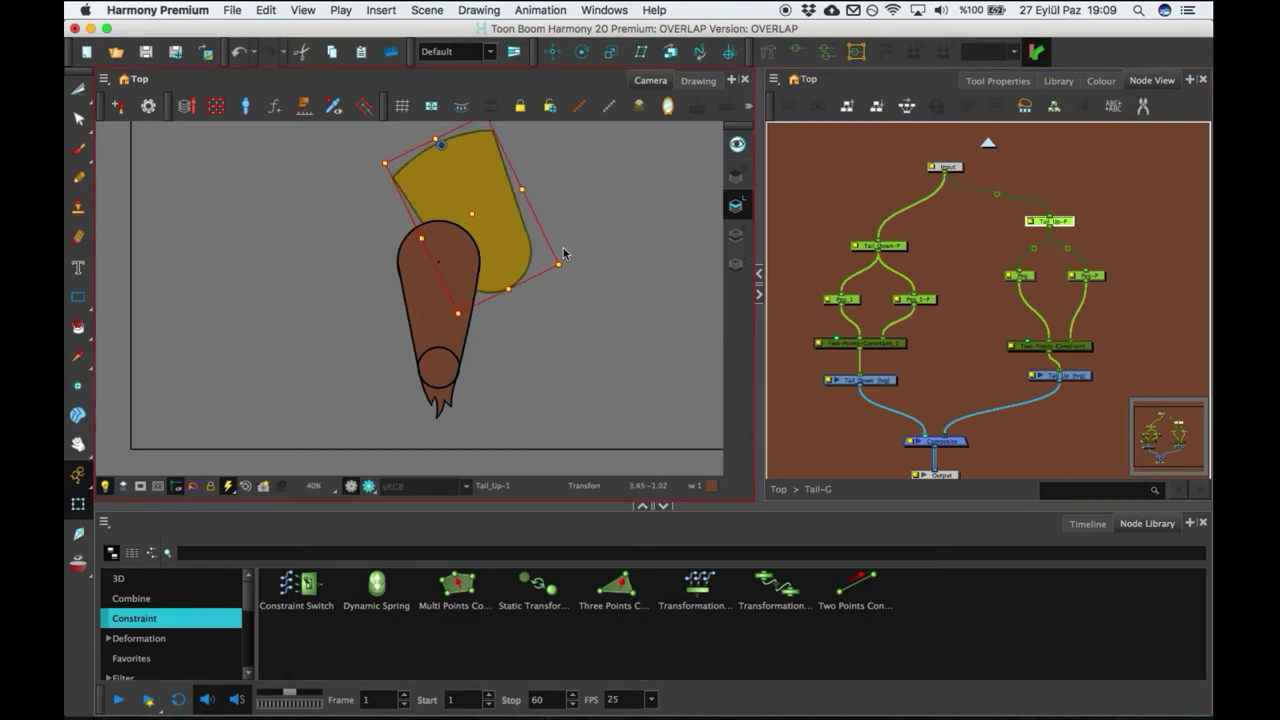
pyautogui.press('super+z')
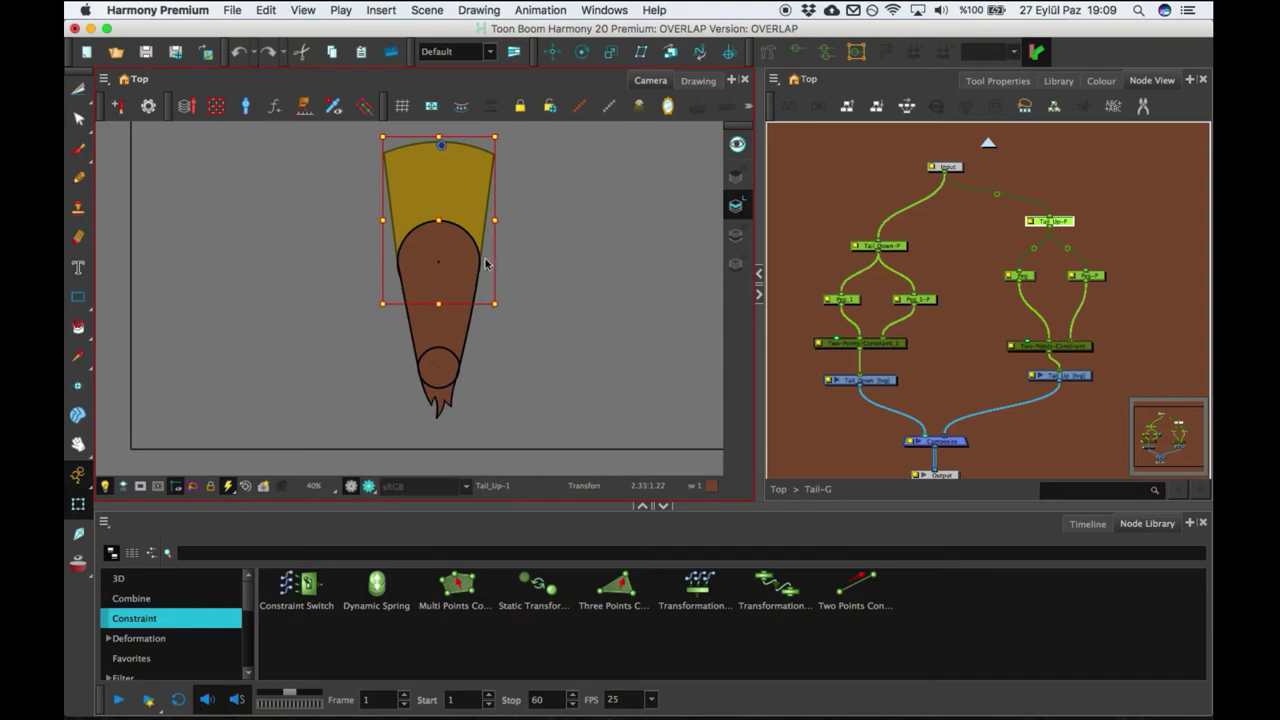
# - Select the two tail drawings in turn, try moving the upper tail slightly sideways and undo the move
pyautogui.click(454, 274)
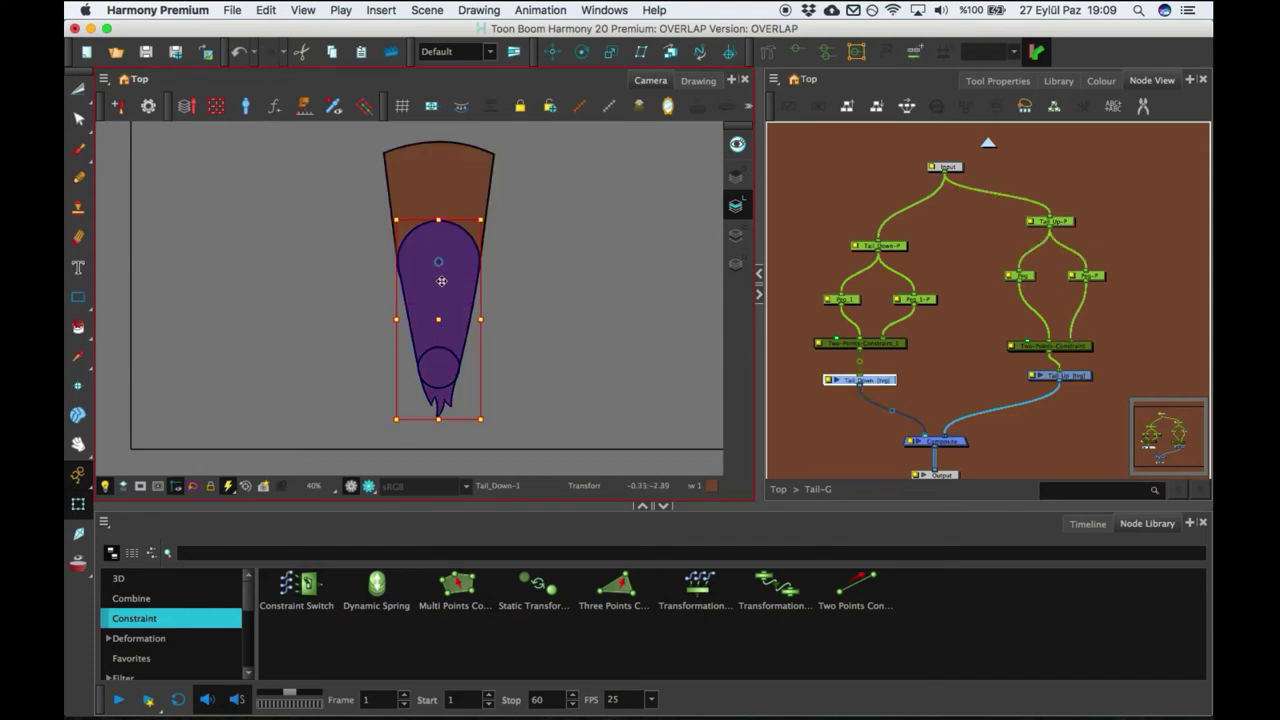
pyautogui.click(477, 203)
pyautogui.click(543, 274)
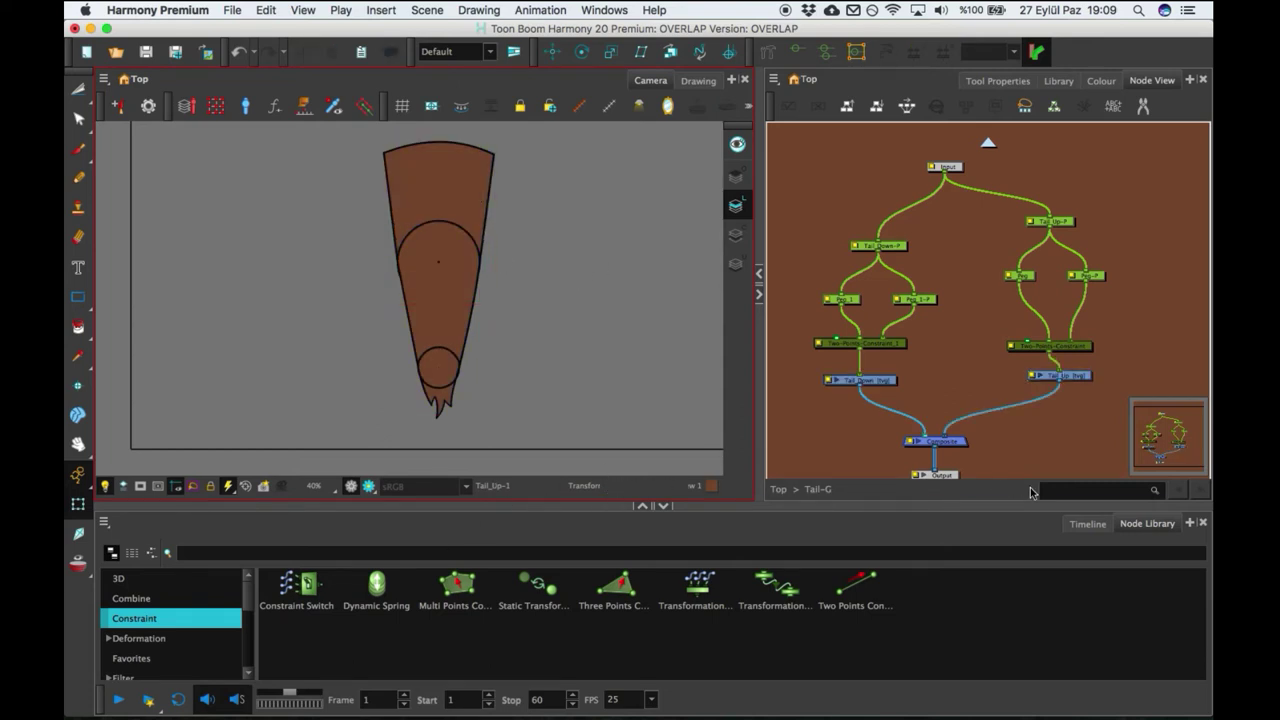
pyautogui.click(472, 214)
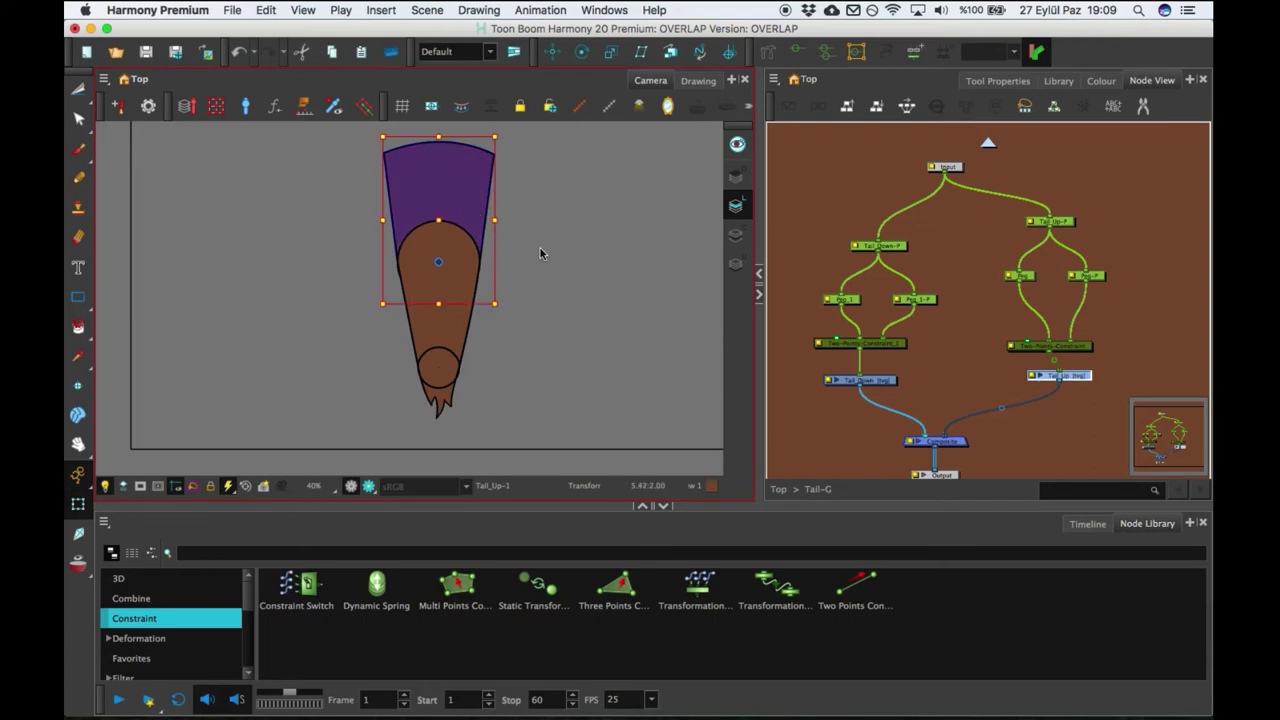
pyautogui.click(506, 213)
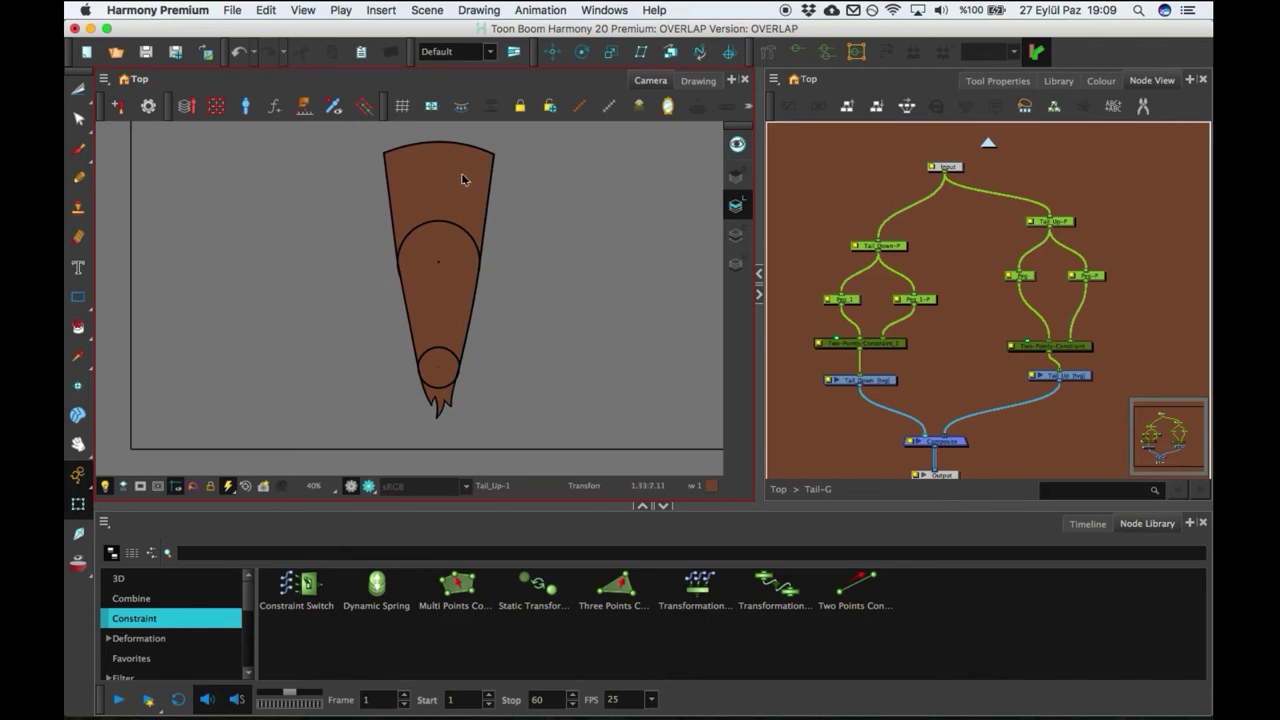
pyautogui.moveTo(457, 171); pyautogui.dragTo(494, 183)
pyautogui.press('super+z')
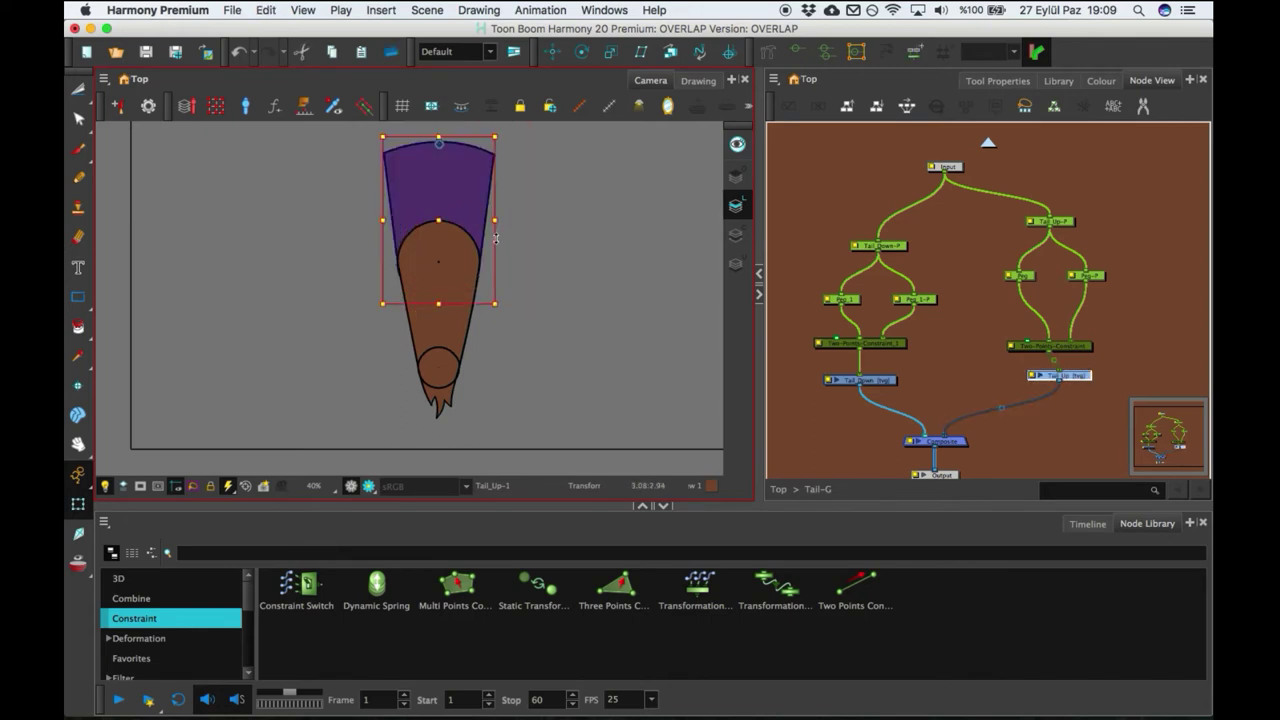
# - Try pulling the upper tail's lower end to the right repeatedly, undoing each attempt, and reselect the Tail_Up drawing
pyautogui.click(509, 252)
pyautogui.moveTo(483, 242); pyautogui.dragTo(552, 222)
pyautogui.hotkey('ctrl', 'z')
pyautogui.hotkey('ctrl', 'z')
pyautogui.moveTo(478, 234); pyautogui.dragTo(567, 221)
pyautogui.hotkey('ctrl', 'z')
pyautogui.click(451, 248)
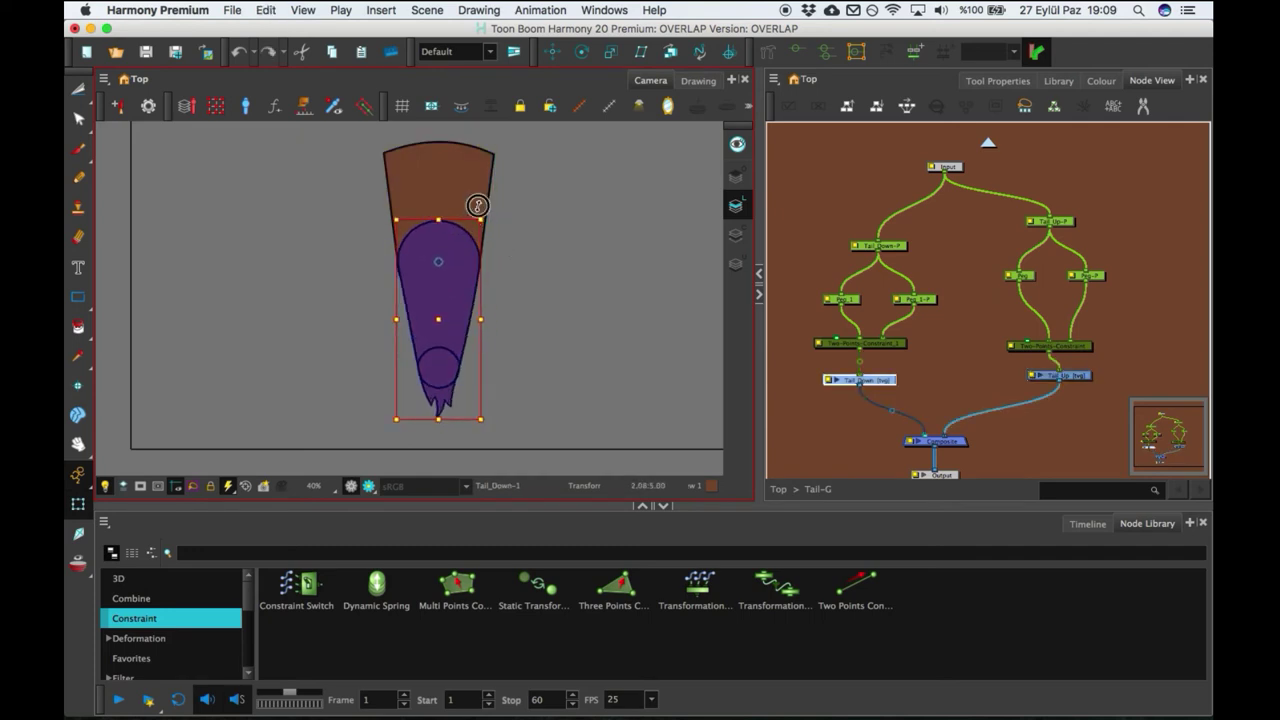
pyautogui.click(478, 206)
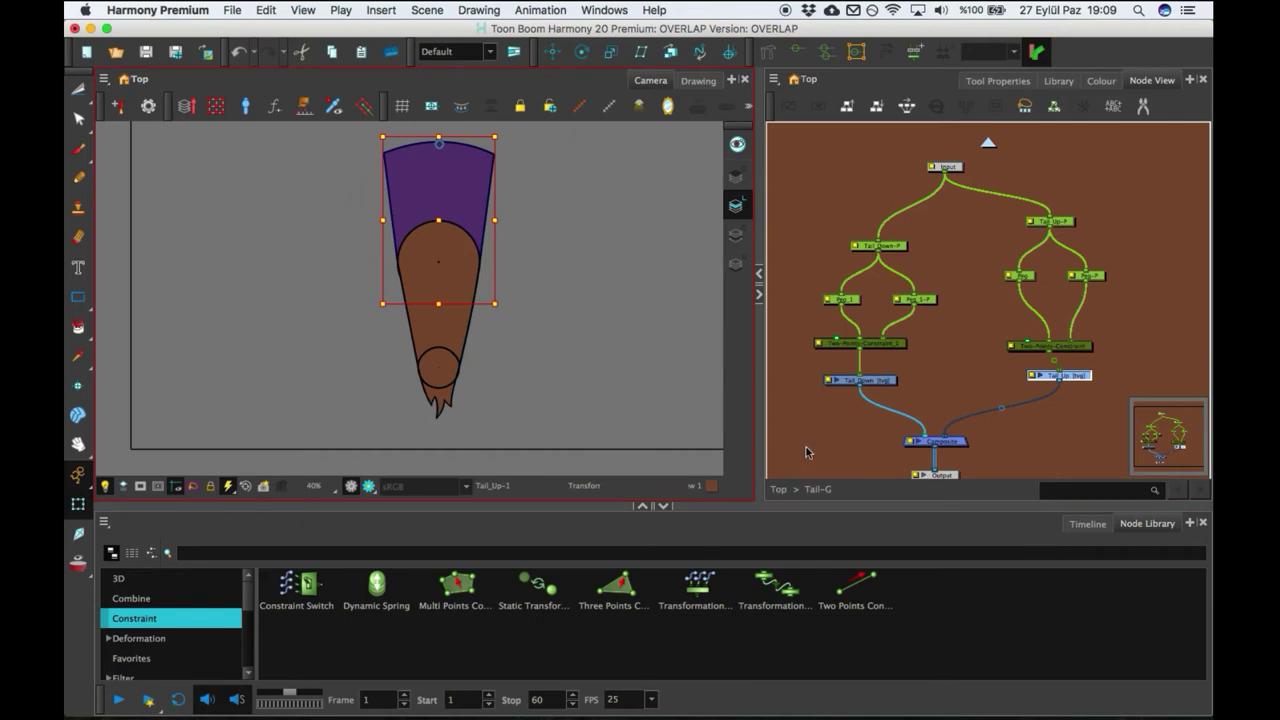
# - Insert a Dynamic Spring node between Peg and Two-Points-Constraint, with Peg feeding its Dynamic Transform input
pyautogui.click(385, 598)
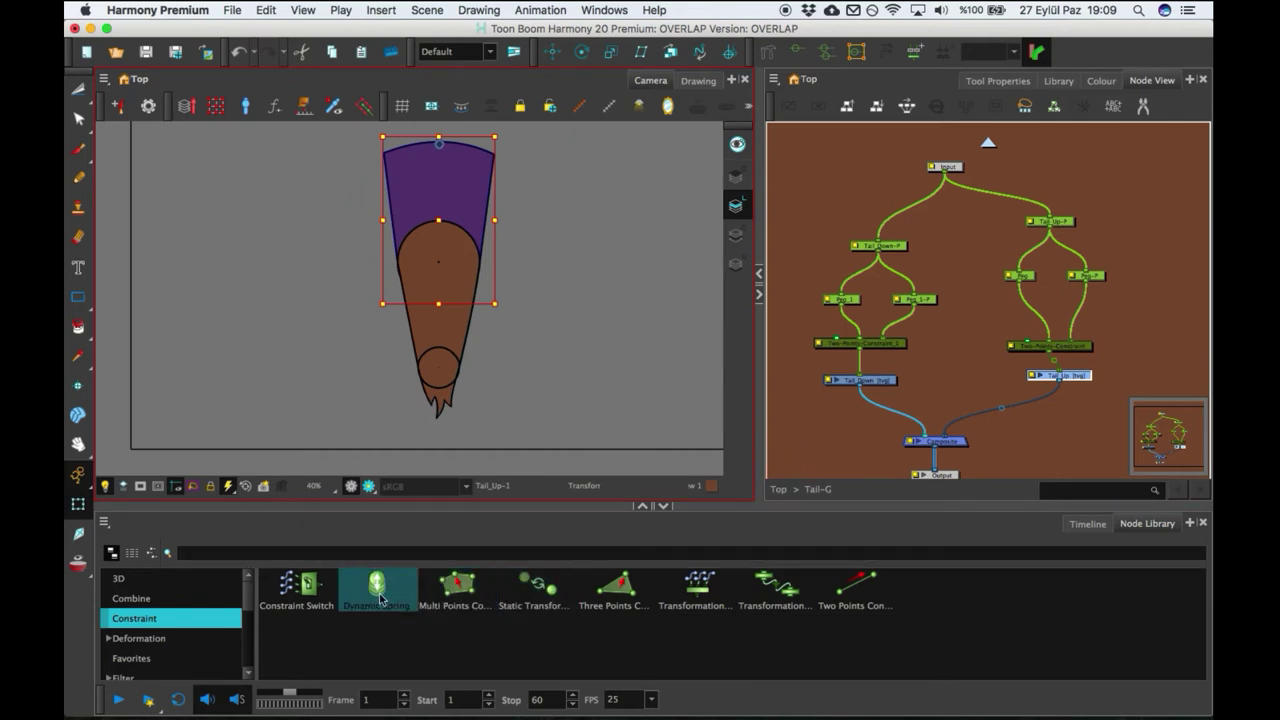
pyautogui.moveTo(380, 598)
pyautogui.mouseDown()
pyautogui.moveTo(857, 400)
pyautogui.moveTo(963, 343)
pyautogui.moveTo(979, 299)
pyautogui.moveTo(955, 383)
pyautogui.moveTo(1022, 362)
pyautogui.moveTo(1014, 349)
pyautogui.mouseUp()
pyautogui.click(1030, 332)
pyautogui.scroll(5, 1029, 305)
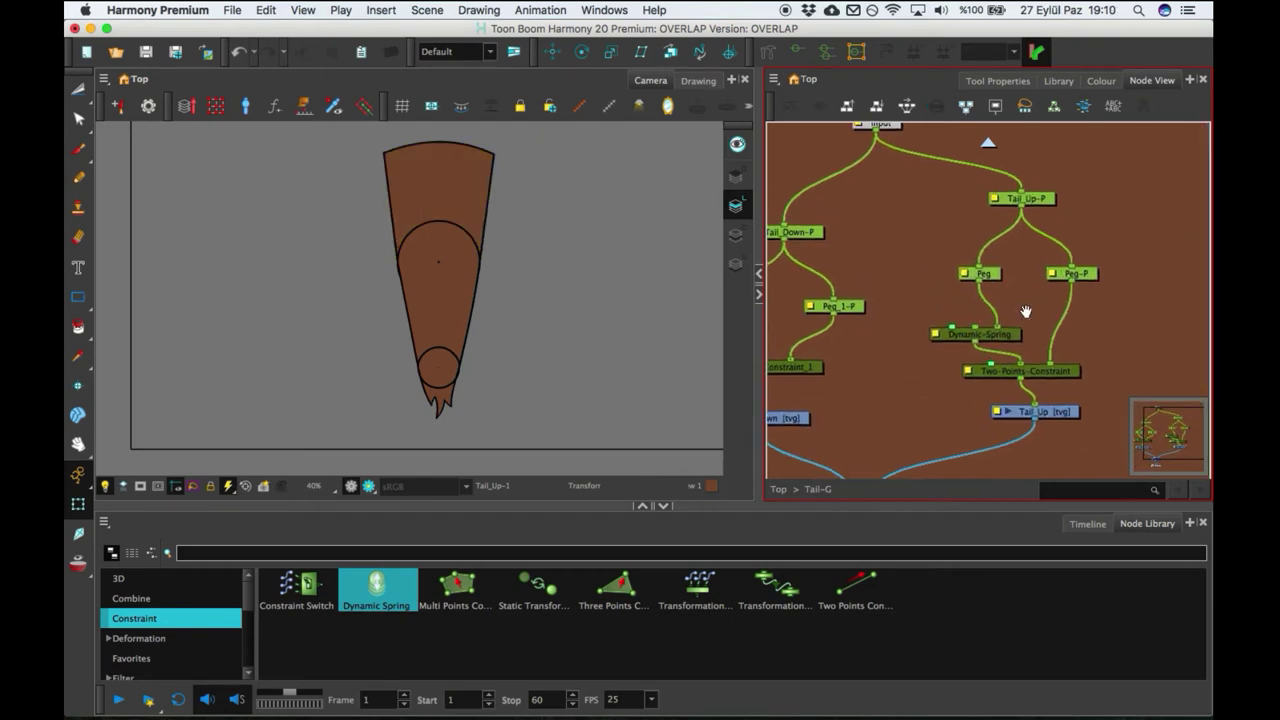
pyautogui.click(994, 332)
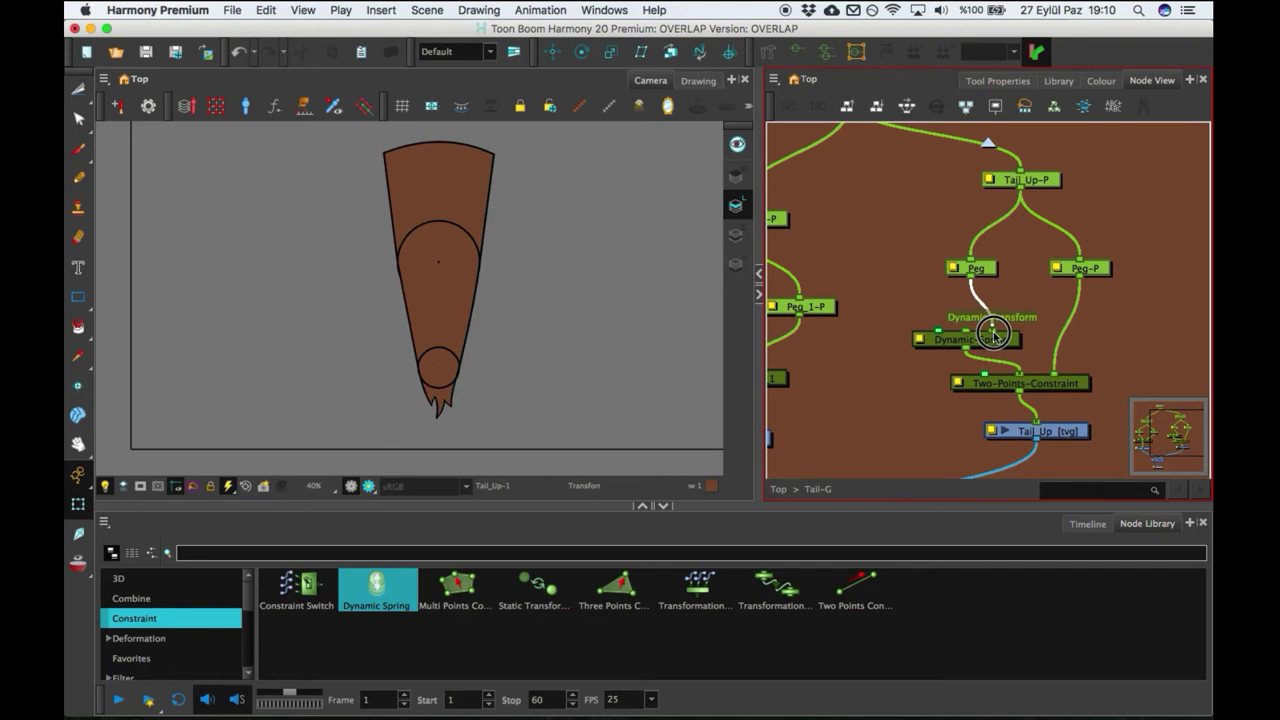
pyautogui.moveTo(994, 332); pyautogui.dragTo(968, 331)
pyautogui.click(984, 270)
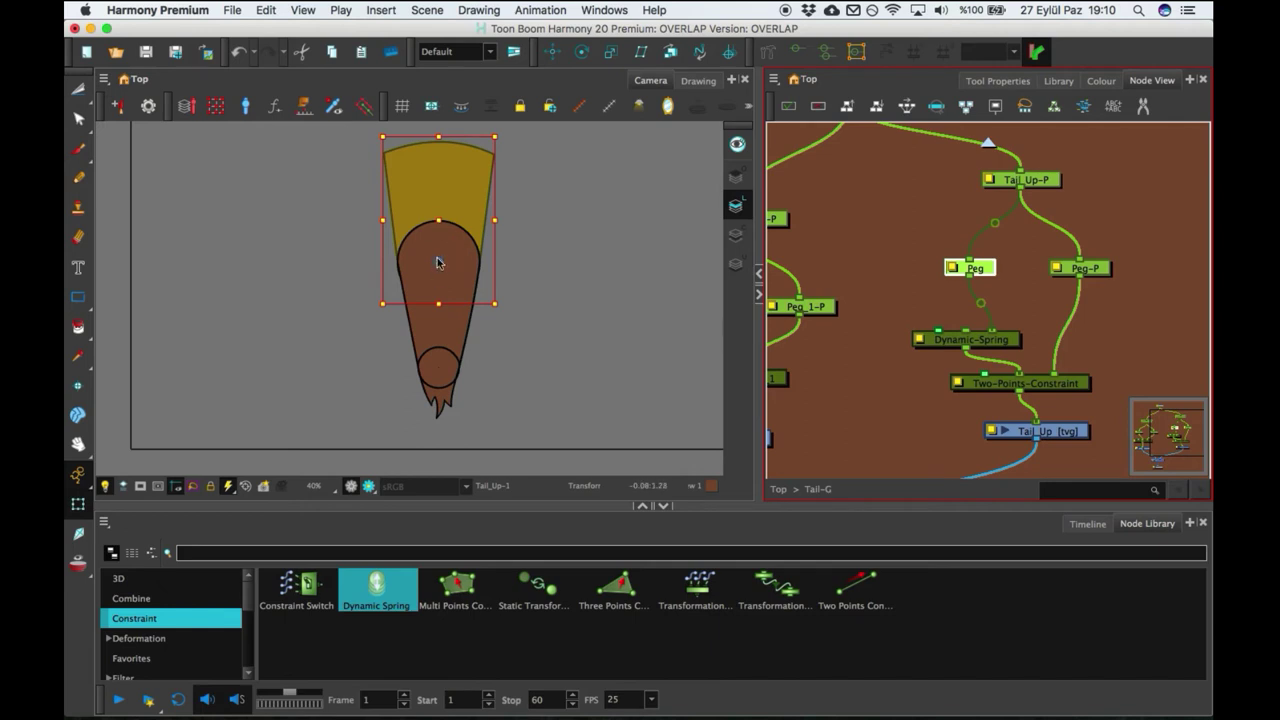
pyautogui.scroll(-1, 563, 260)
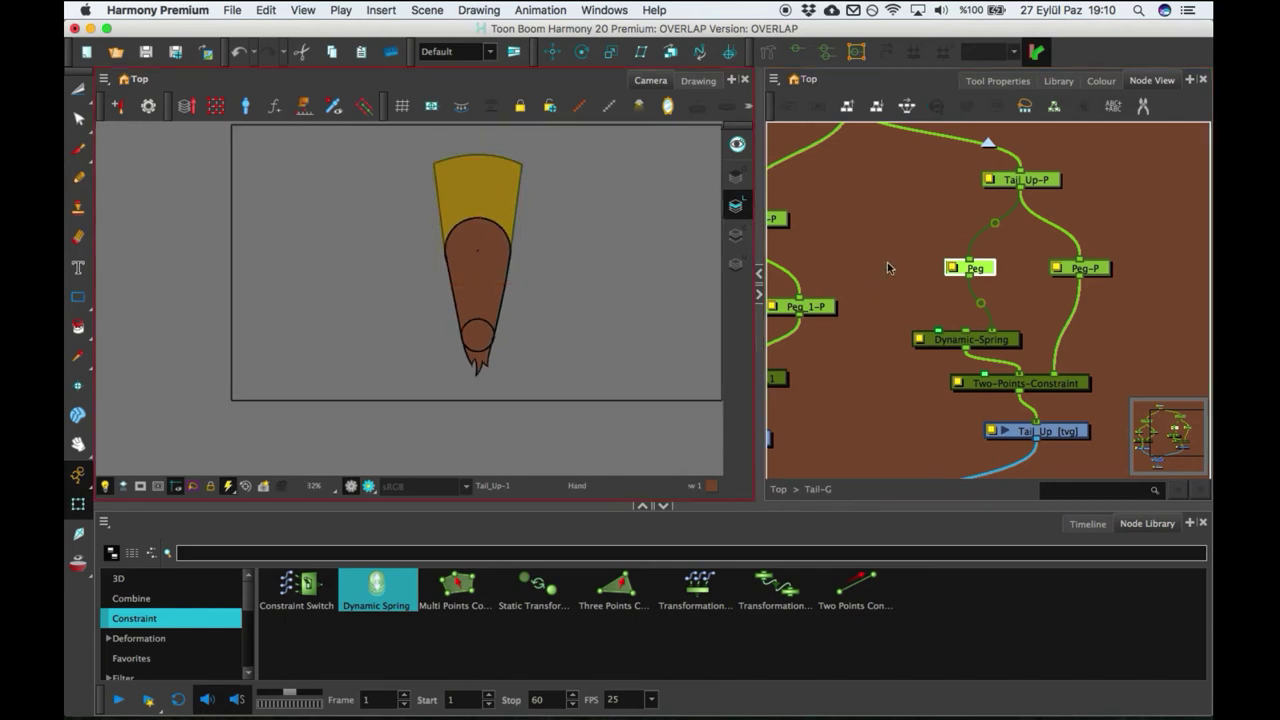
pyautogui.moveTo(894, 277); pyautogui.dragTo(995, 265)
pyautogui.scroll(-1, 995, 265)
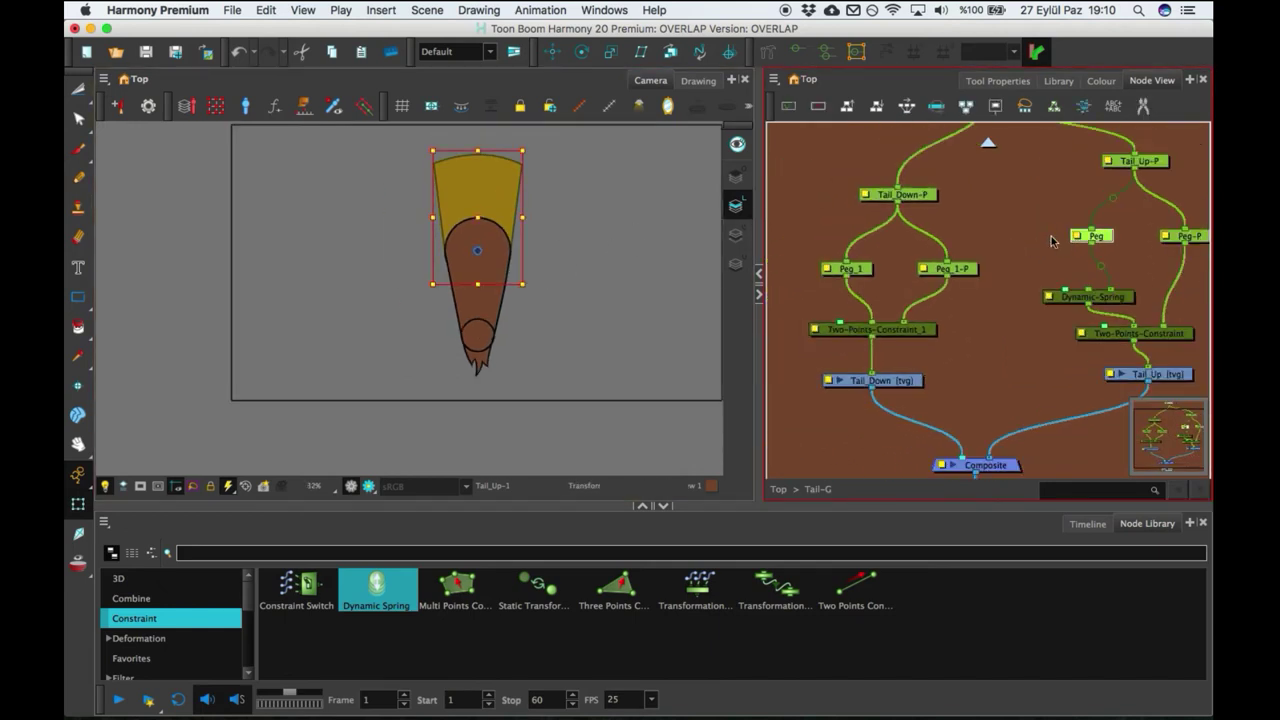
# - Collapse the Tail_Down-P and Tail_Up-P layers in the timeline and extend their drawings' exposure to frame 60
pyautogui.click(1087, 523)
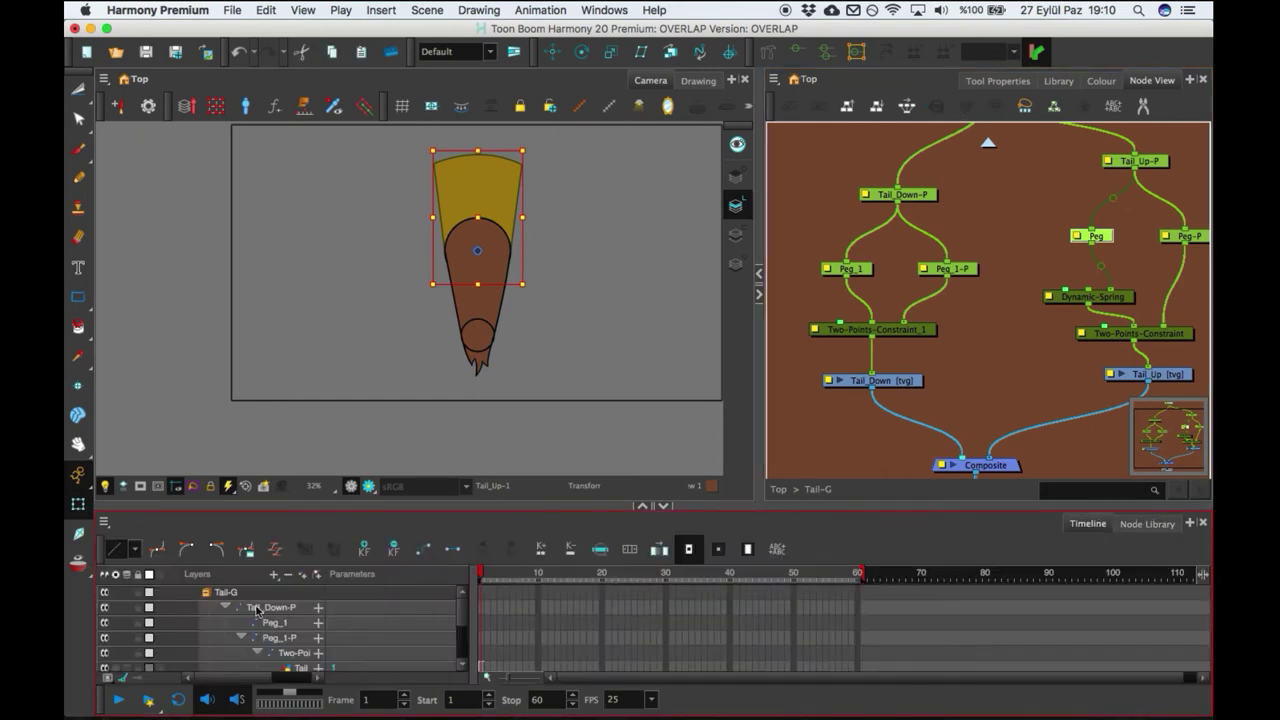
pyautogui.click(225, 607)
pyautogui.click(224, 622)
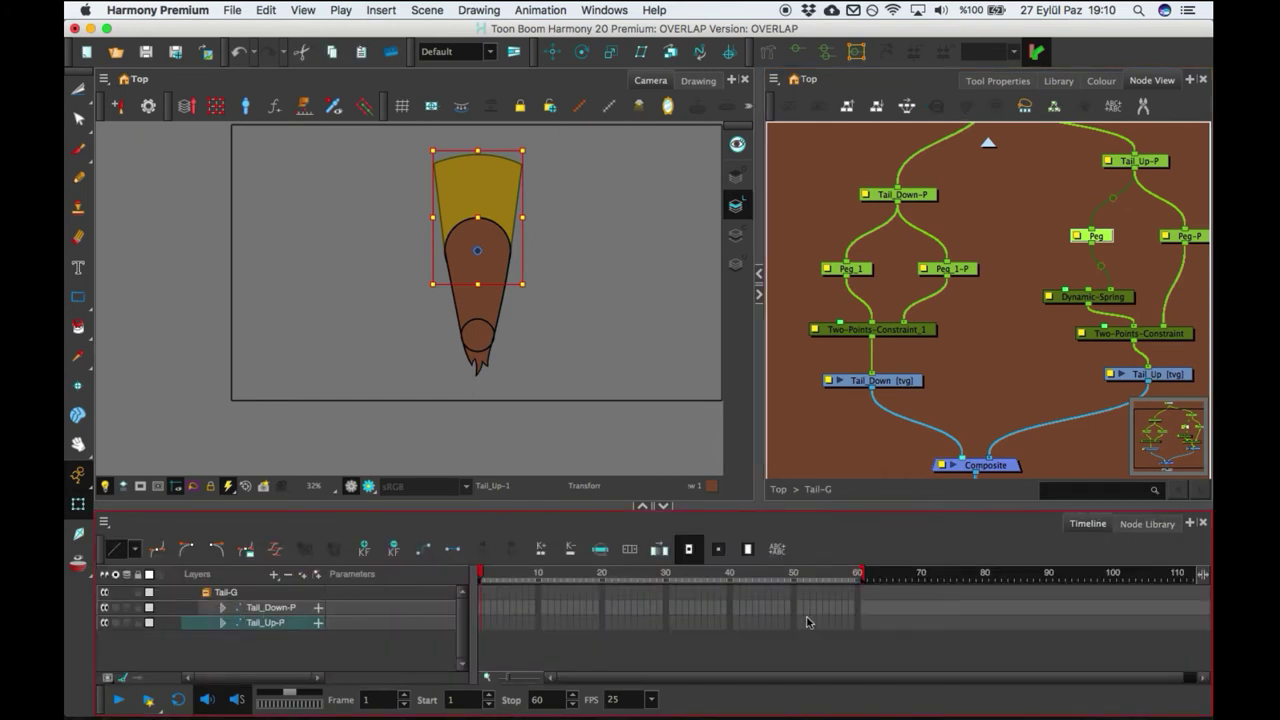
pyautogui.moveTo(857, 614); pyautogui.dragTo(847, 621)
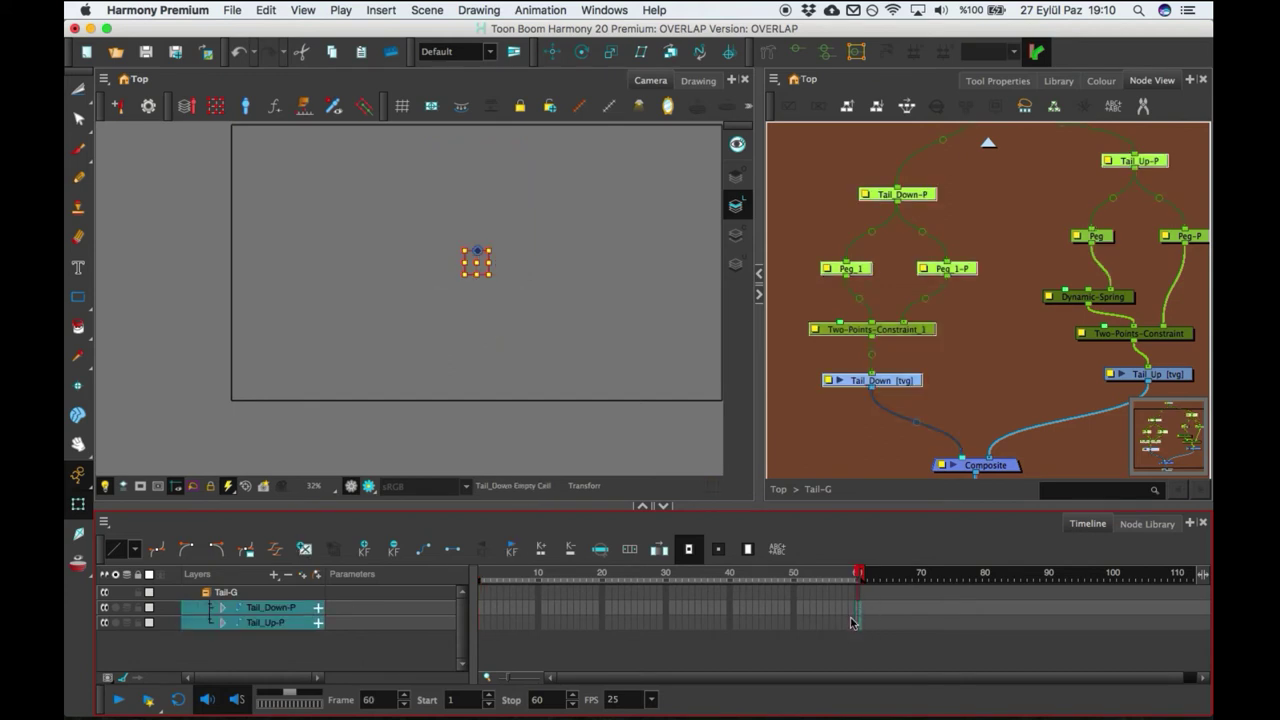
pyautogui.press('F5')
pyautogui.moveTo(518, 574); pyautogui.dragTo(451, 565)
# - Try moving the Tail_Up drawing directly in the camera view on frame 1 and undo the move
pyautogui.click(582, 195)
pyautogui.click(516, 239)
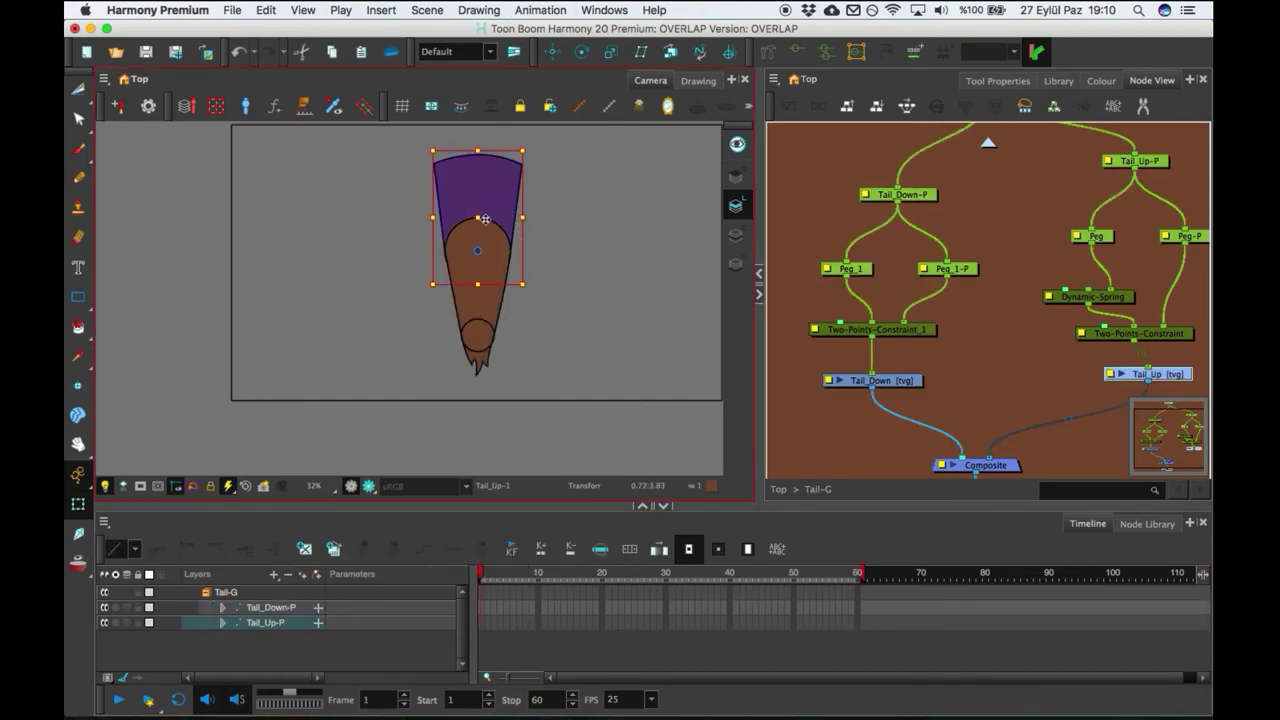
pyautogui.moveTo(483, 219); pyautogui.dragTo(524, 235)
pyautogui.hotkey('ctrl', 'z')
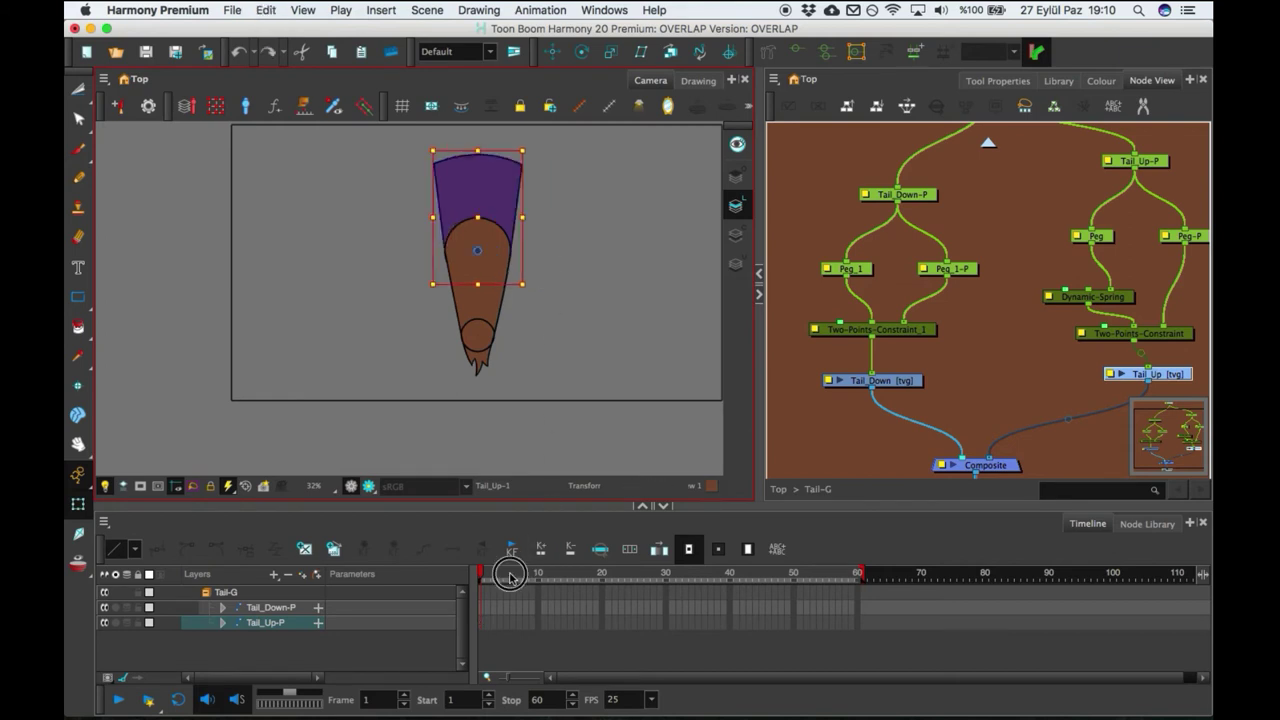
# - At frame 21, animate the Tail_Up-P peg by moving the upper tail to the right of the lower tail
pyautogui.click(606, 574)
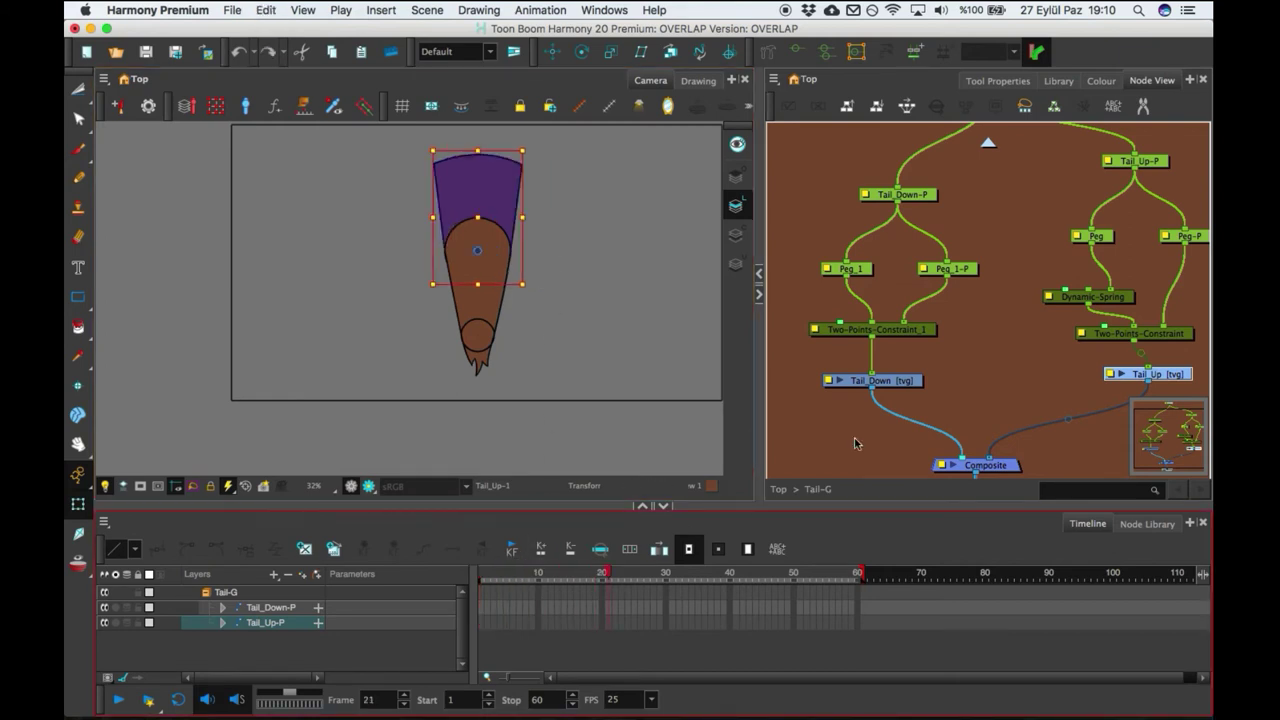
pyautogui.click(1150, 165)
pyautogui.moveTo(480, 214); pyautogui.dragTo(578, 214)
# - Scrub around frame 21 and play back the scene to examine the Dynamic Spring's effect on the upper tail
pyautogui.moveTo(610, 577)
pyautogui.mouseDown()
pyautogui.moveTo(857, 580)
pyautogui.moveTo(614, 596)
pyautogui.mouseUp()
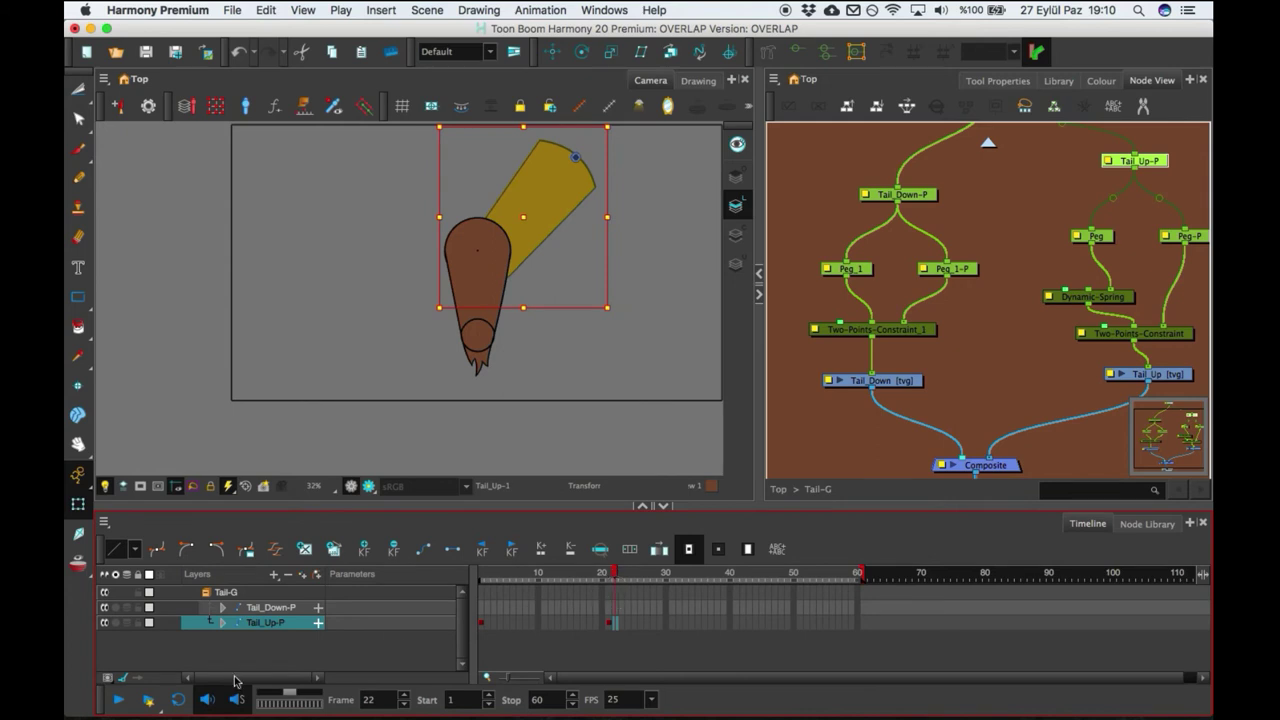
pyautogui.click(596, 584)
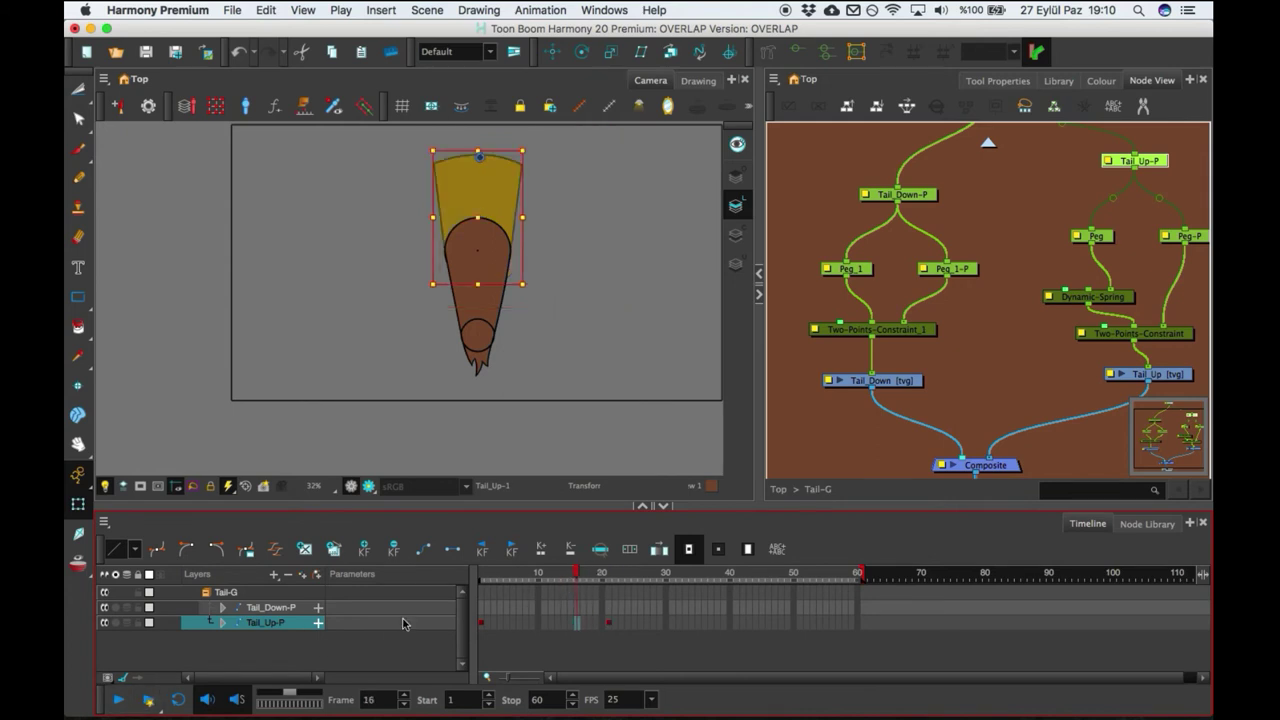
pyautogui.click(119, 700)
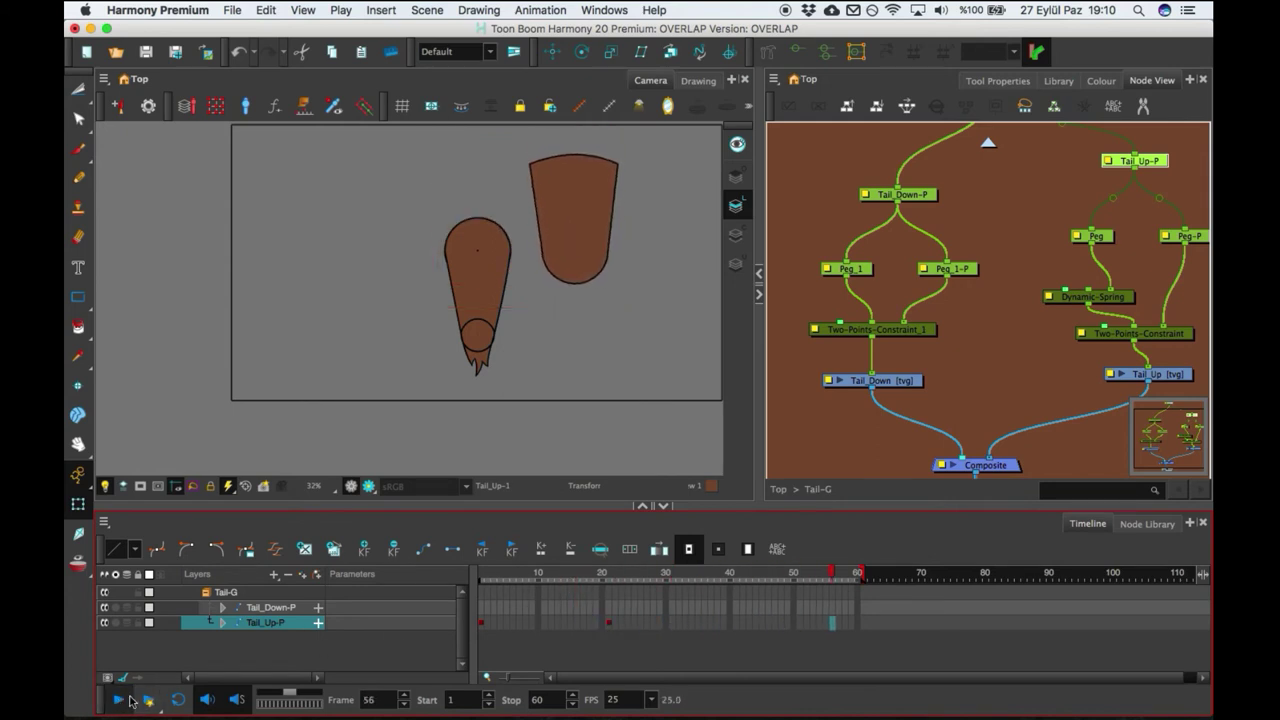
pyautogui.click(119, 700)
pyautogui.moveTo(660, 577); pyautogui.dragTo(609, 582)
pyautogui.click(123, 703)
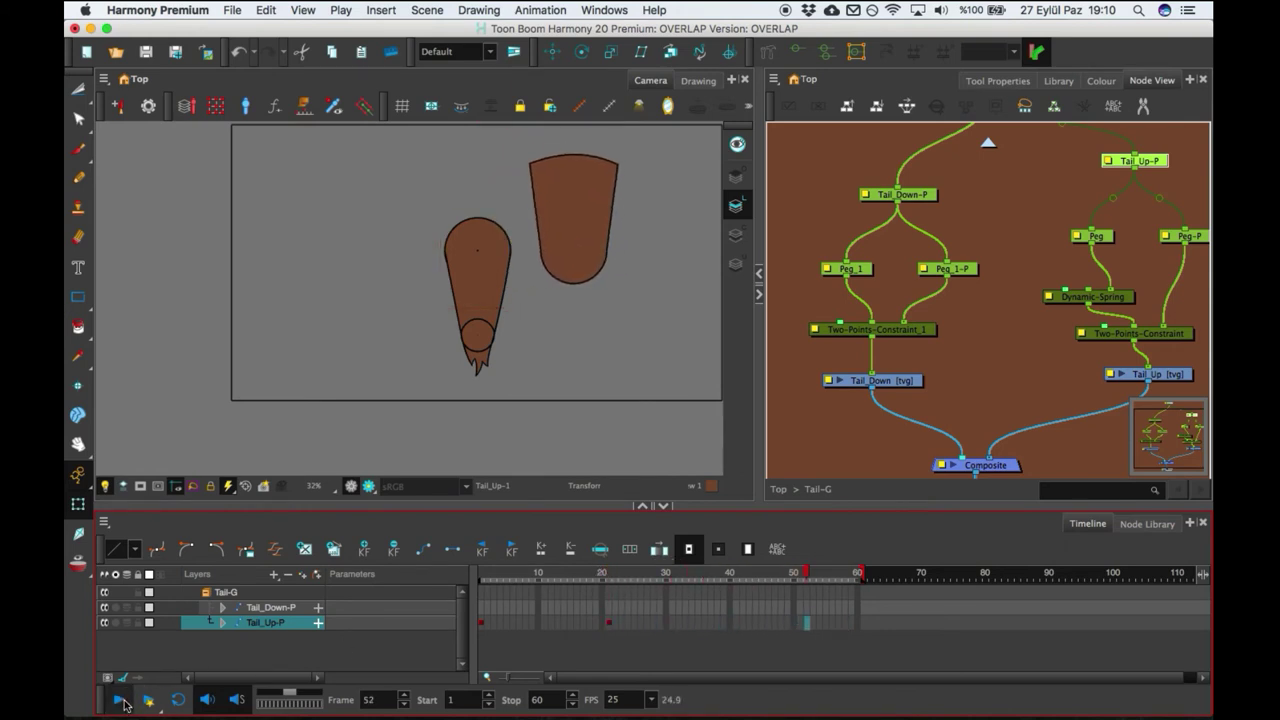
# - Undo the Tail_Up-P peg's movement animation and return to frame 1
pyautogui.press('super+z')
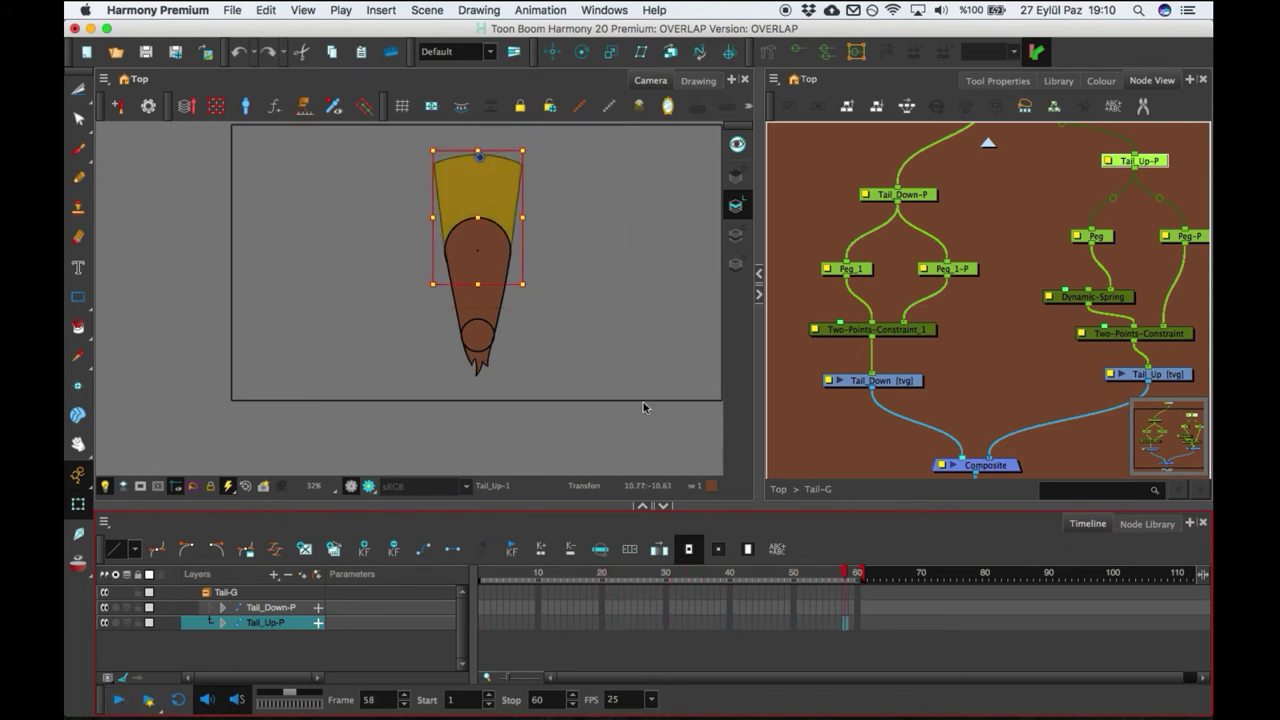
pyautogui.click(489, 574)
pyautogui.click(596, 283)
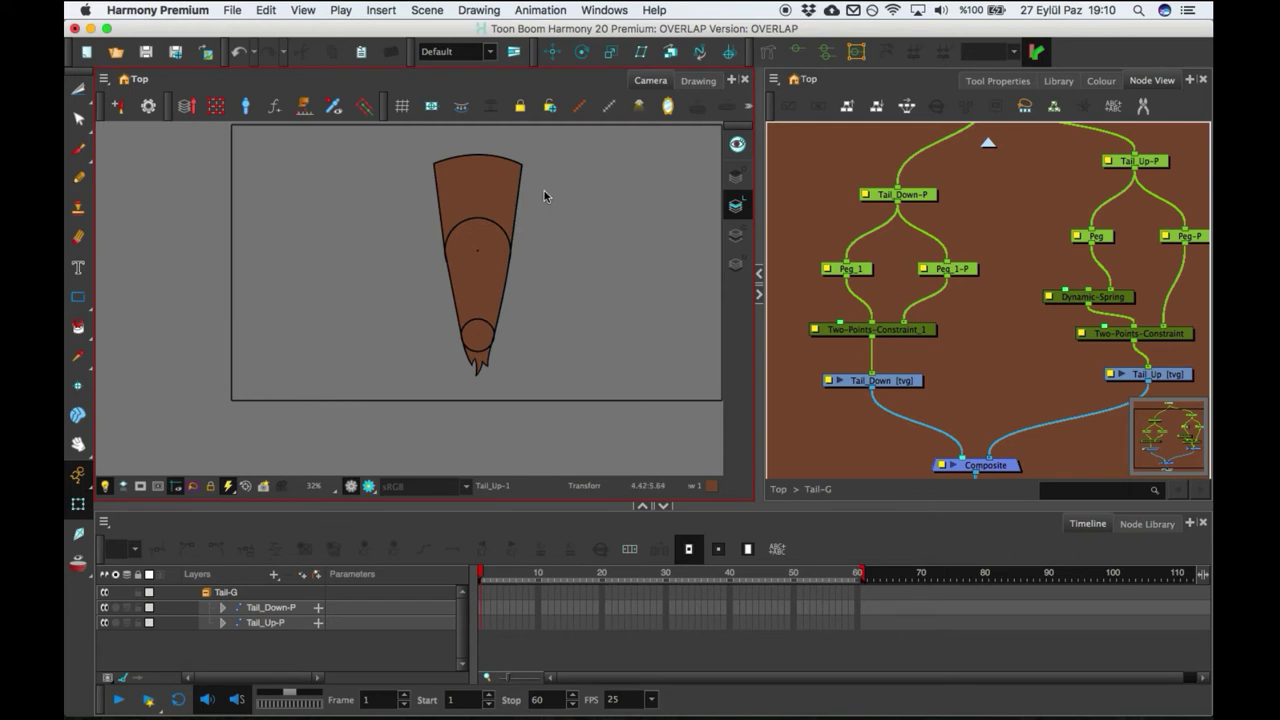
pyautogui.scroll(3, 524, 253)
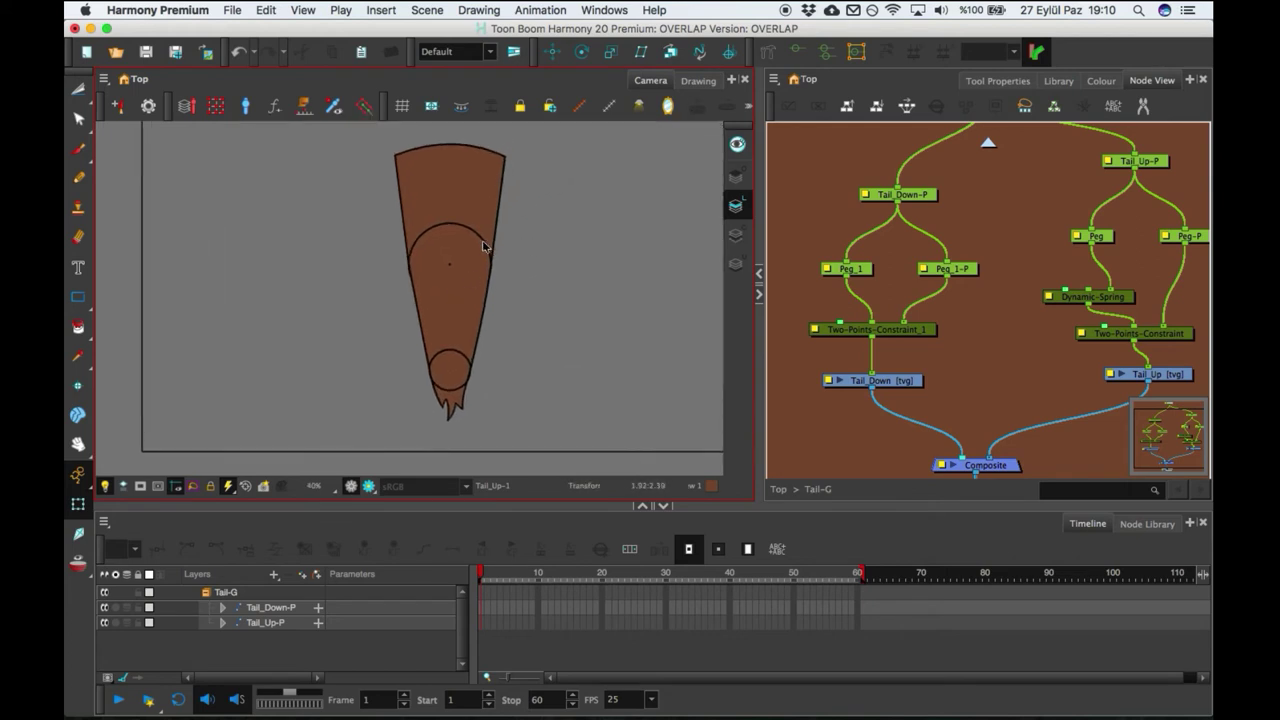
pyautogui.click(453, 286)
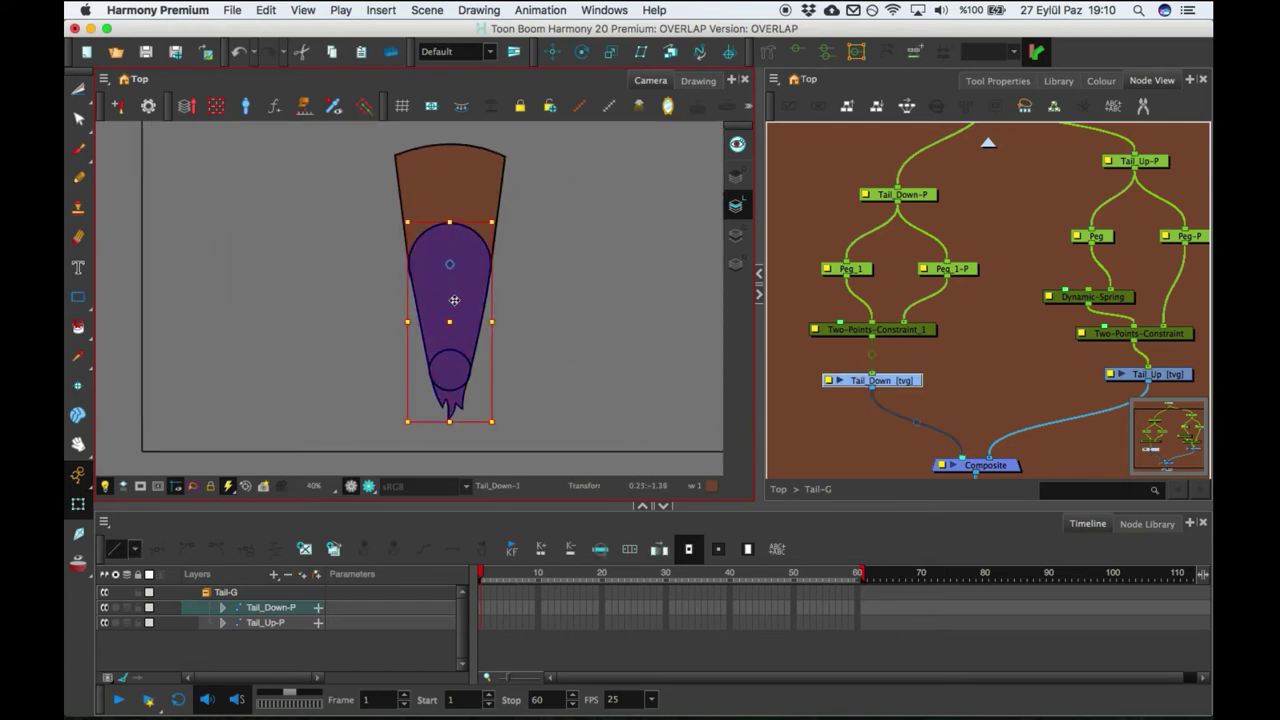
pyautogui.click(486, 196)
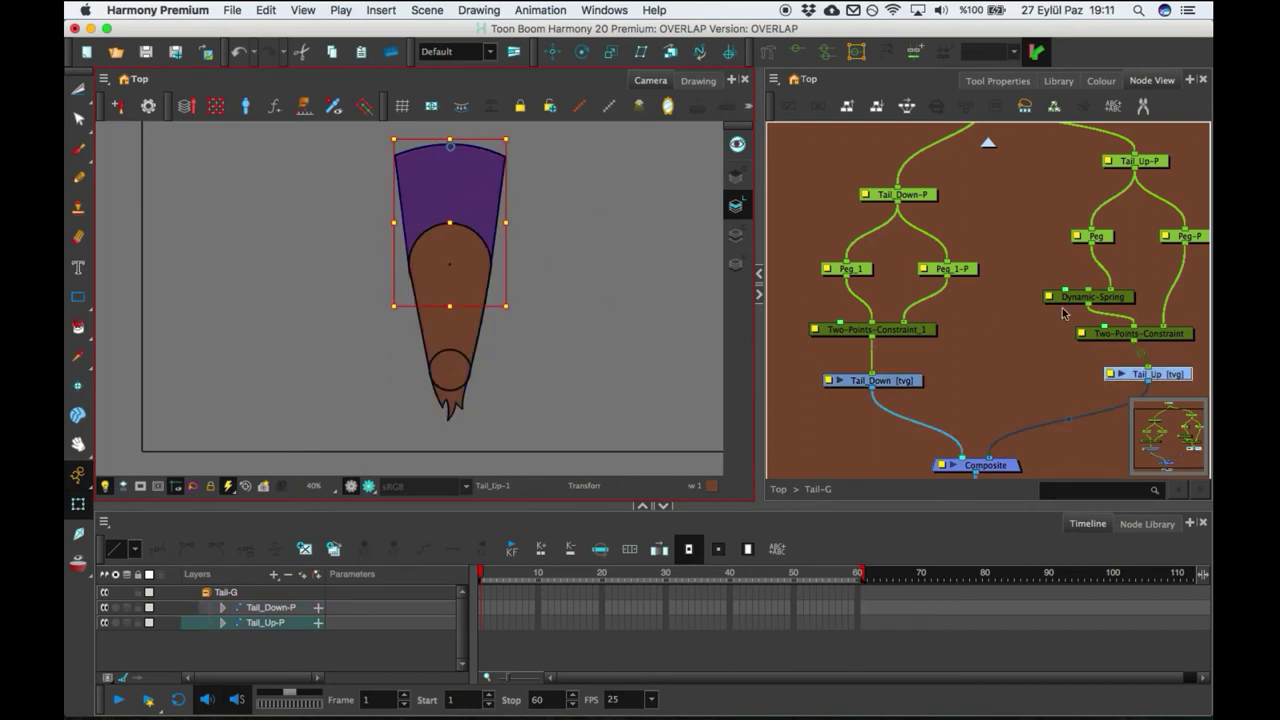
pyautogui.click(1006, 320)
# - Move the upper tail's rig nodes upward and connect Tail_Down-P beneath the output of the upper tail's Two-Points-Constraint
pyautogui.click(1097, 300)
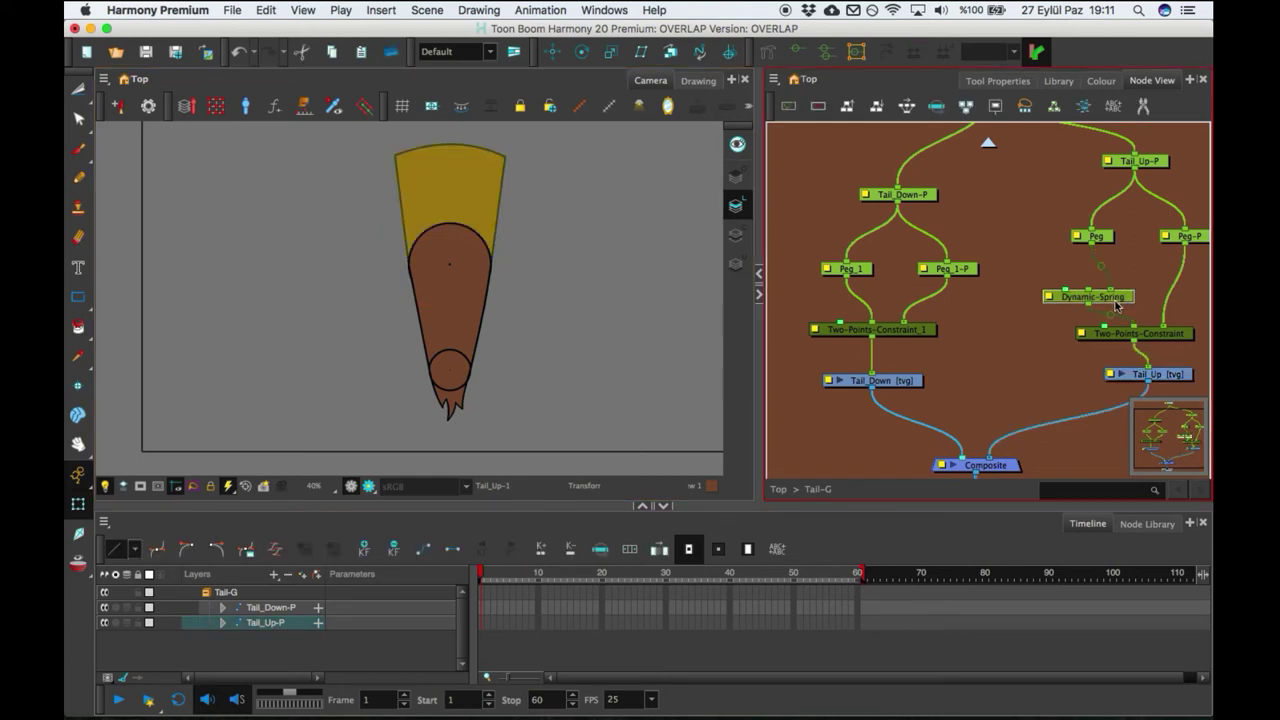
pyautogui.moveTo(1110, 303); pyautogui.dragTo(1087, 325)
pyautogui.scroll(-1, 1098, 281)
pyautogui.moveTo(1073, 260); pyautogui.dragTo(1051, 288)
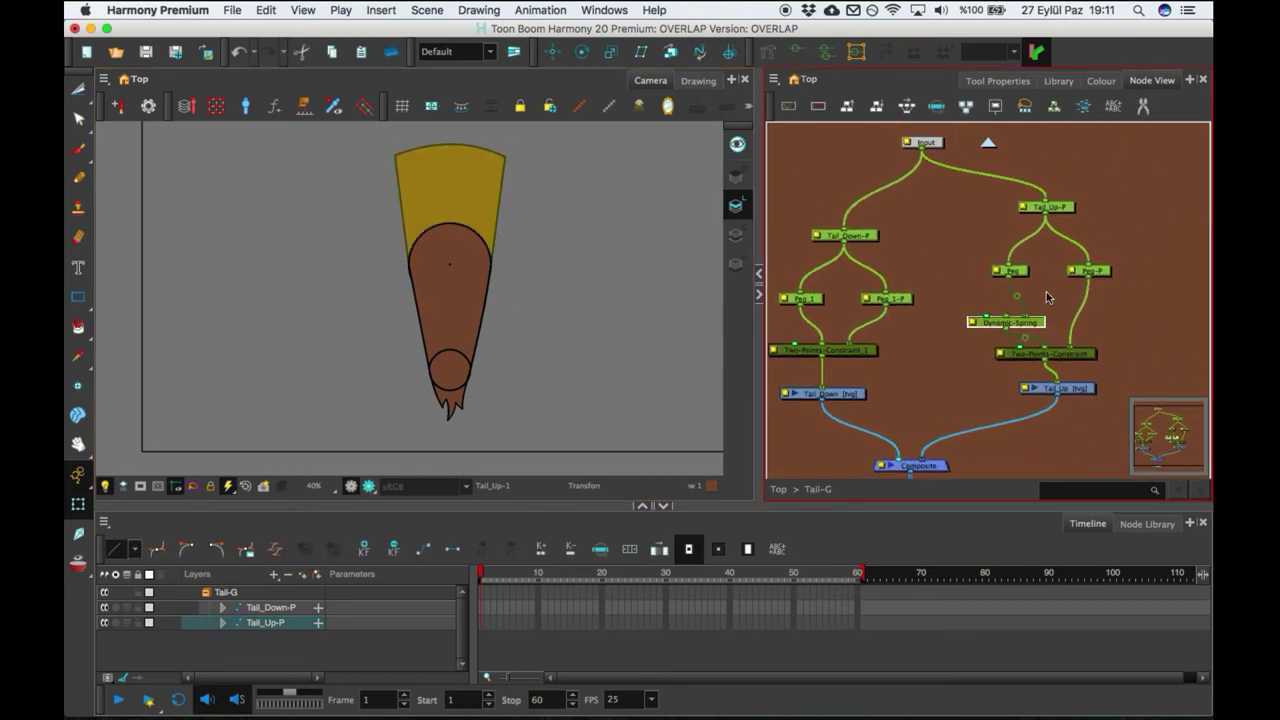
pyautogui.moveTo(1072, 213)
pyautogui.mouseDown()
pyautogui.moveTo(1070, 238)
pyautogui.moveTo(1093, 219)
pyautogui.moveTo(992, 284)
pyautogui.moveTo(1023, 298)
pyautogui.mouseUp()
pyautogui.click(1024, 353)
pyautogui.moveTo(1064, 355)
pyautogui.mouseDown()
pyautogui.moveTo(1060, 257)
pyautogui.moveTo(1014, 274)
pyautogui.moveTo(925, 234)
pyautogui.moveTo(852, 232)
pyautogui.moveTo(866, 257)
pyautogui.mouseUp()
pyautogui.click(1070, 262)
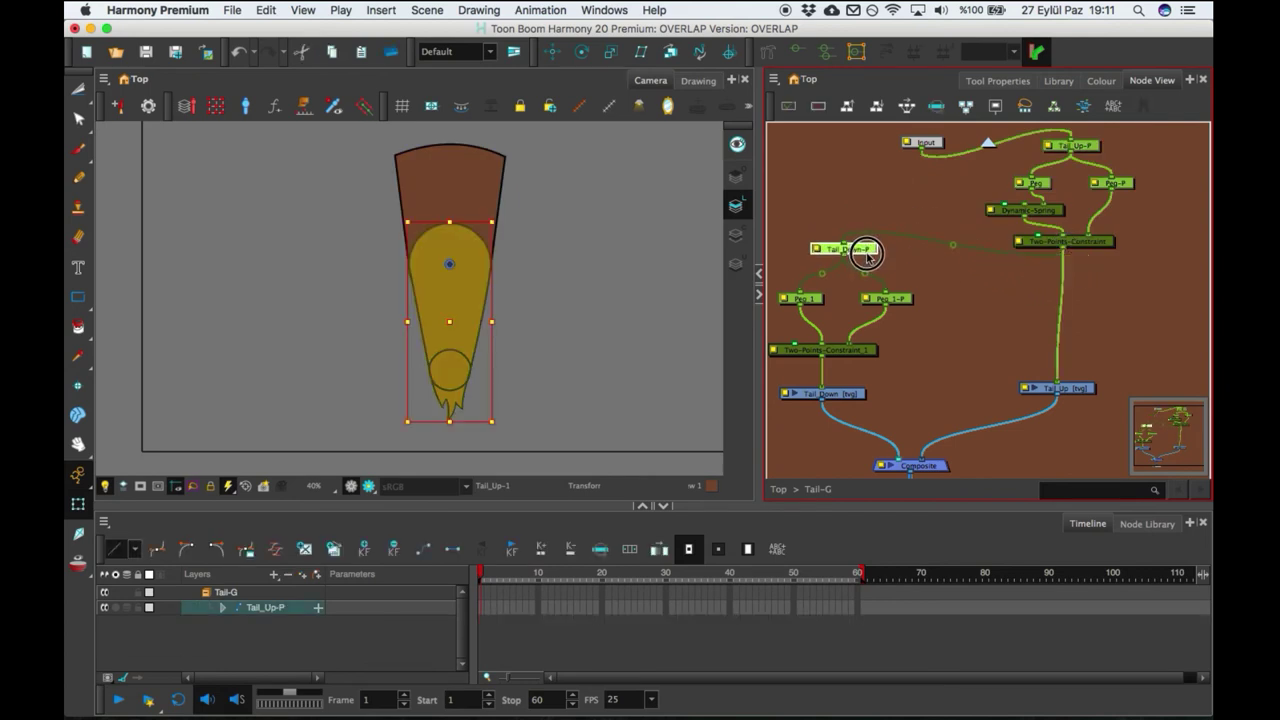
pyautogui.moveTo(899, 288)
pyautogui.mouseDown()
pyautogui.moveTo(802, 306)
pyautogui.moveTo(819, 288)
pyautogui.moveTo(890, 296)
pyautogui.mouseUp()
pyautogui.click(896, 309)
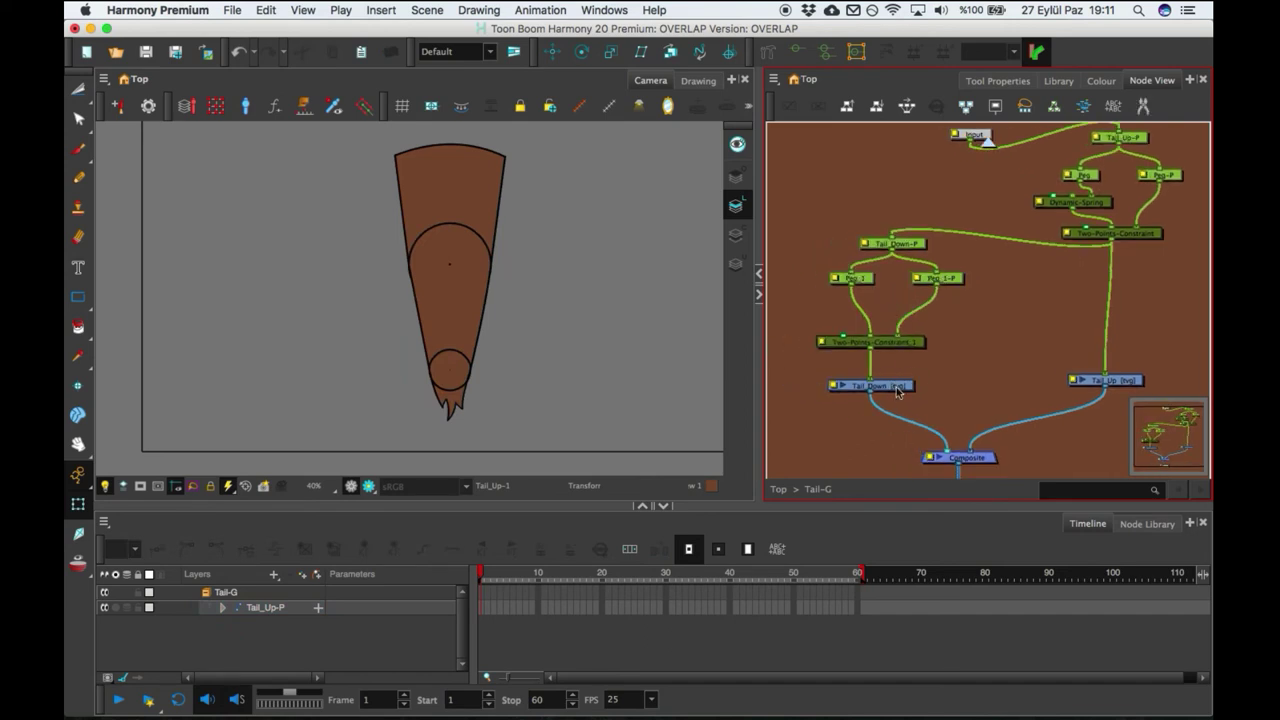
# - Move Two-Points-Constraint_1 and the Tail_Down drawing node lower to make room beneath Peg_1
pyautogui.moveTo(931, 390)
pyautogui.mouseDown()
pyautogui.moveTo(889, 338)
pyautogui.moveTo(922, 370)
pyautogui.mouseUp()
pyautogui.click(933, 362)
pyautogui.click(882, 318)
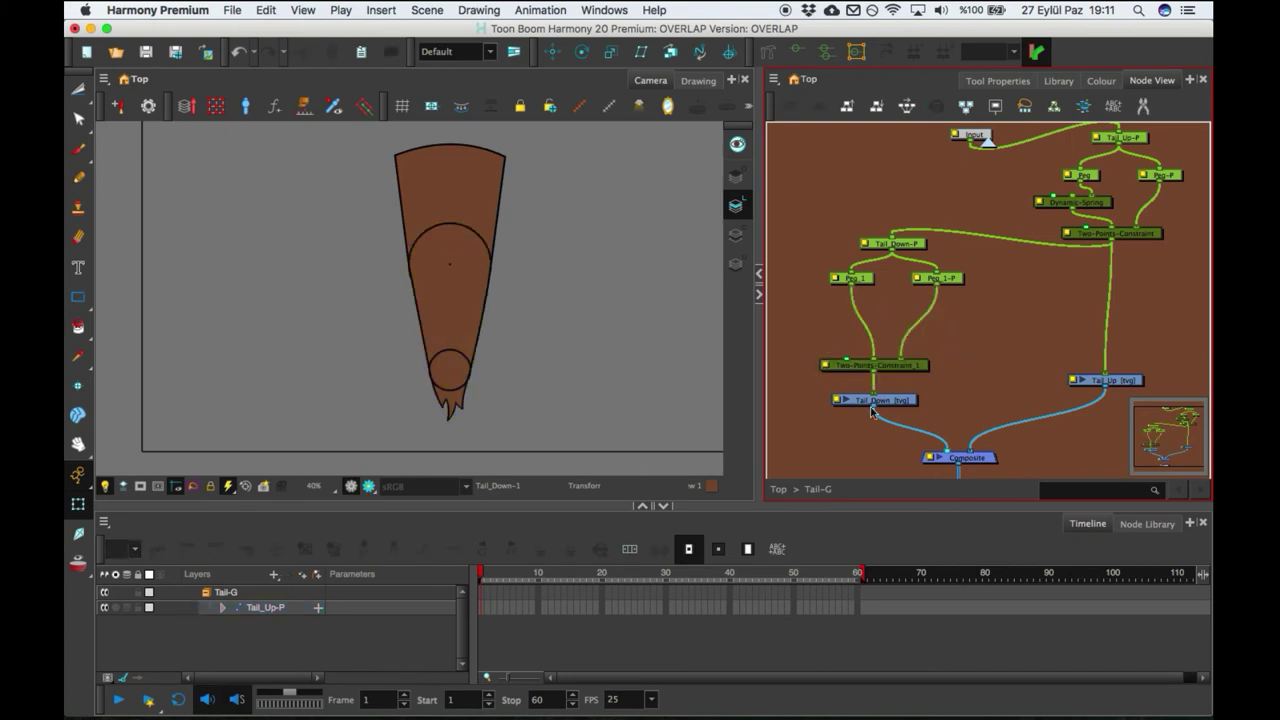
# - Duplicate the Dynamic-Spring node with Paste Special defaults and insert the copy between Peg_1 and Two-Points-Constraint_1
pyautogui.click(1097, 206)
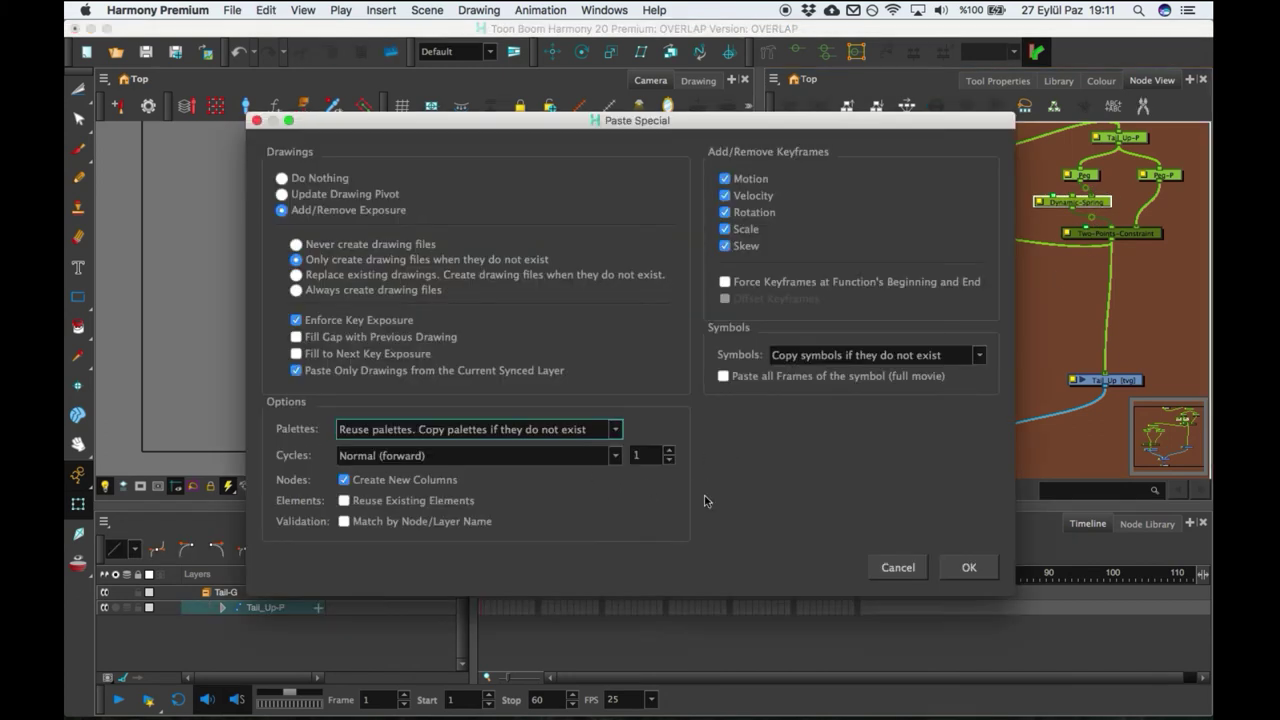
pyautogui.click(970, 570)
pyautogui.moveTo(1041, 342)
pyautogui.mouseDown()
pyautogui.moveTo(905, 340)
pyautogui.moveTo(878, 322)
pyautogui.mouseUp()
pyautogui.click(868, 280)
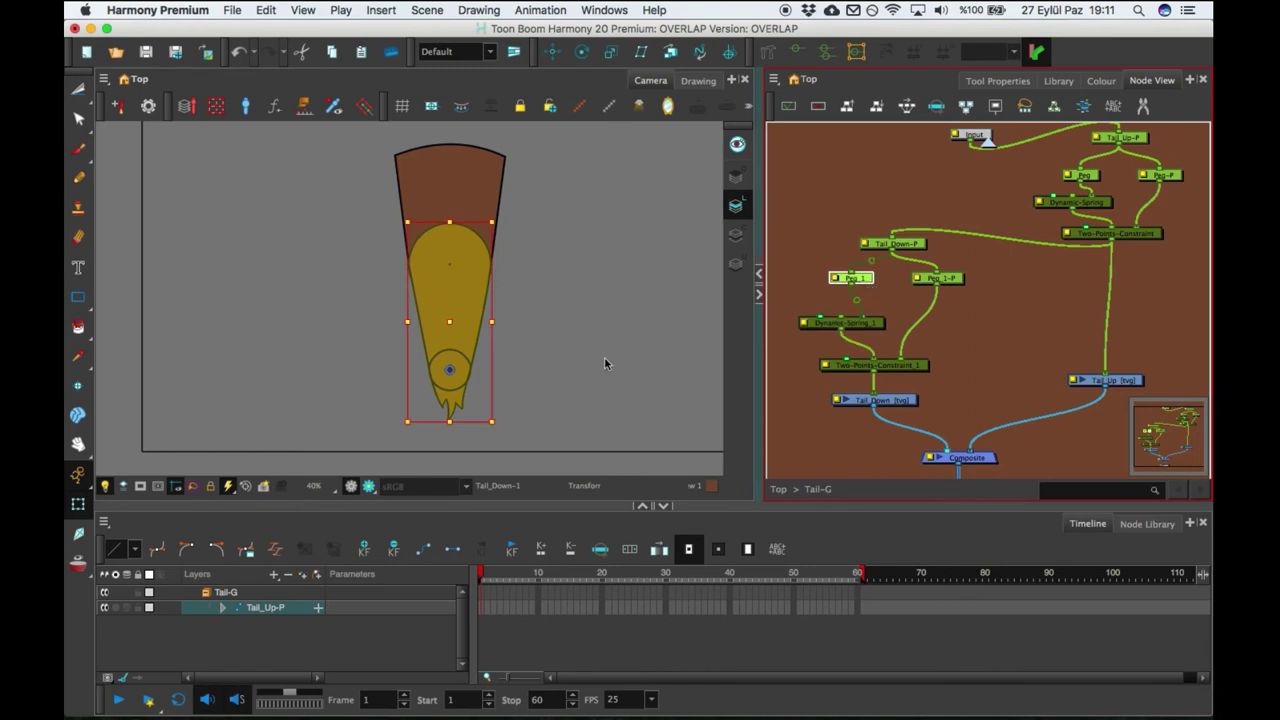
pyautogui.moveTo(871, 322); pyautogui.dragTo(872, 329)
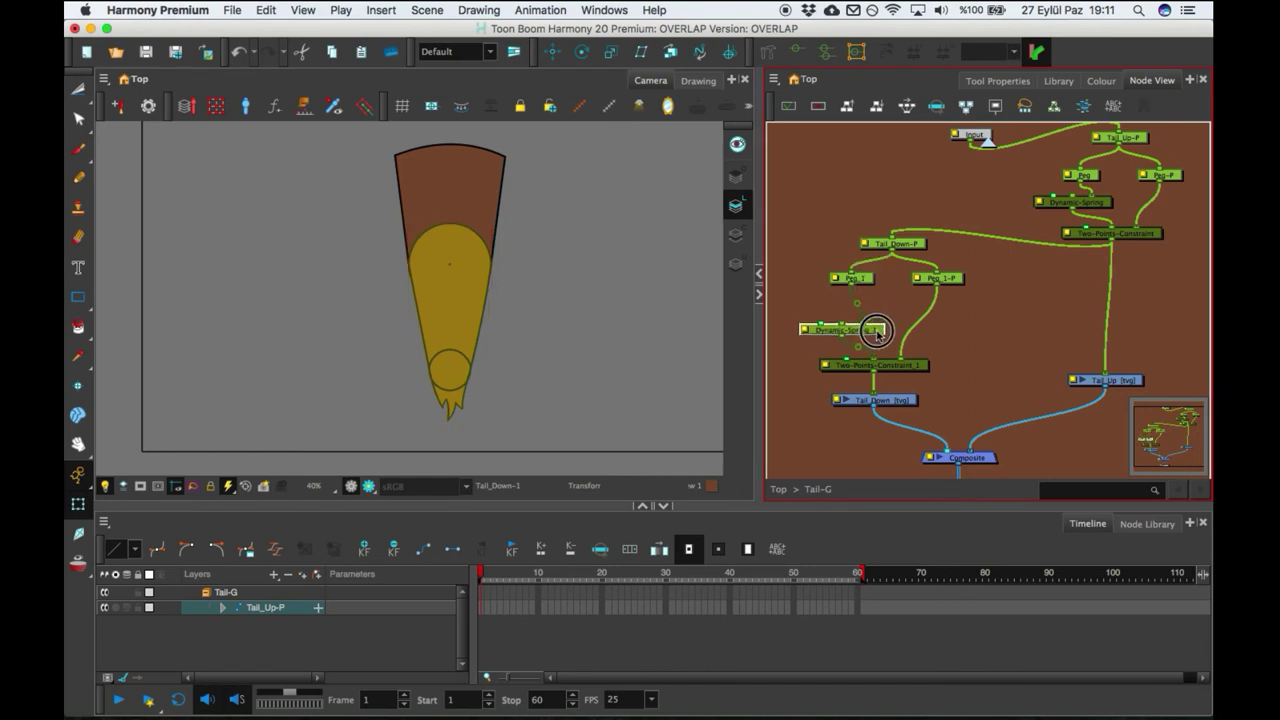
pyautogui.moveTo(868, 281); pyautogui.dragTo(871, 282)
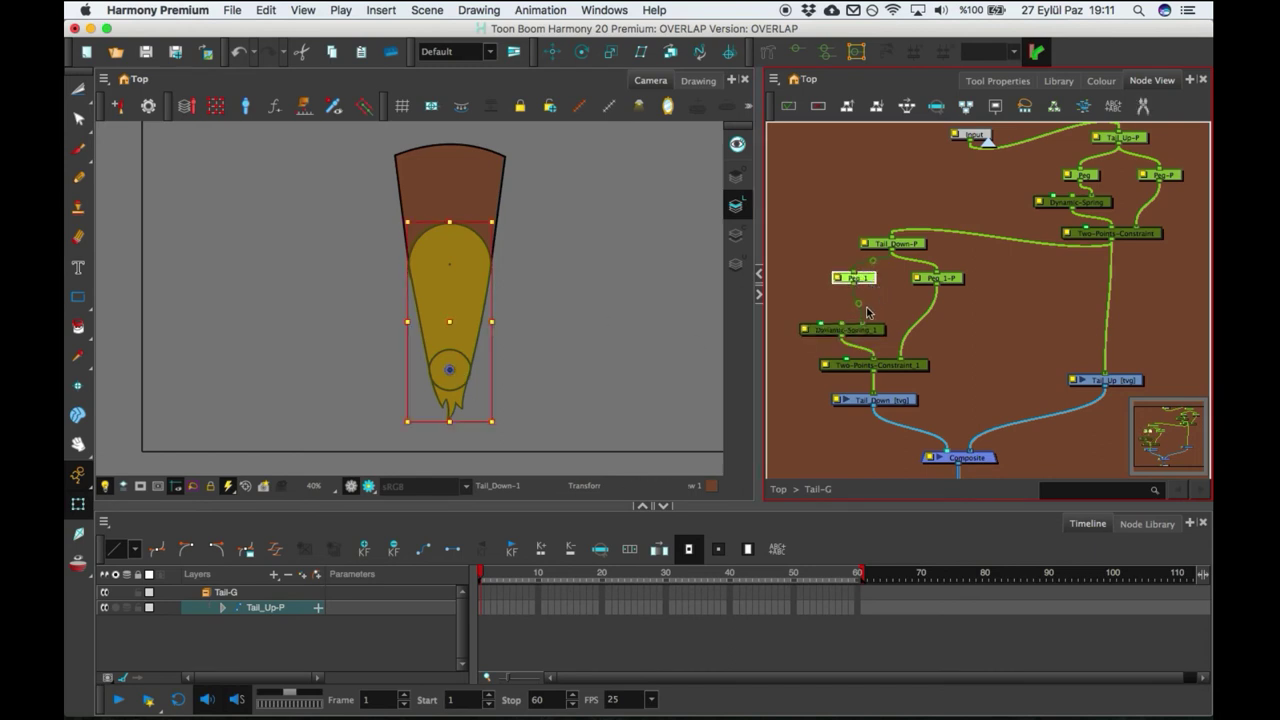
pyautogui.click(875, 327)
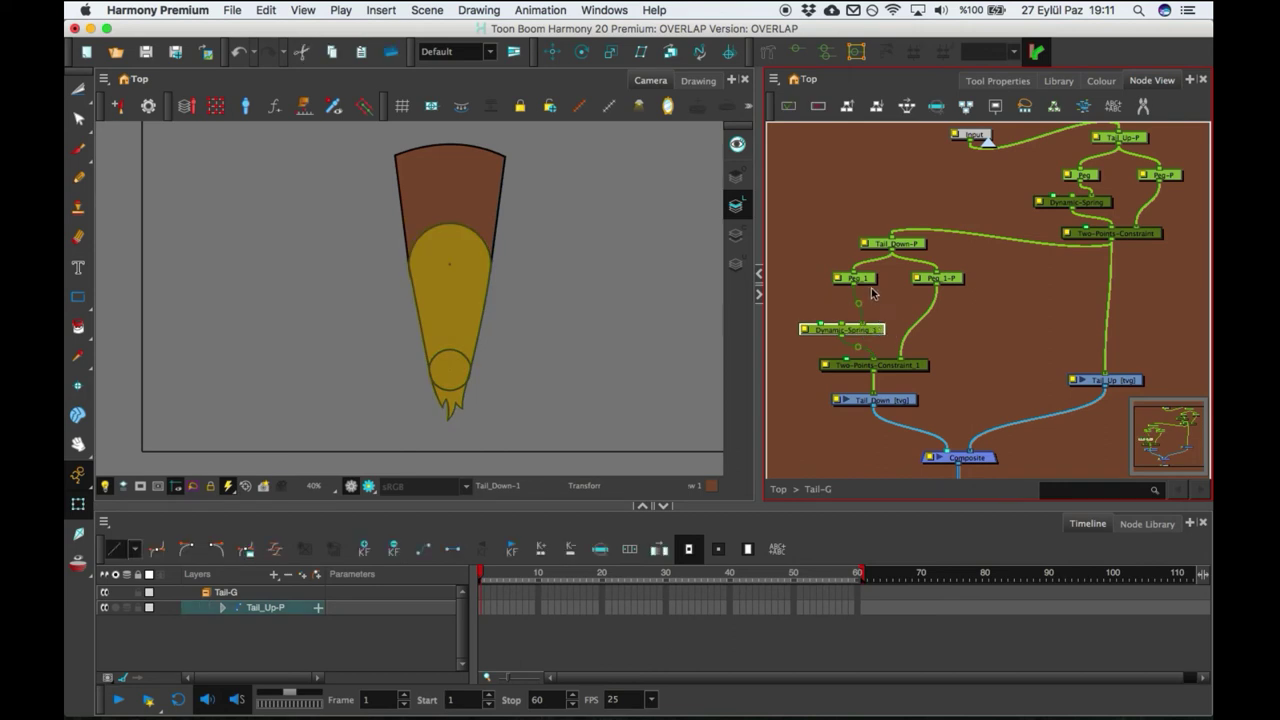
pyautogui.click(884, 304)
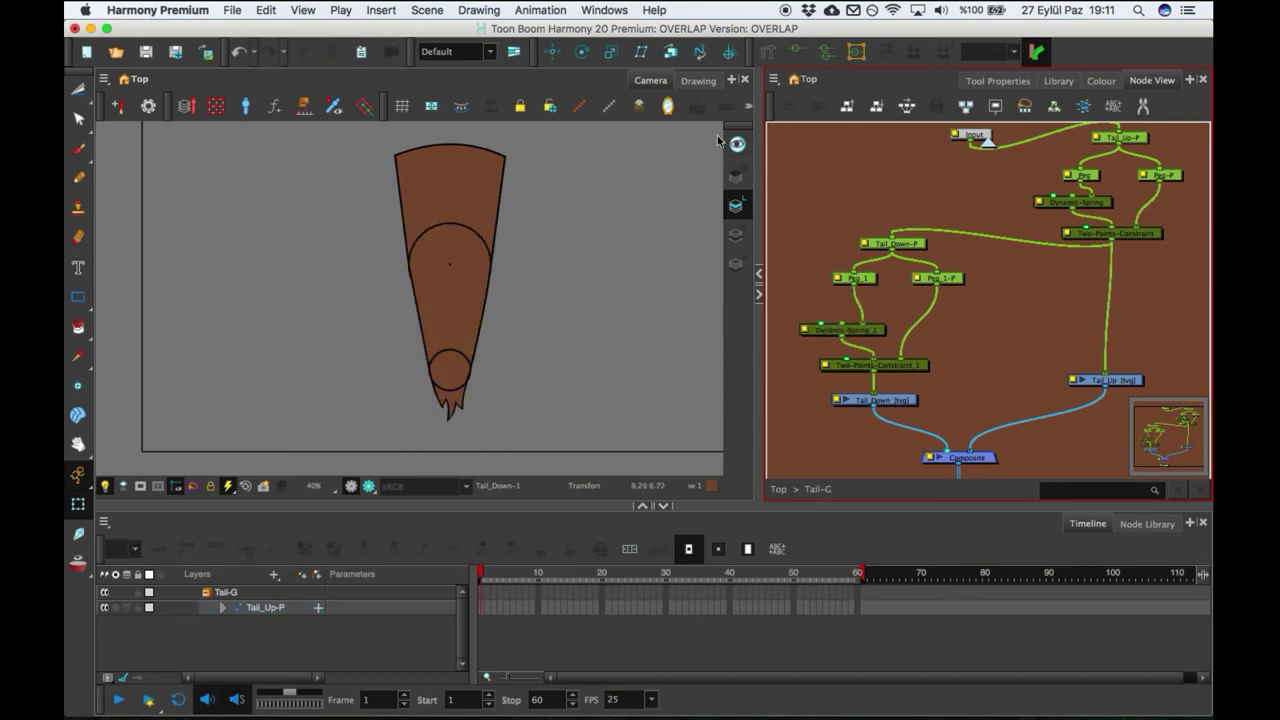
# - Try moving the tail to the right with the Tail_Up-P peg, first on frame 1 and again on frame 30
pyautogui.click(1141, 138)
pyautogui.moveTo(458, 278); pyautogui.dragTo(507, 272)
pyautogui.press('super+z')
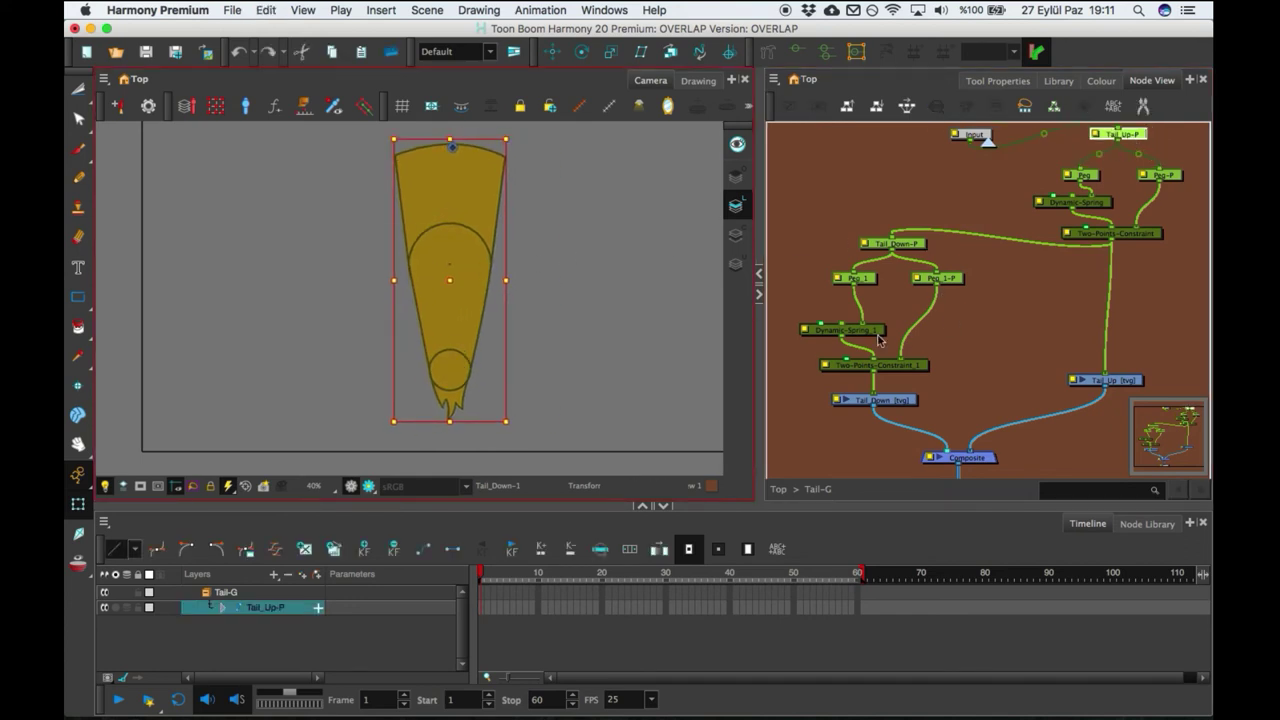
pyautogui.click(662, 573)
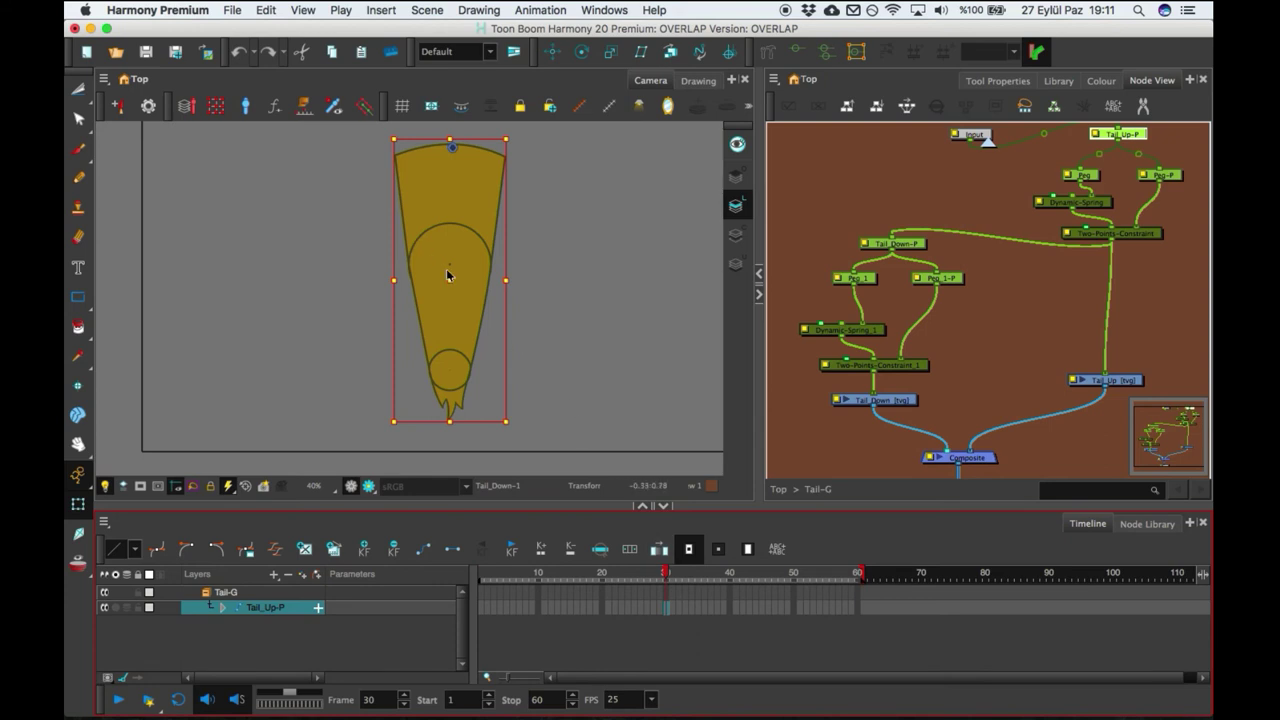
pyautogui.moveTo(450, 275); pyautogui.dragTo(527, 280)
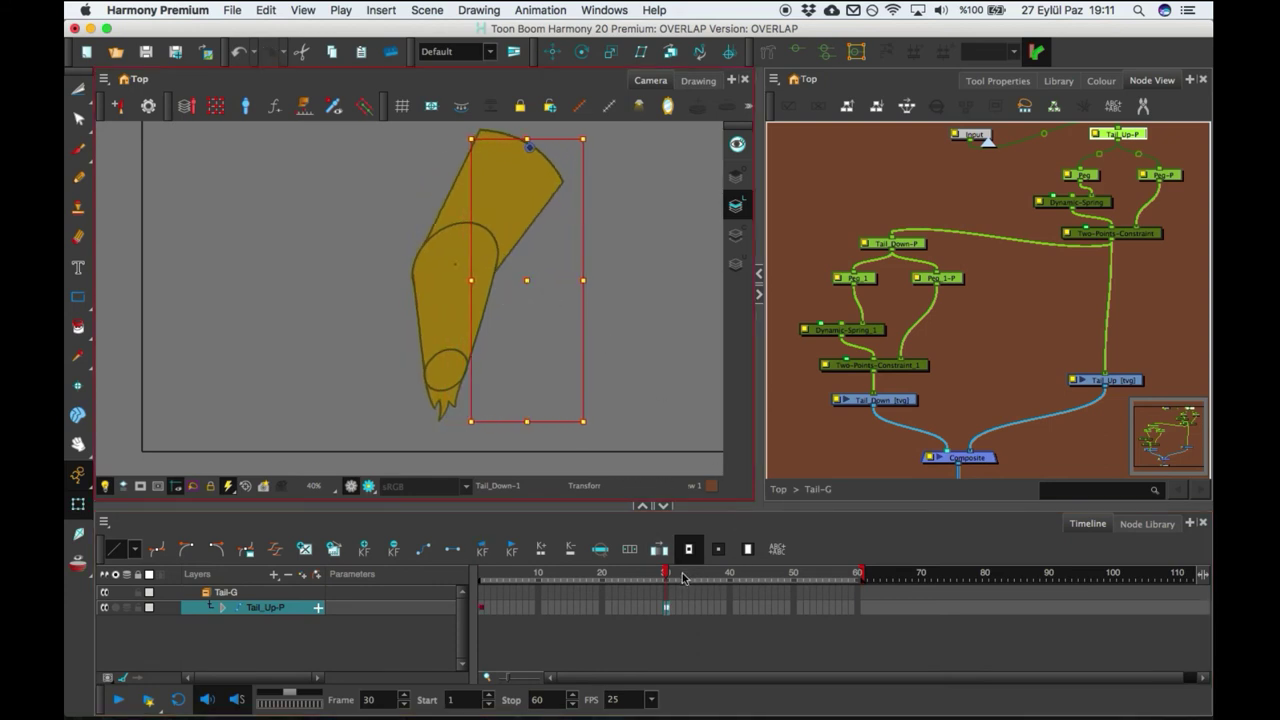
pyautogui.moveTo(683, 578); pyautogui.dragTo(862, 578)
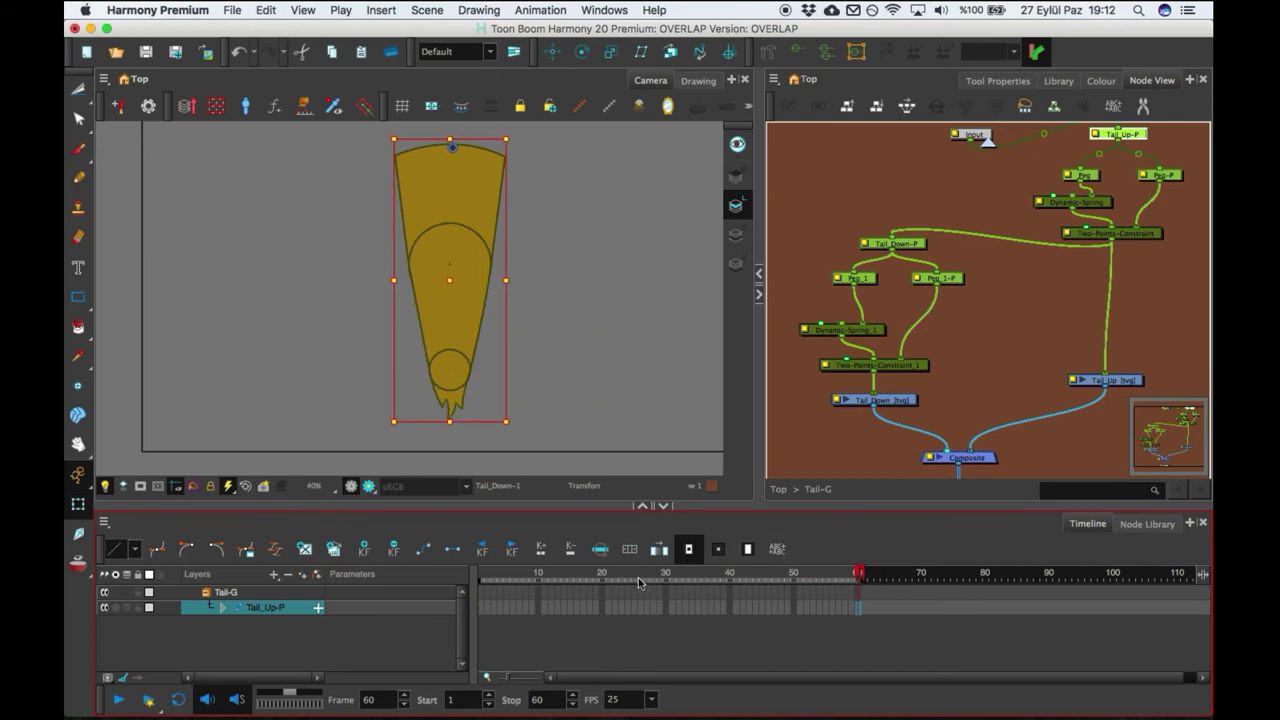
# - At frame 10, animate the Tail_Up-P peg by moving the whole tail to the right
pyautogui.moveTo(592, 577); pyautogui.dragTo(530, 562)
pyautogui.moveTo(447, 283)
pyautogui.mouseDown()
pyautogui.moveTo(486, 286)
pyautogui.moveTo(527, 370)
pyautogui.mouseUp()
pyautogui.moveTo(545, 575); pyautogui.dragTo(856, 572)
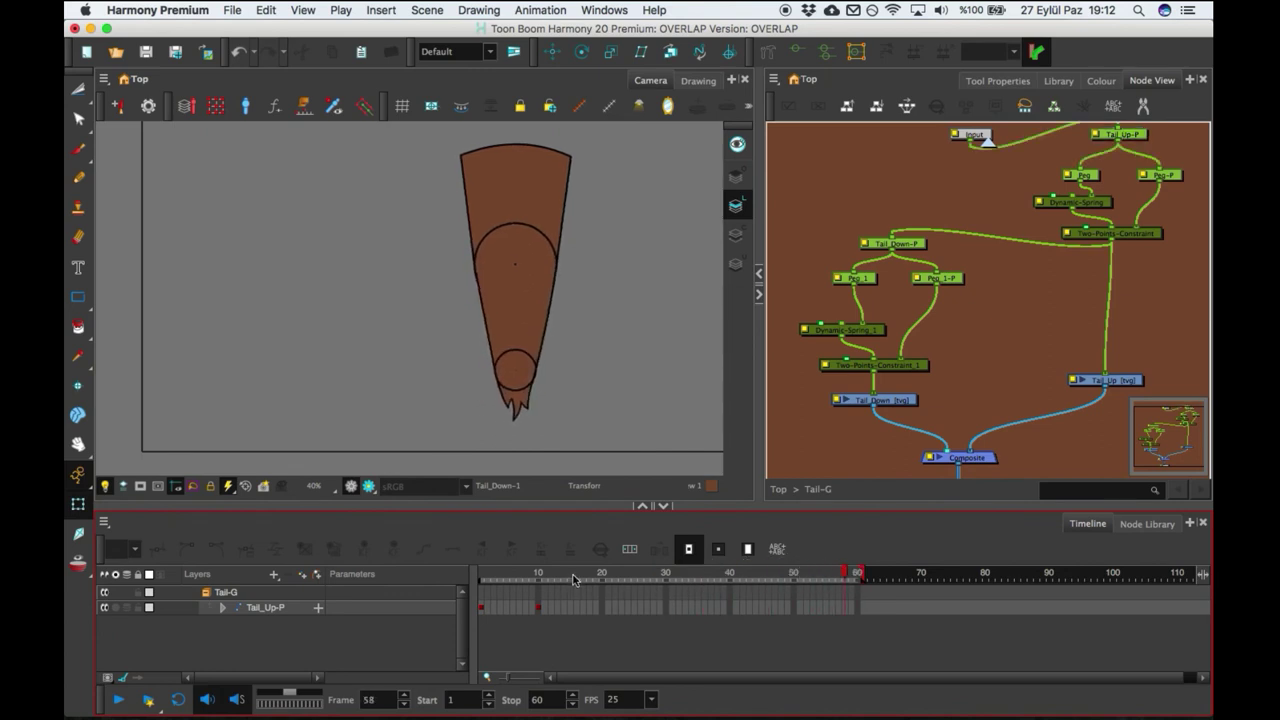
# - Play back the scene from frame 1 to examine the overlapping motion of both tail parts
pyautogui.click(484, 572)
pyautogui.click(120, 700)
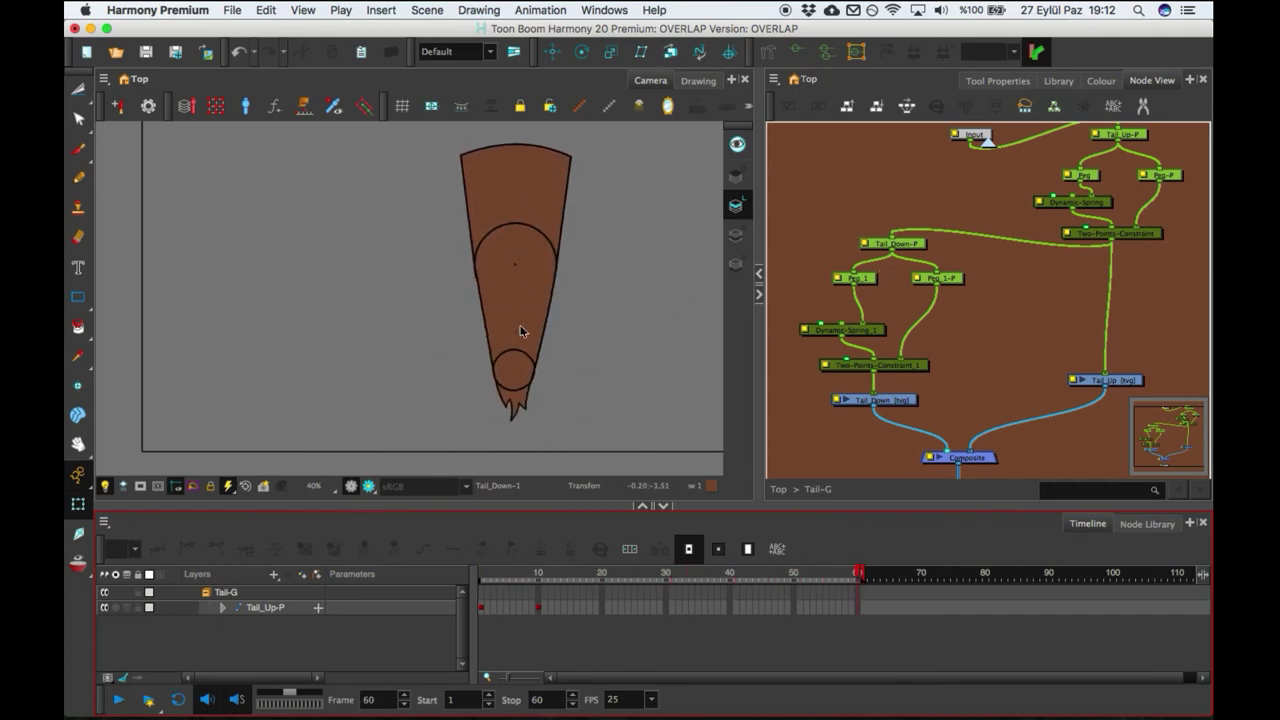
pyautogui.moveTo(613, 299); pyautogui.dragTo(574, 288)
pyautogui.press('1')
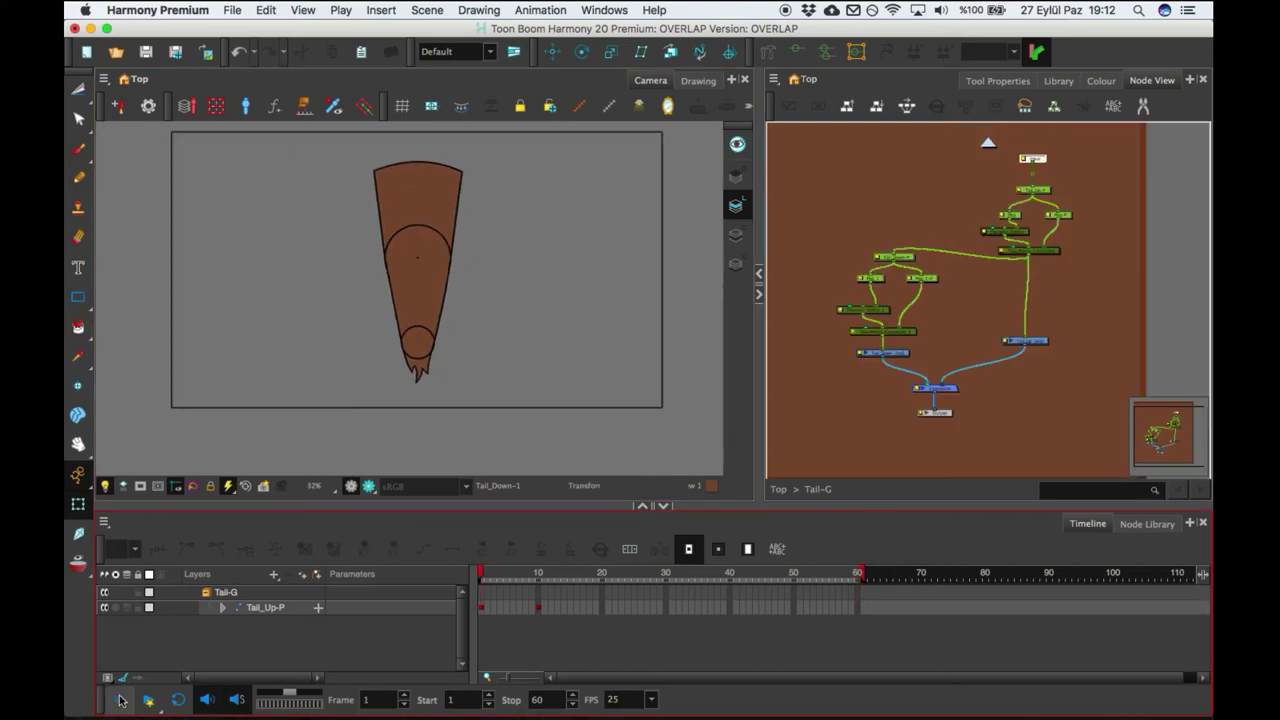
pyautogui.click(120, 701)
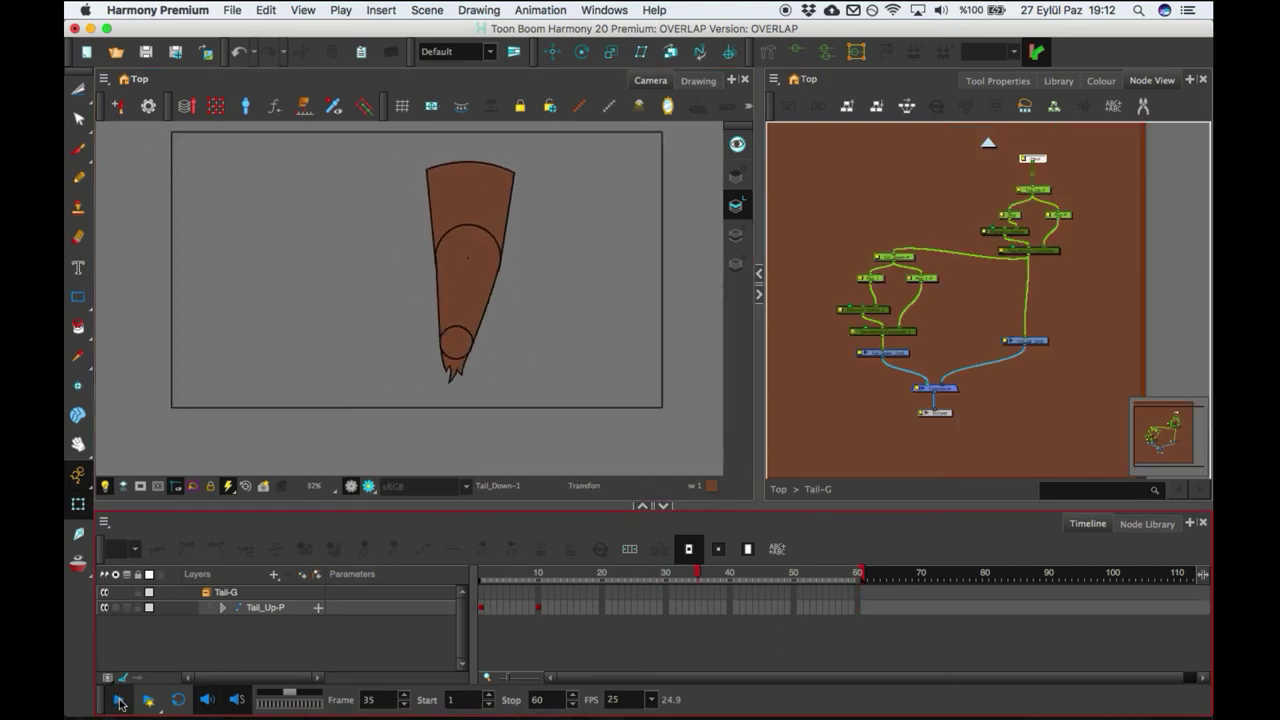
pyautogui.click(122, 703)
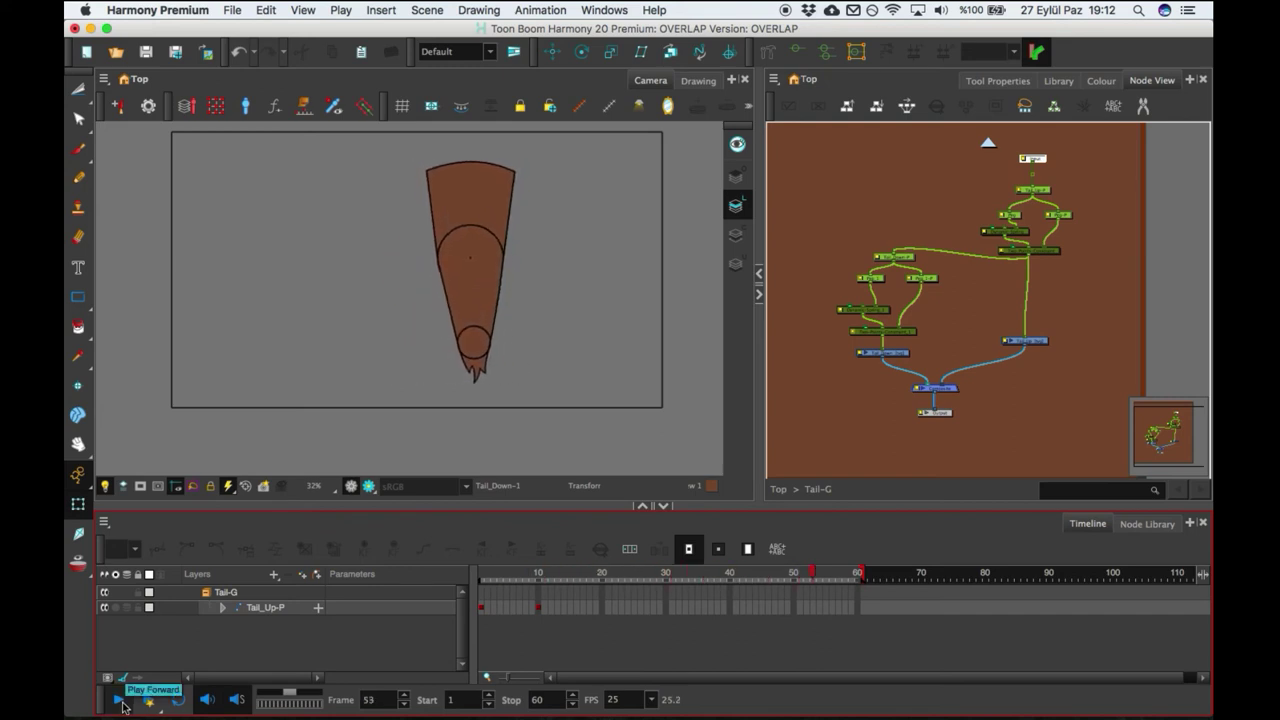
# - Examine the upper tail's Dynamic-Spring, Peg, Tail_Up-P and Two-Points-Constraint nodes and how they are connected
pyautogui.click(833, 193)
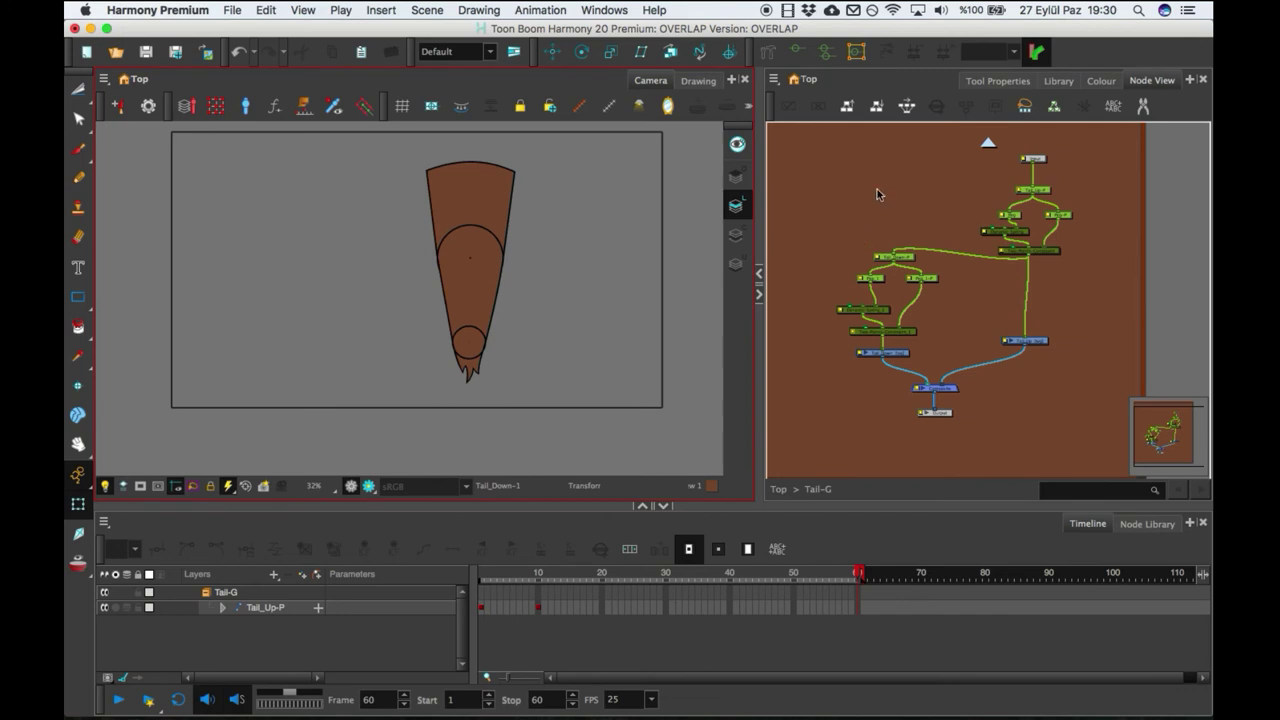
pyautogui.click(877, 194)
pyautogui.scroll(1, 541, 289)
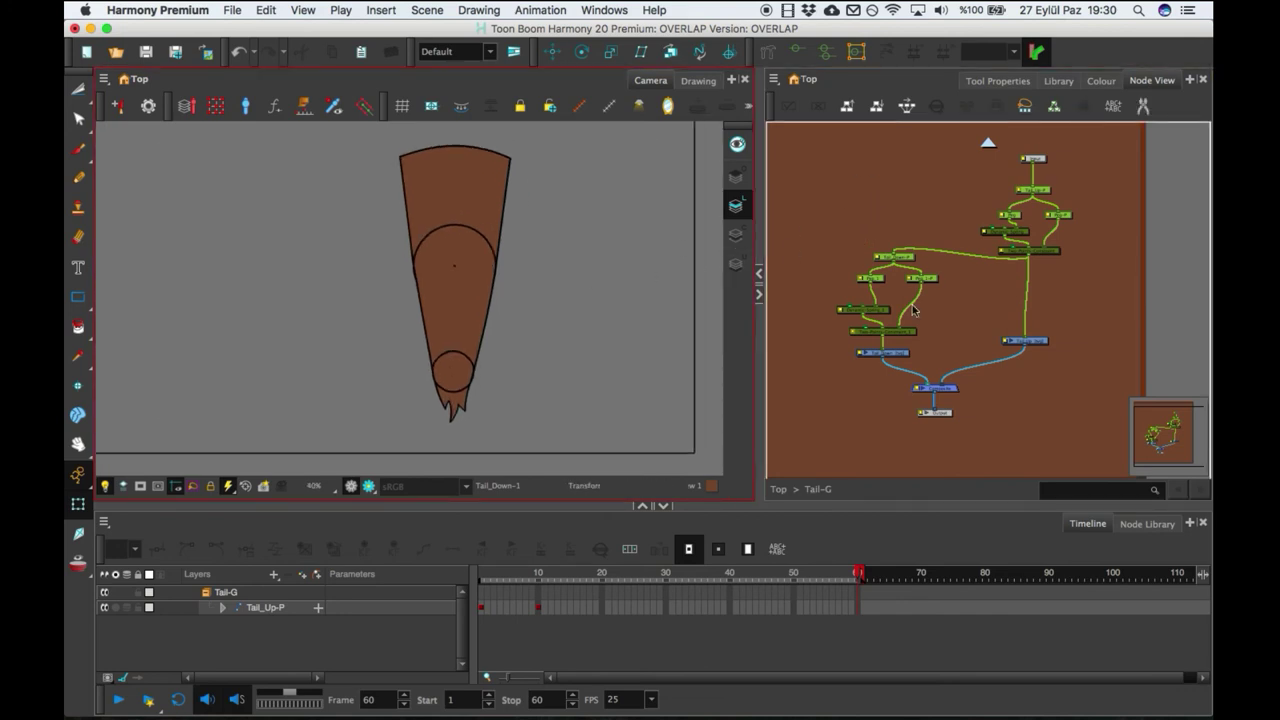
pyautogui.scroll(5, 900, 280)
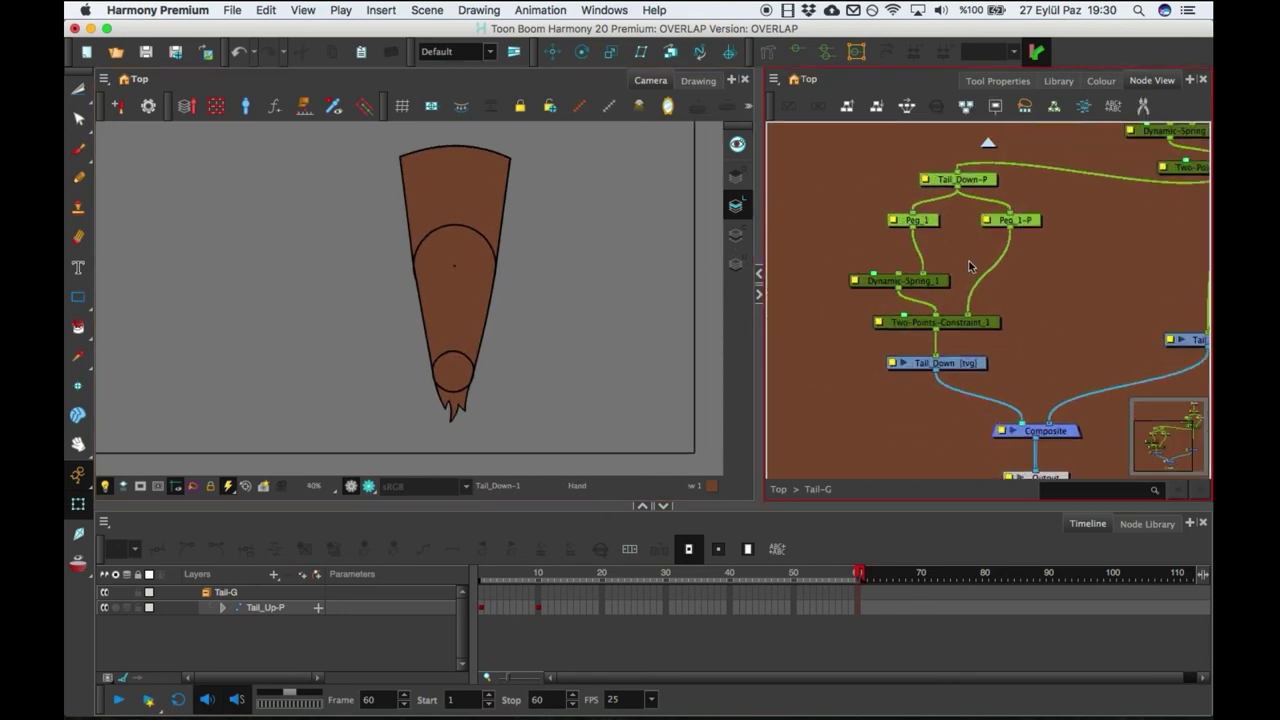
pyautogui.scroll(1, 969, 264)
pyautogui.moveTo(938, 272)
pyautogui.mouseDown()
pyautogui.moveTo(966, 276)
pyautogui.moveTo(937, 286)
pyautogui.mouseUp()
pyautogui.moveTo(1115, 258); pyautogui.dragTo(1036, 306)
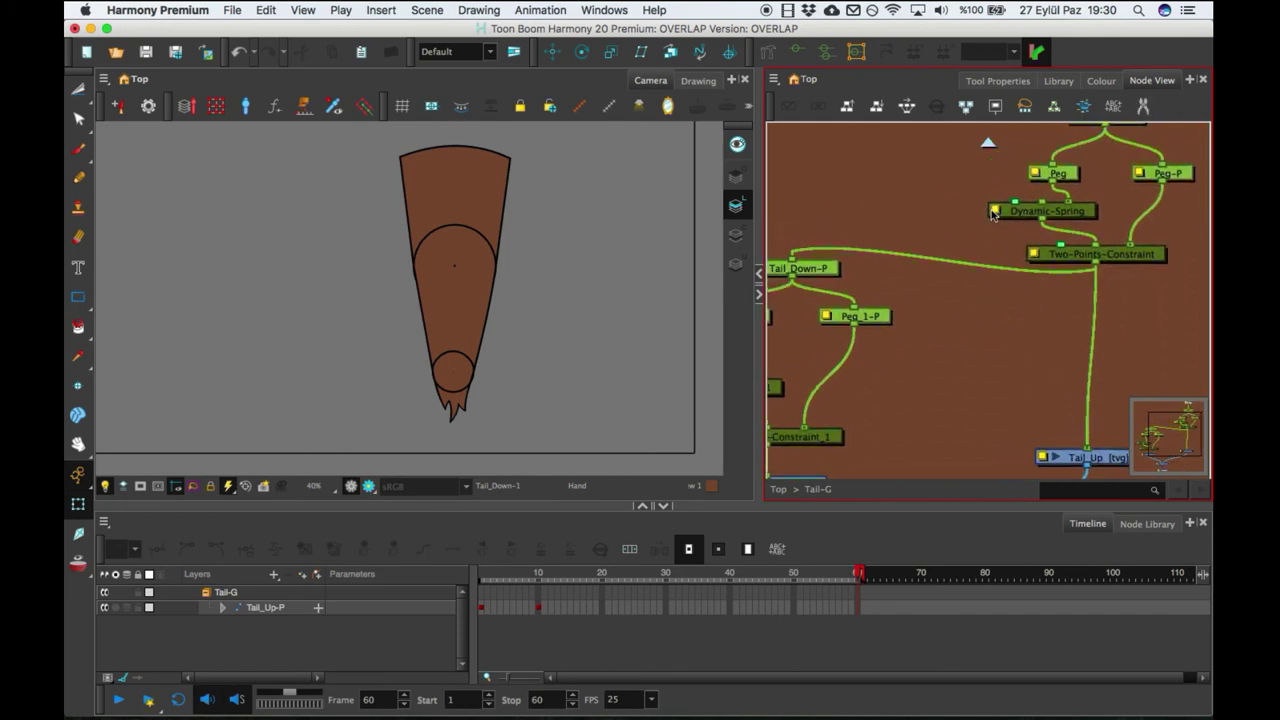
pyautogui.scroll(3, 986, 209)
pyautogui.moveTo(997, 196); pyautogui.dragTo(949, 250)
pyautogui.click(957, 246)
pyautogui.click(957, 250)
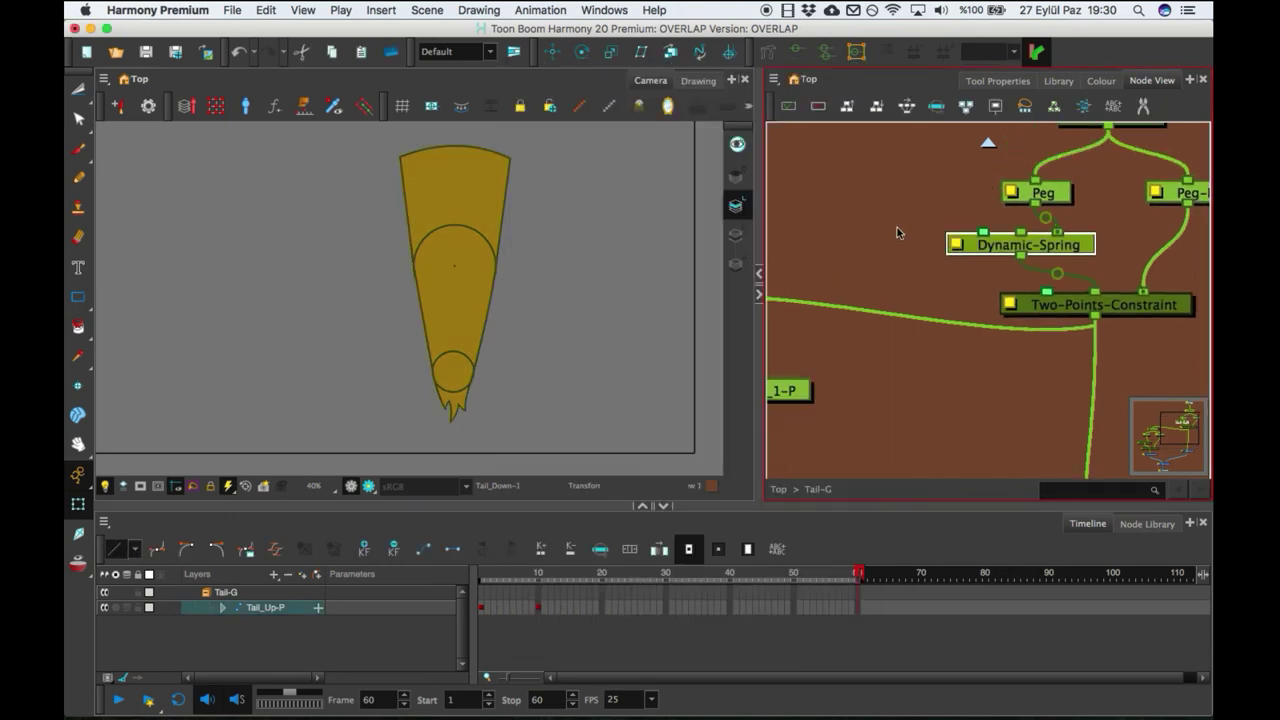
pyautogui.click(905, 202)
pyautogui.click(1059, 197)
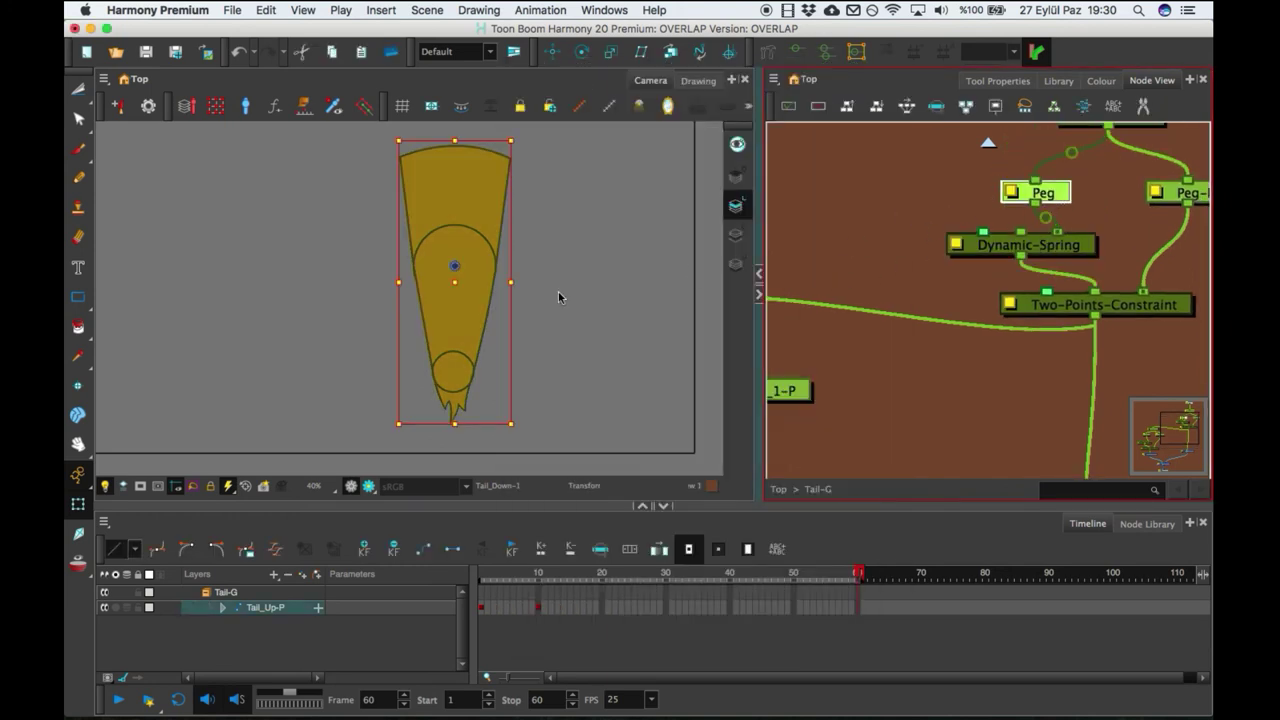
pyautogui.click(917, 178)
pyautogui.moveTo(1092, 206); pyautogui.dragTo(986, 296)
pyautogui.scroll(-2, 986, 297)
pyautogui.click(1029, 220)
pyautogui.click(1028, 219)
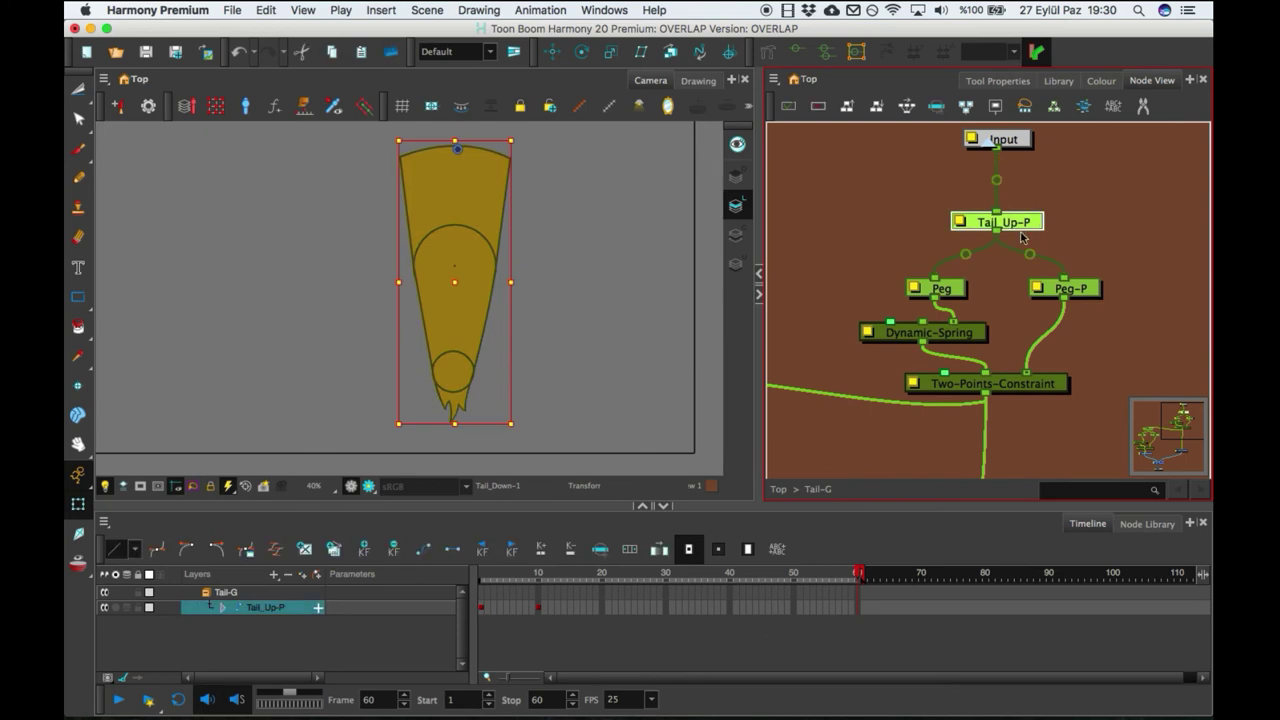
pyautogui.click(1040, 385)
pyautogui.click(871, 280)
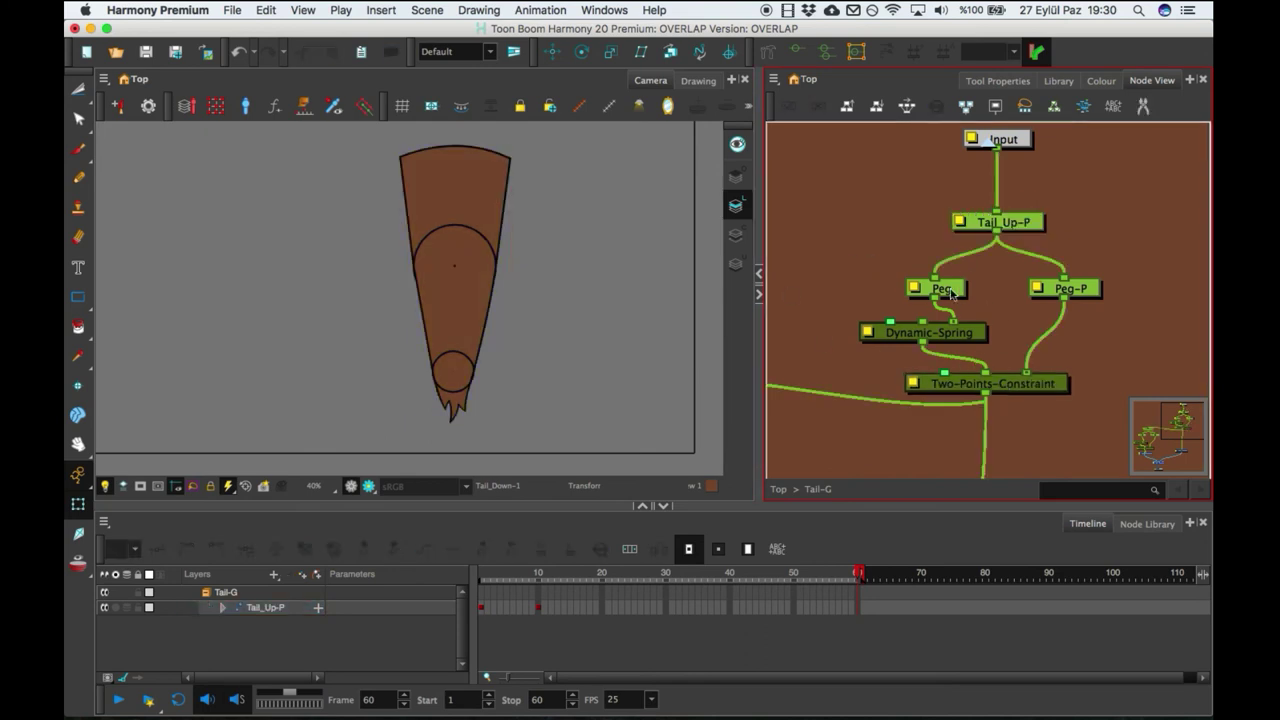
# - Set the Active value of the upper tail's Dynamic-Spring node to 85
pyautogui.click(867, 334)
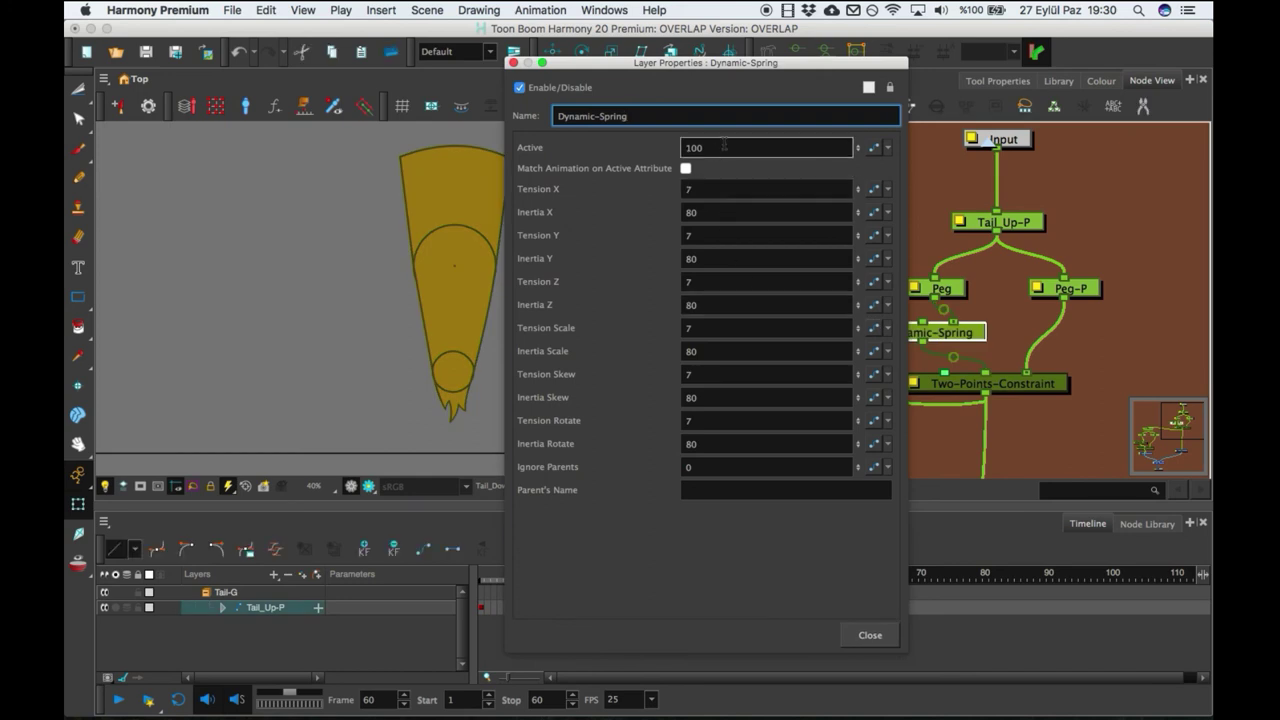
pyautogui.press('Tab')
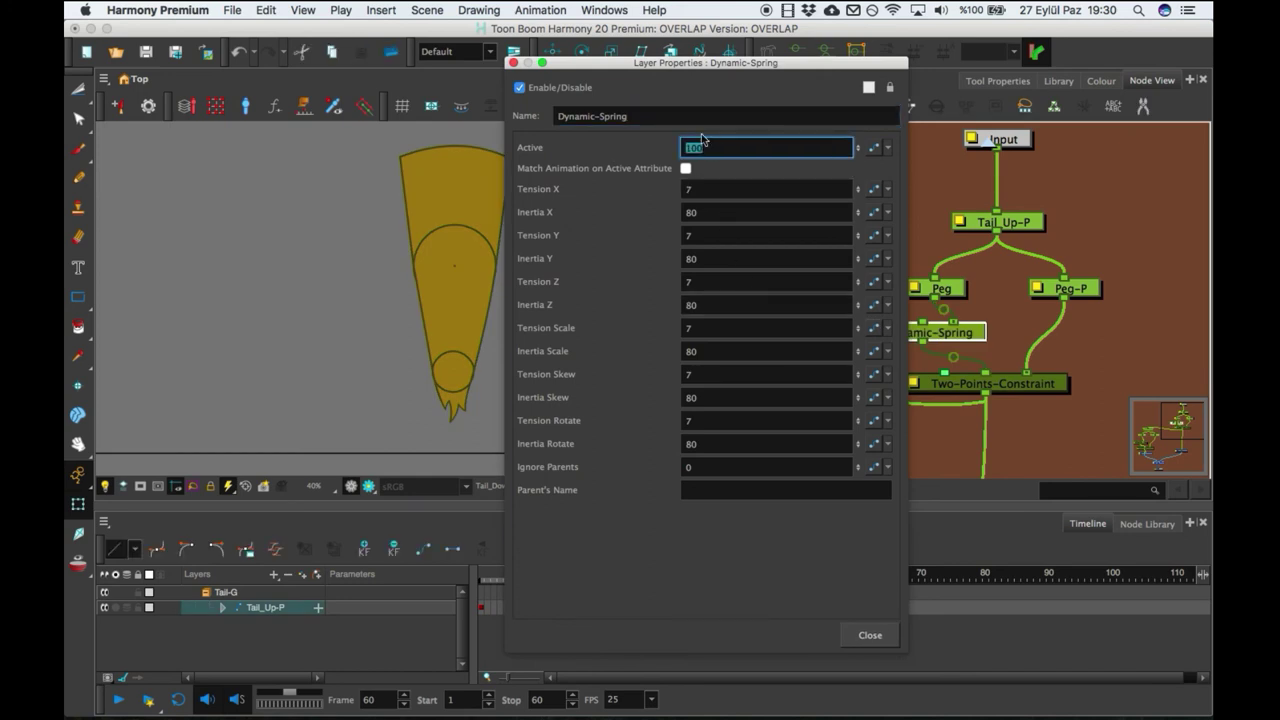
pyautogui.write('85')
pyautogui.click(870, 637)
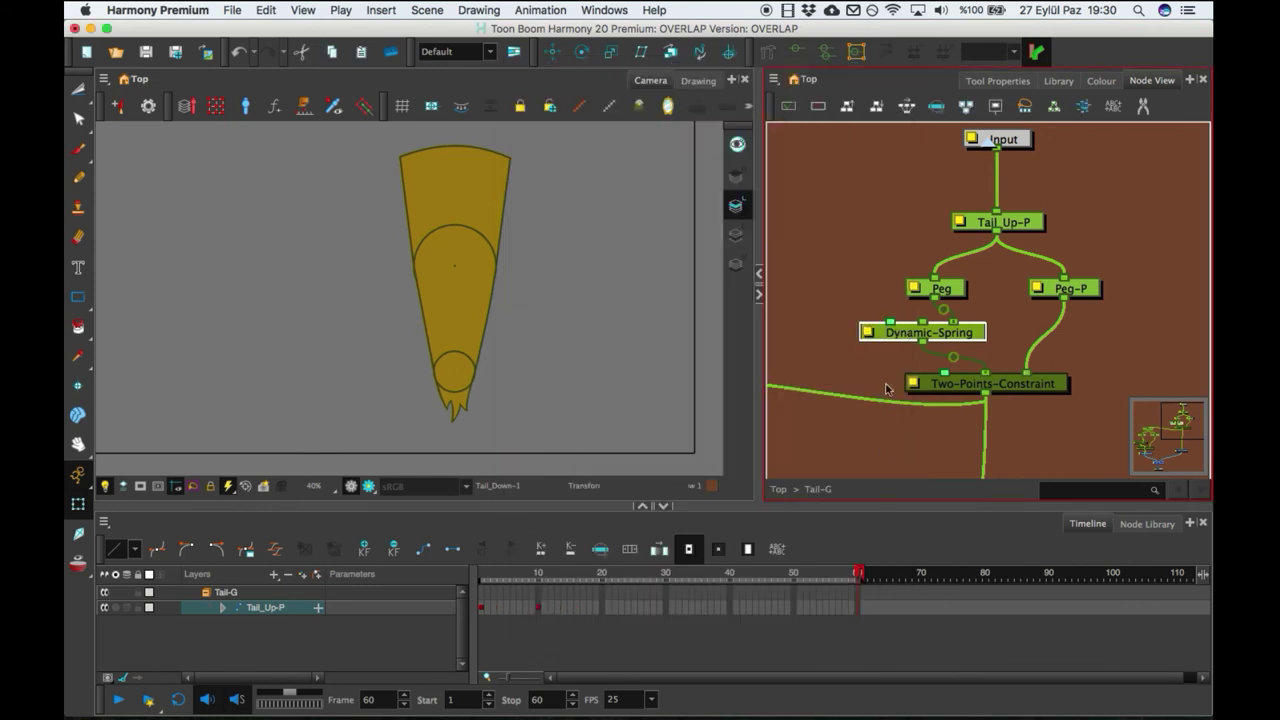
# - Try setting the Active value of the lower tail's Dynamic-Spring_1 node to 86
pyautogui.hscroll(-10, 879, 347)
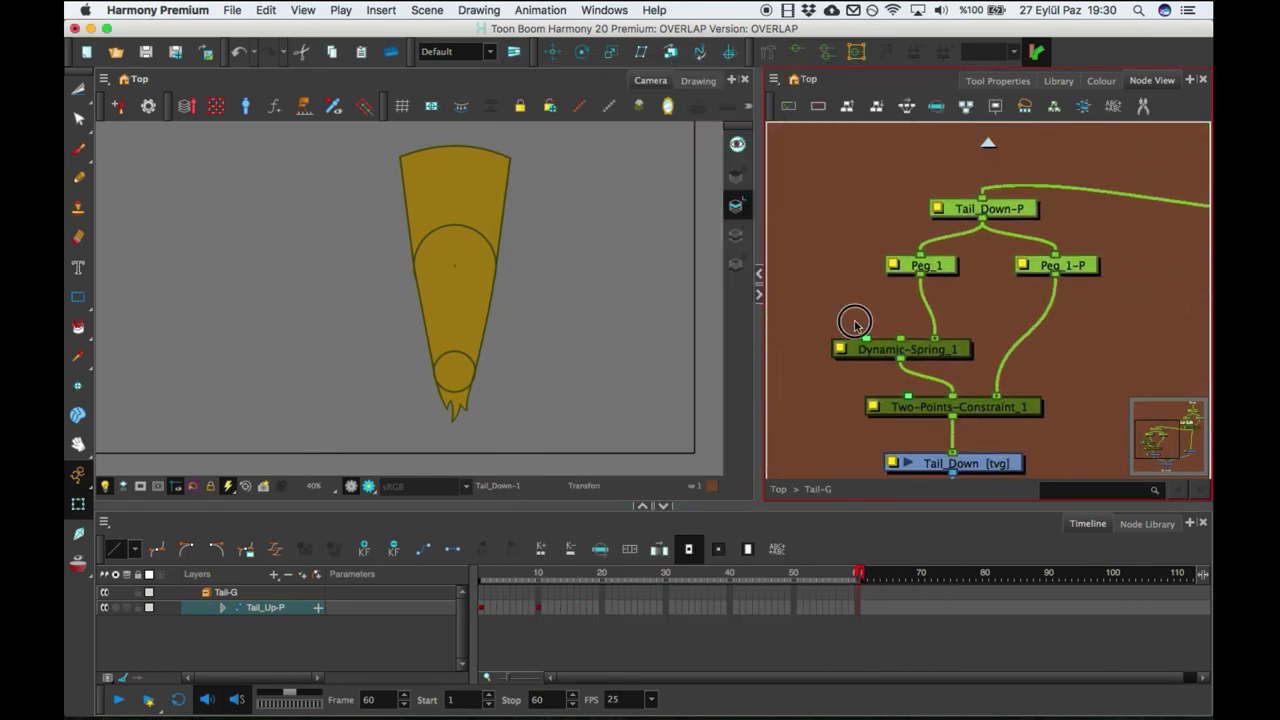
pyautogui.doubleClick(855, 346)
pyautogui.doubleClick(722, 150)
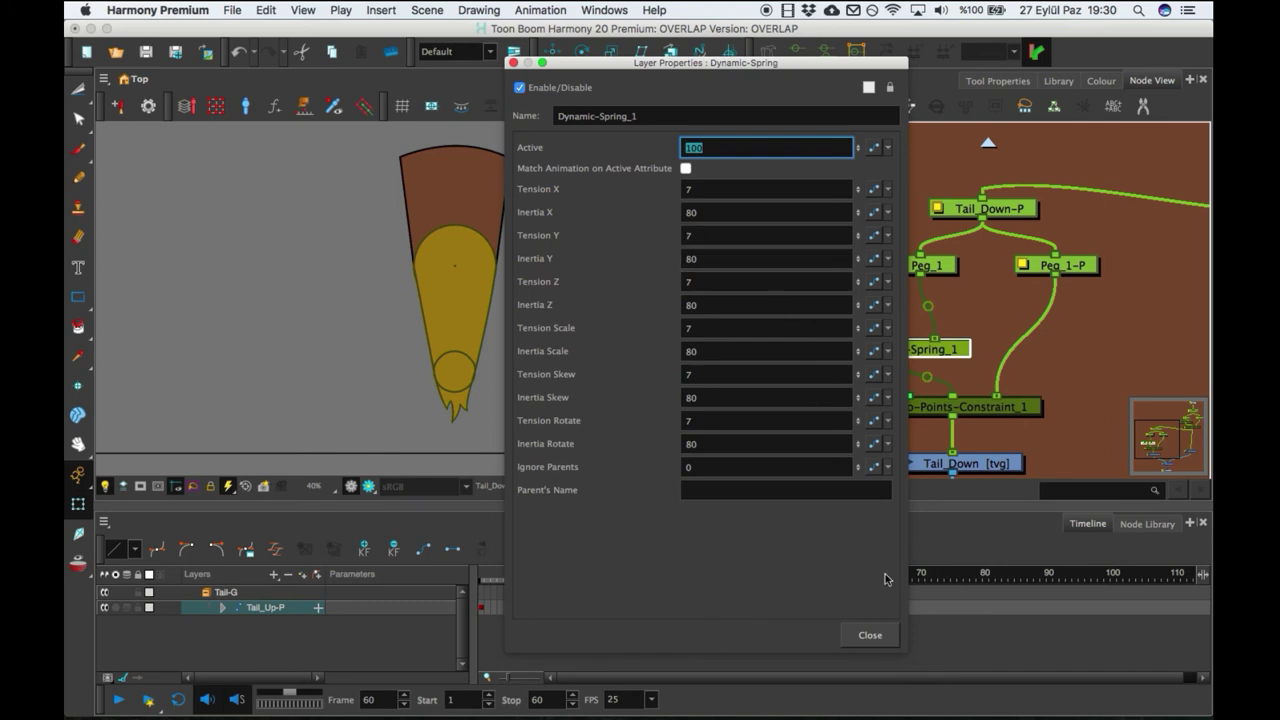
pyautogui.click(870, 636)
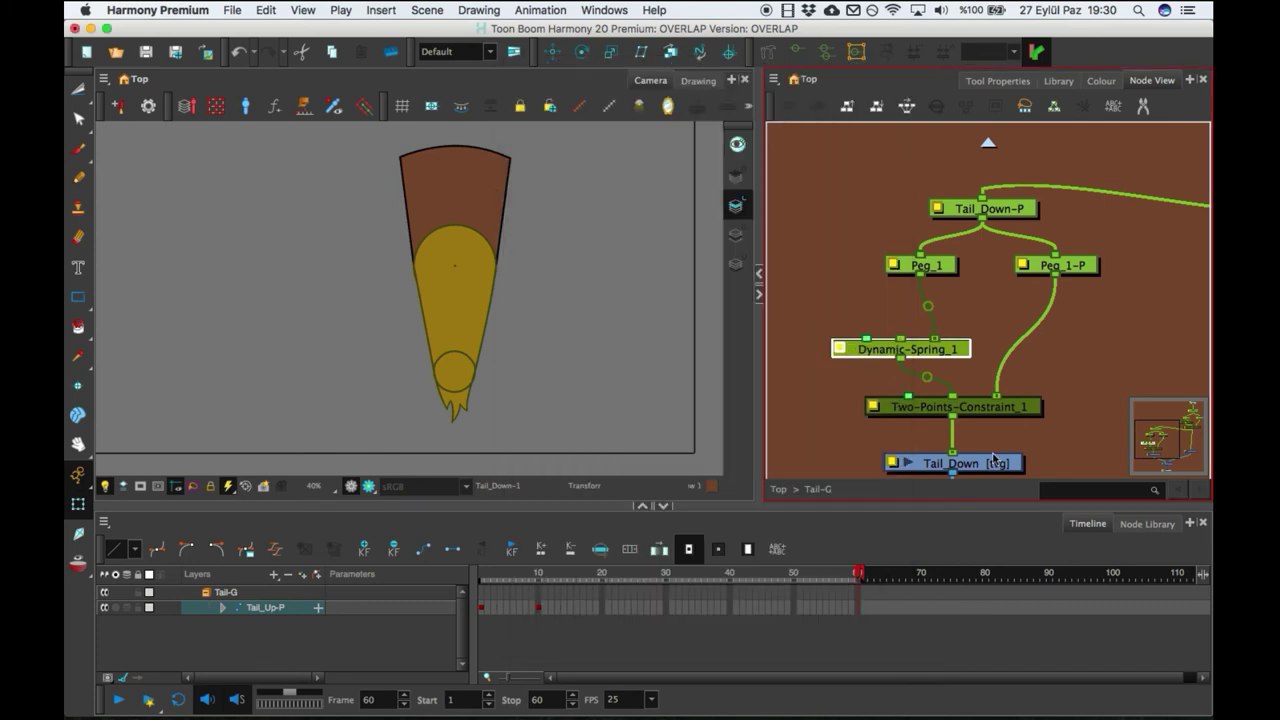
pyautogui.moveTo(942, 270); pyautogui.dragTo(1190, 276)
pyautogui.click(886, 349)
pyautogui.moveTo(722, 148); pyautogui.dragTo(628, 143)
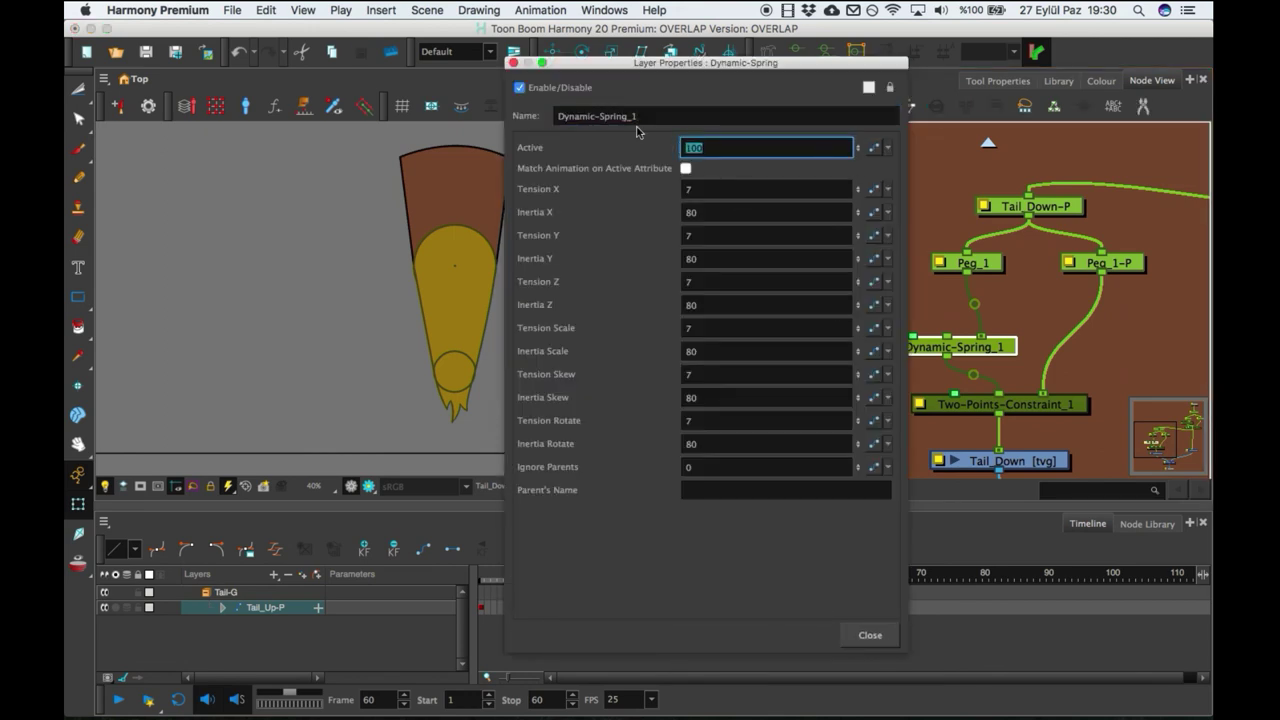
pyautogui.write('86')
pyautogui.click(870, 635)
# - Review the upper Dynamic-Spring's Active value and play the scene from frame 1 to examine the tail's motion
pyautogui.moveTo(1026, 358); pyautogui.dragTo(900, 334)
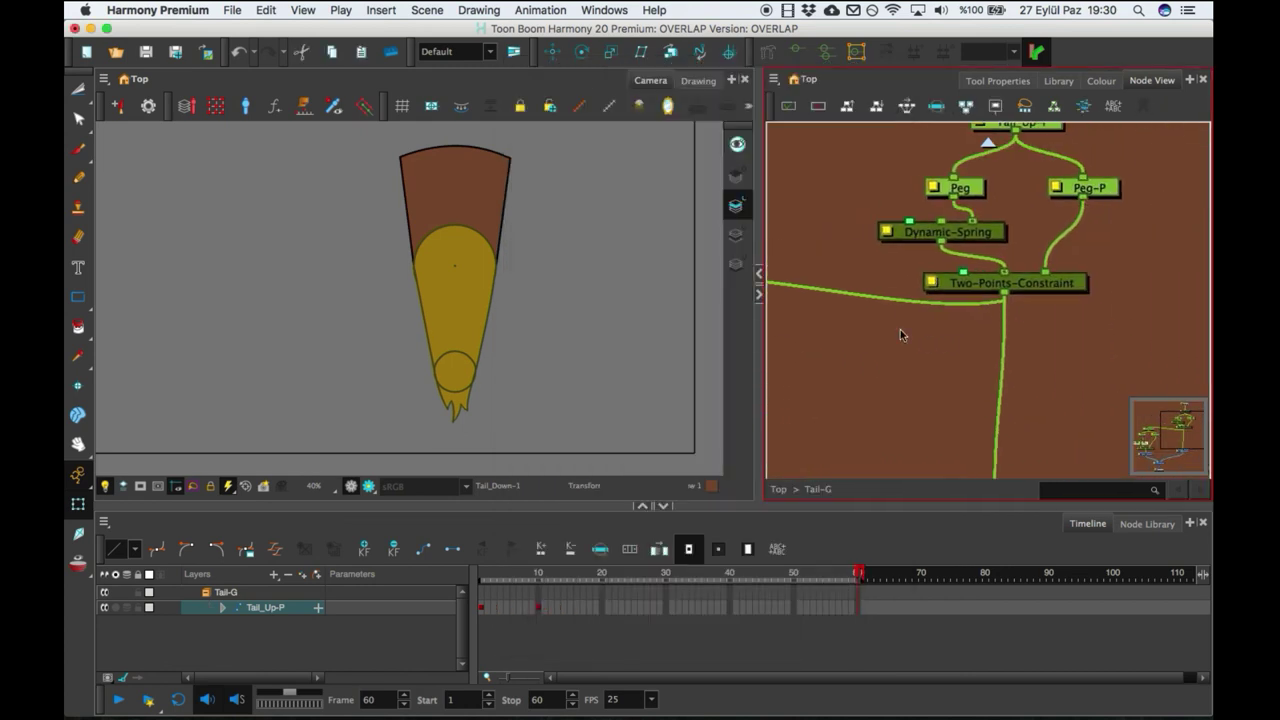
pyautogui.doubleClick(886, 232)
pyautogui.doubleClick(692, 147)
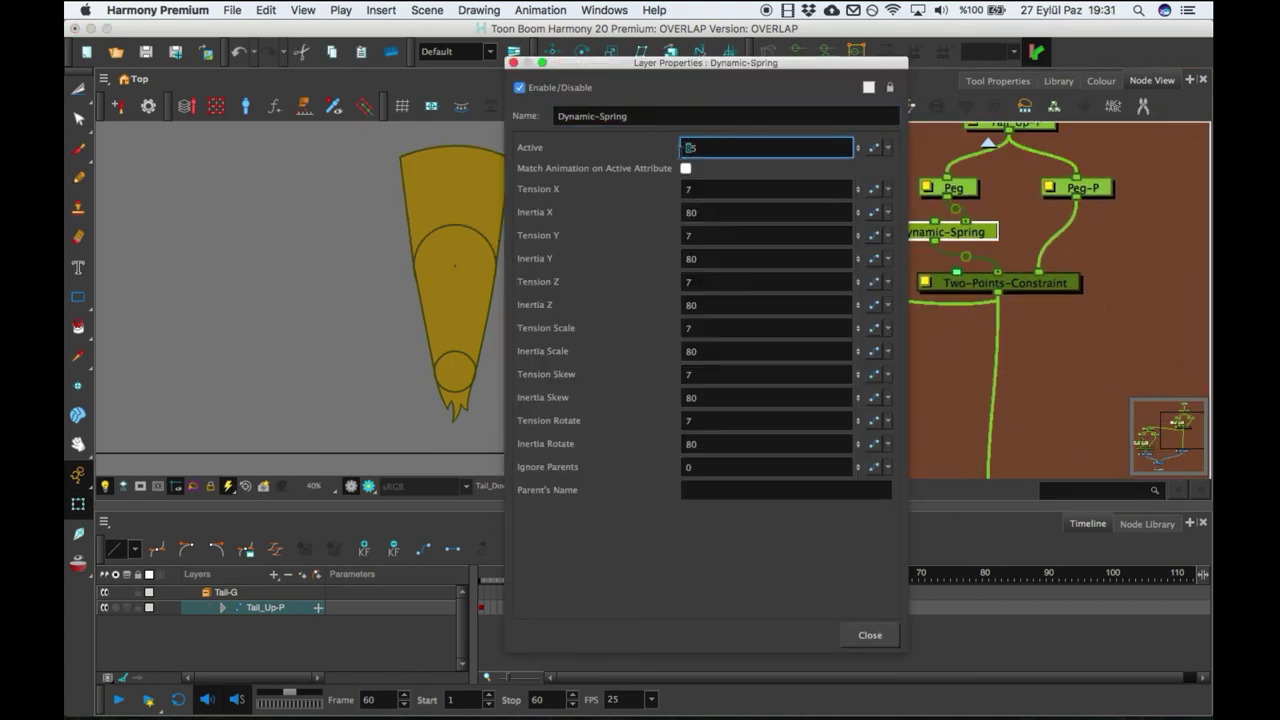
pyautogui.click(870, 635)
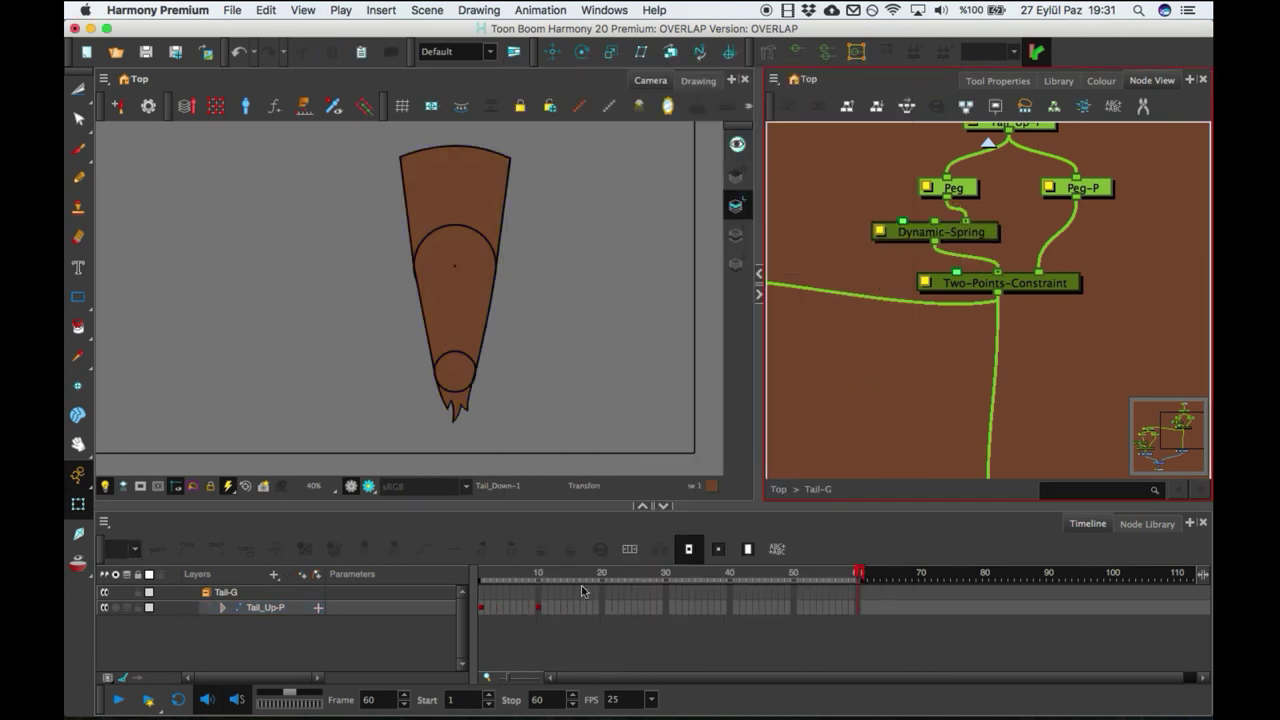
pyautogui.moveTo(521, 583)
pyautogui.mouseDown()
pyautogui.moveTo(651, 575)
pyautogui.moveTo(435, 578)
pyautogui.mouseUp()
pyautogui.click(118, 700)
pyautogui.click(118, 700)
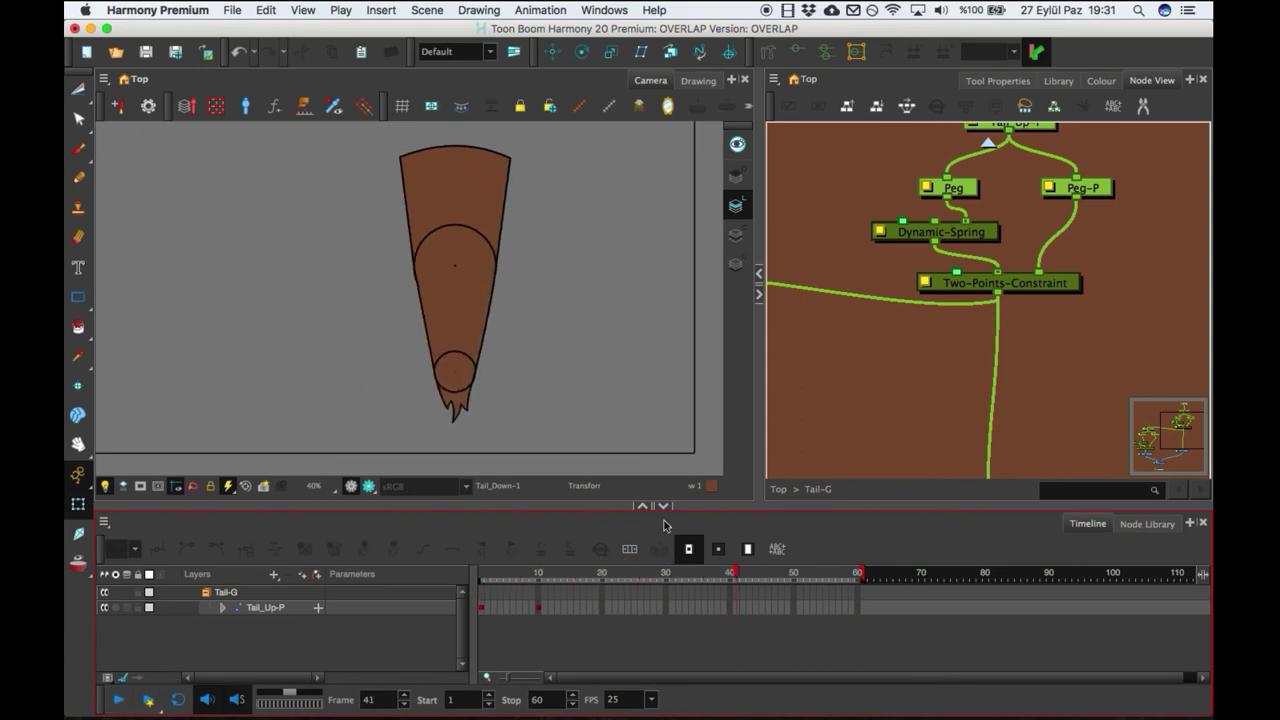
# - Set the Active value of the upper tail's Dynamic-Spring node to 55
pyautogui.click(881, 234)
pyautogui.moveTo(692, 148); pyautogui.dragTo(686, 163)
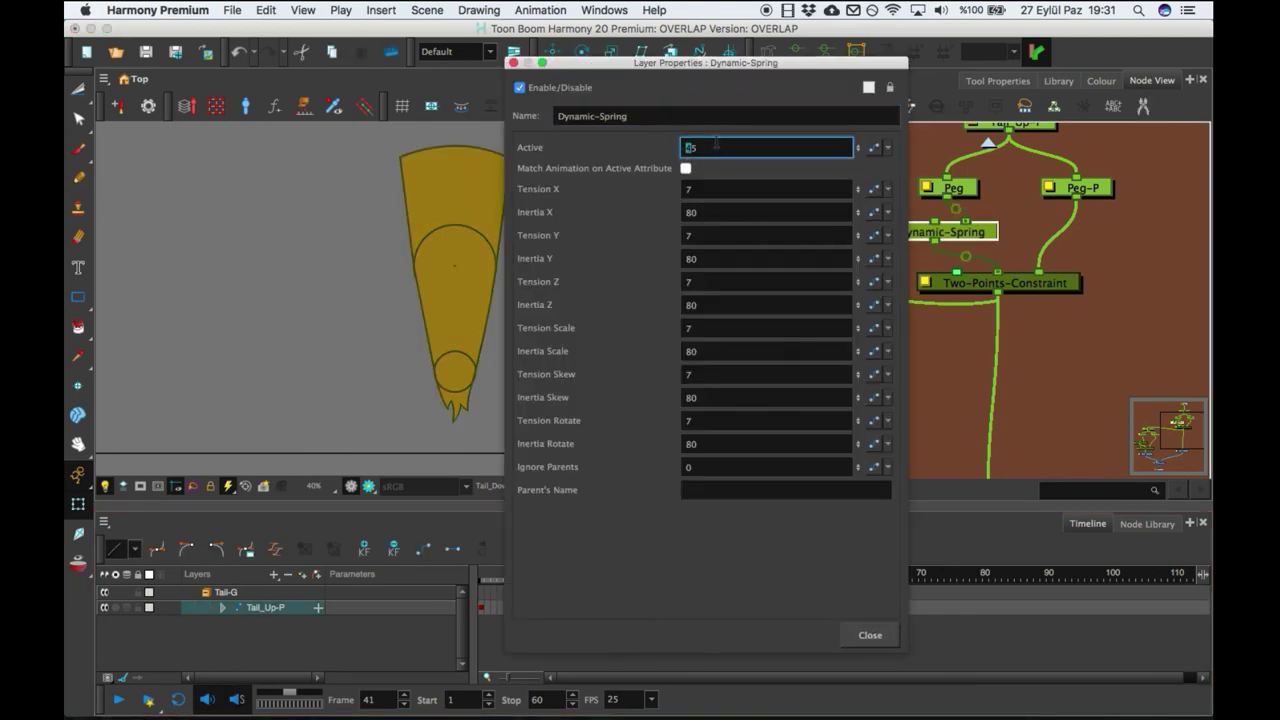
pyautogui.write('5')
pyautogui.click(870, 635)
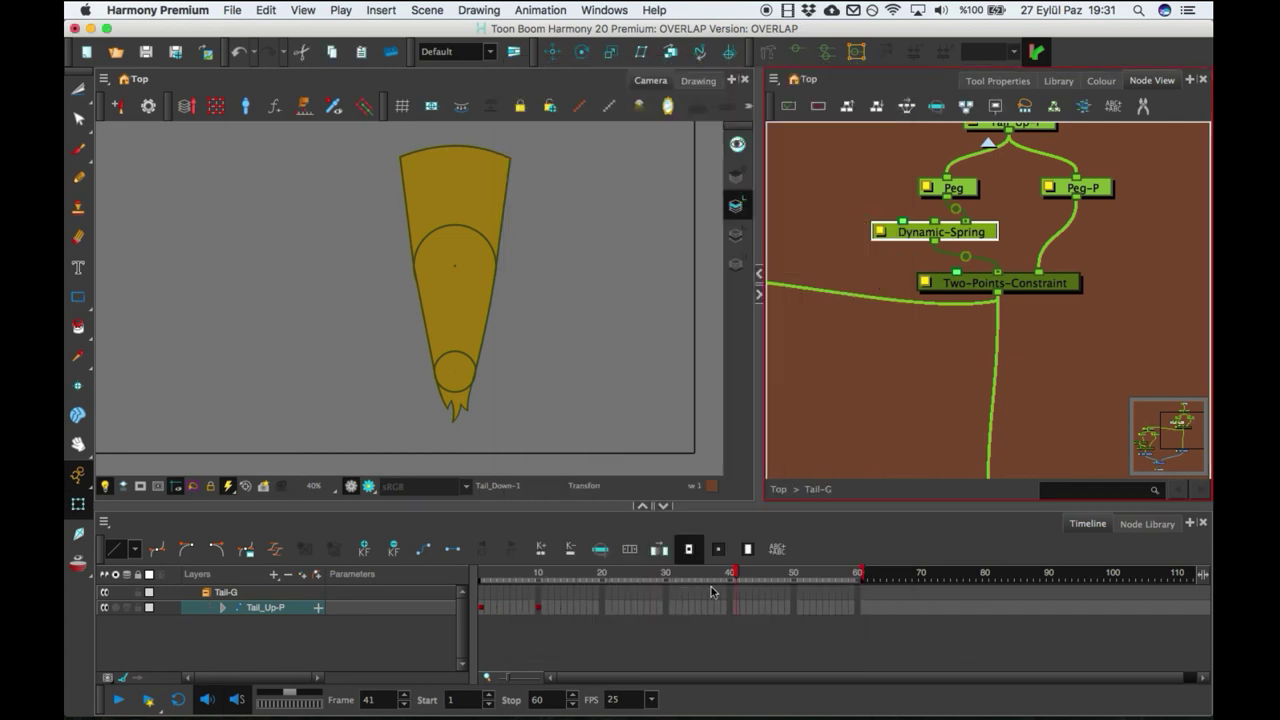
# - Play the scene to examine how the tail settles with the adjusted upper Dynamic-Spring
pyautogui.click(548, 578)
pyautogui.click(118, 700)
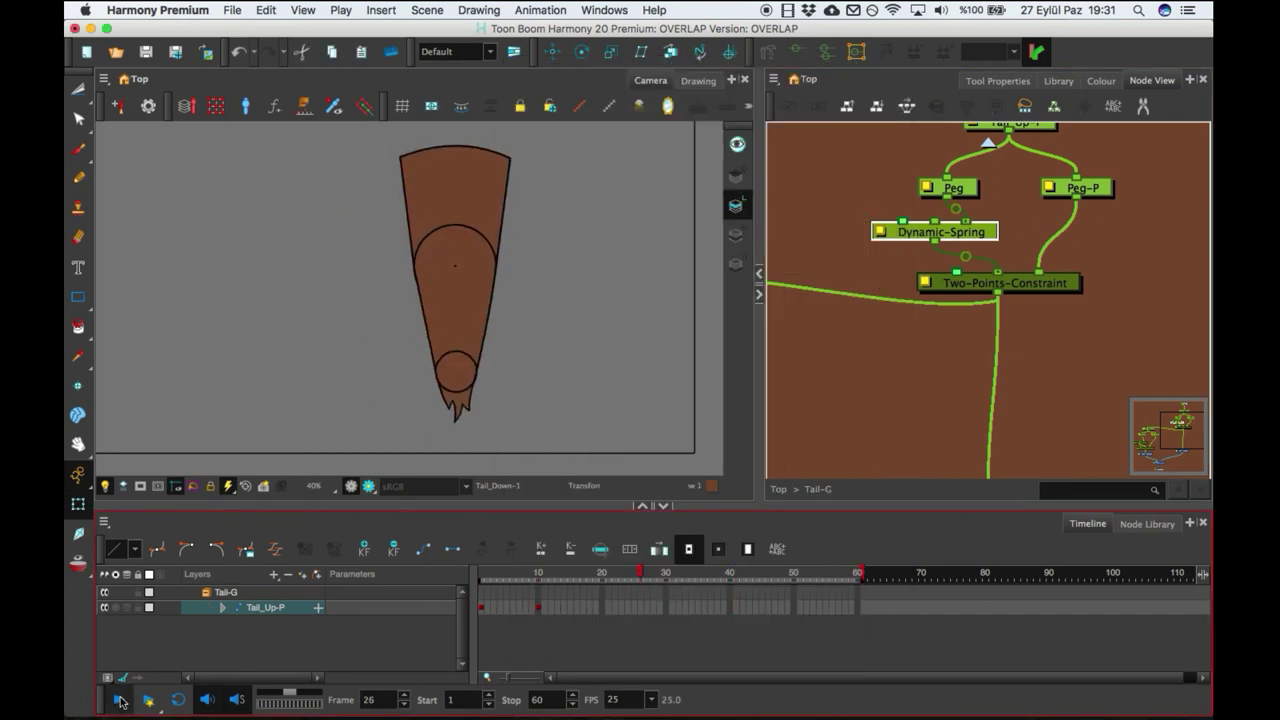
pyautogui.click(120, 701)
# - Check the Active value in the properties of the lower tail's Dynamic-Spring_1 node
pyautogui.moveTo(1065, 293); pyautogui.dragTo(980, 322)
pyautogui.click(846, 296)
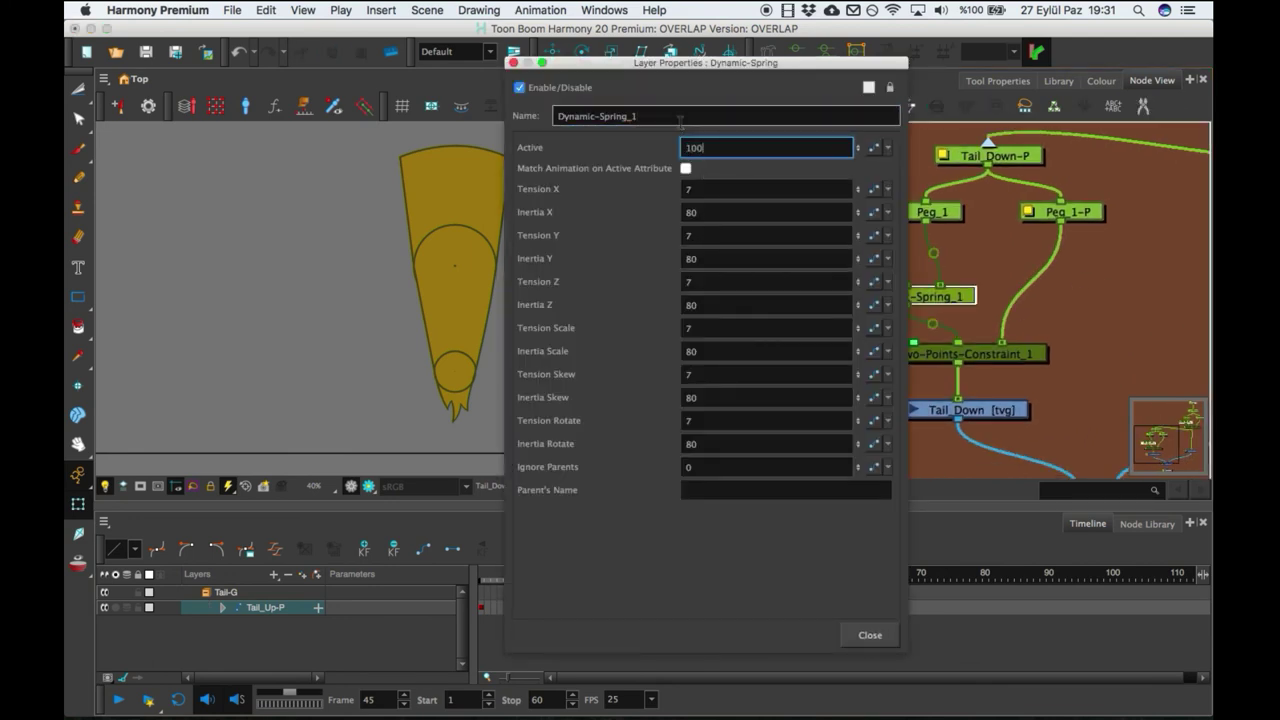
pyautogui.click(870, 635)
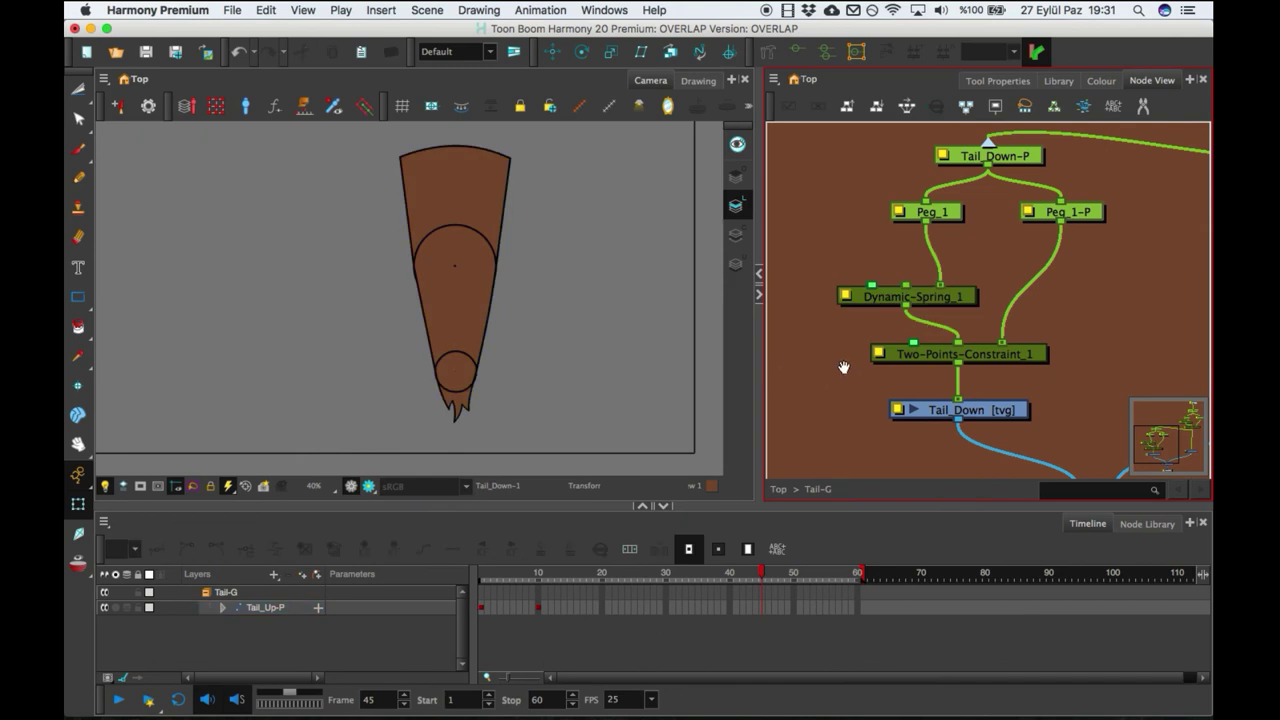
# - Show the lower tail's whole node chain and play the scene again to compare the overlap of both tail parts
pyautogui.moveTo(843, 367); pyautogui.dragTo(873, 366)
pyautogui.press('1')
pyautogui.press('1')
pyautogui.press('1')
pyautogui.click(524, 574)
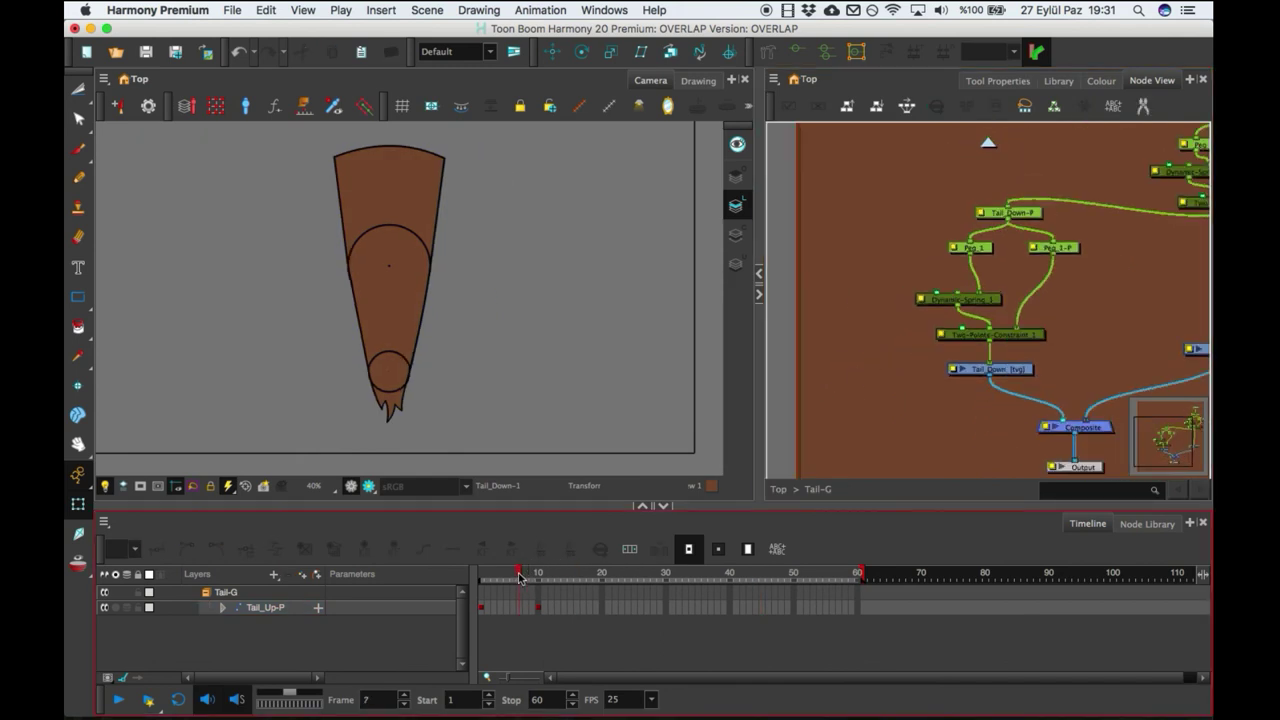
pyautogui.click(120, 699)
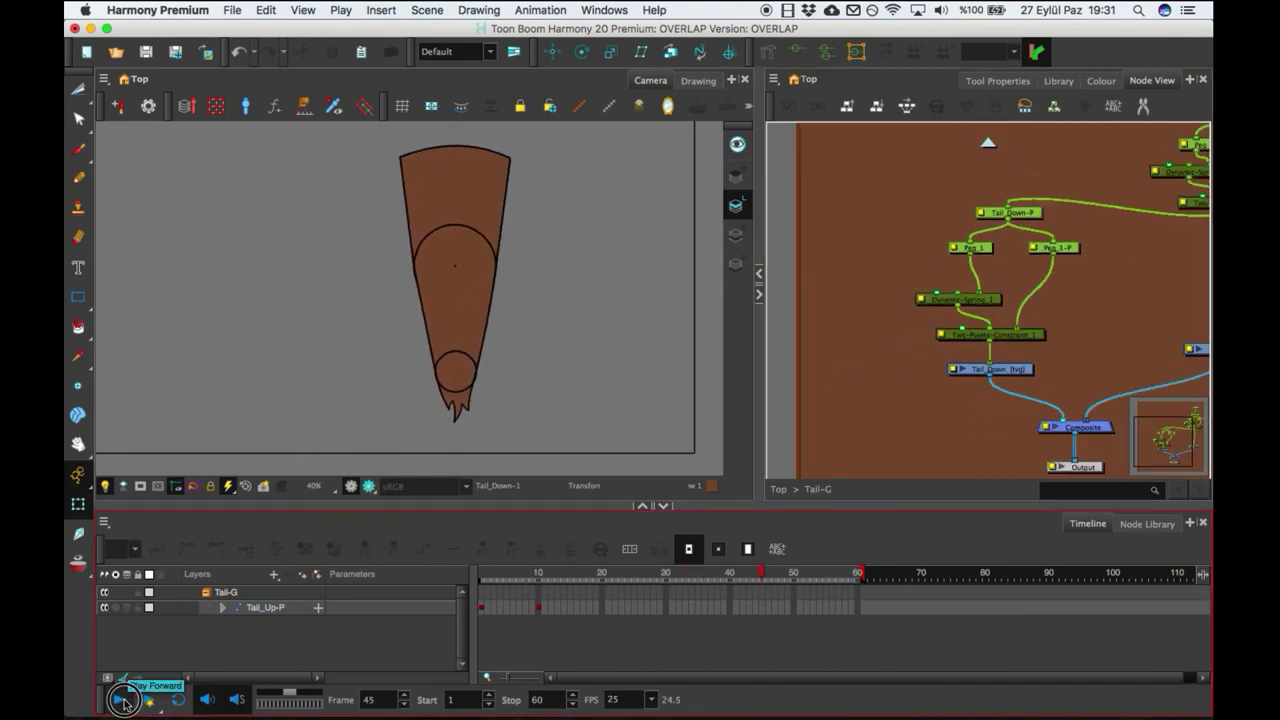
pyautogui.click(122, 699)
# - Select the upper and lower tail drawings in turn, scrubbing from frame 10 to examine each part's overlapping motion, and return to frame 10
pyautogui.click(446, 198)
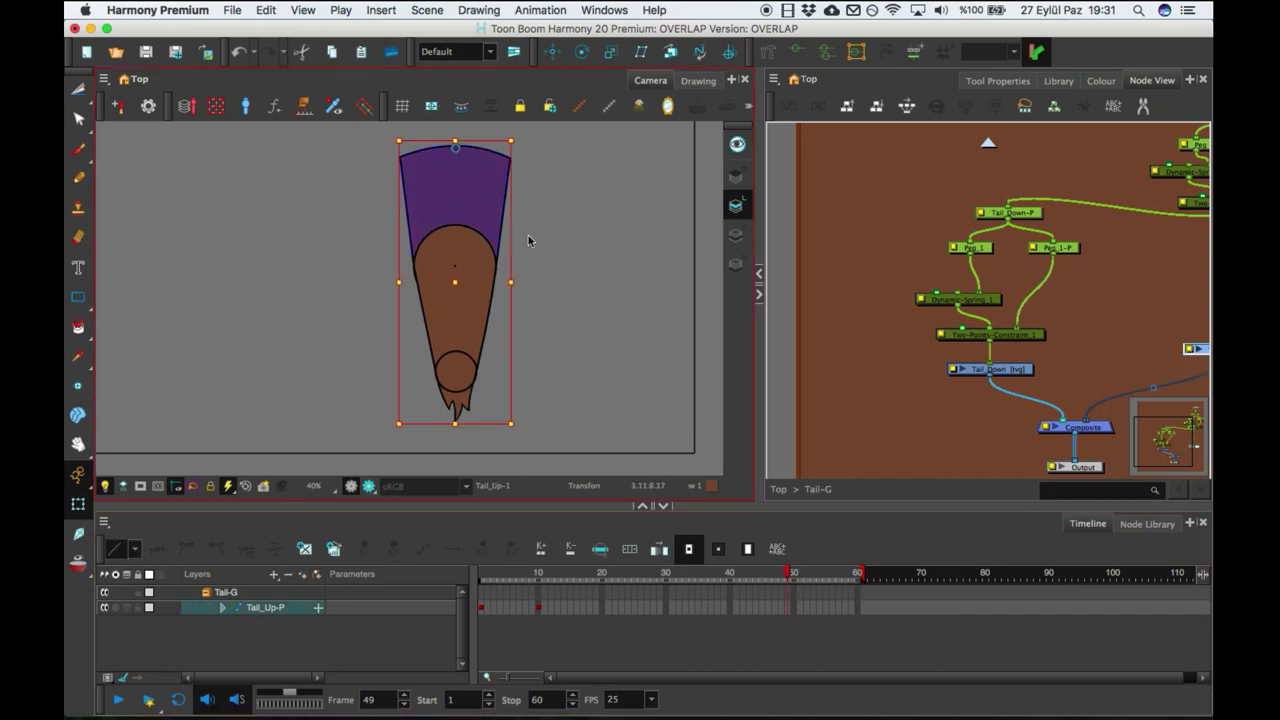
pyautogui.moveTo(538, 574); pyautogui.dragTo(714, 570)
pyautogui.click(456, 375)
pyautogui.moveTo(540, 578); pyautogui.dragTo(785, 570)
pyautogui.click(539, 578)
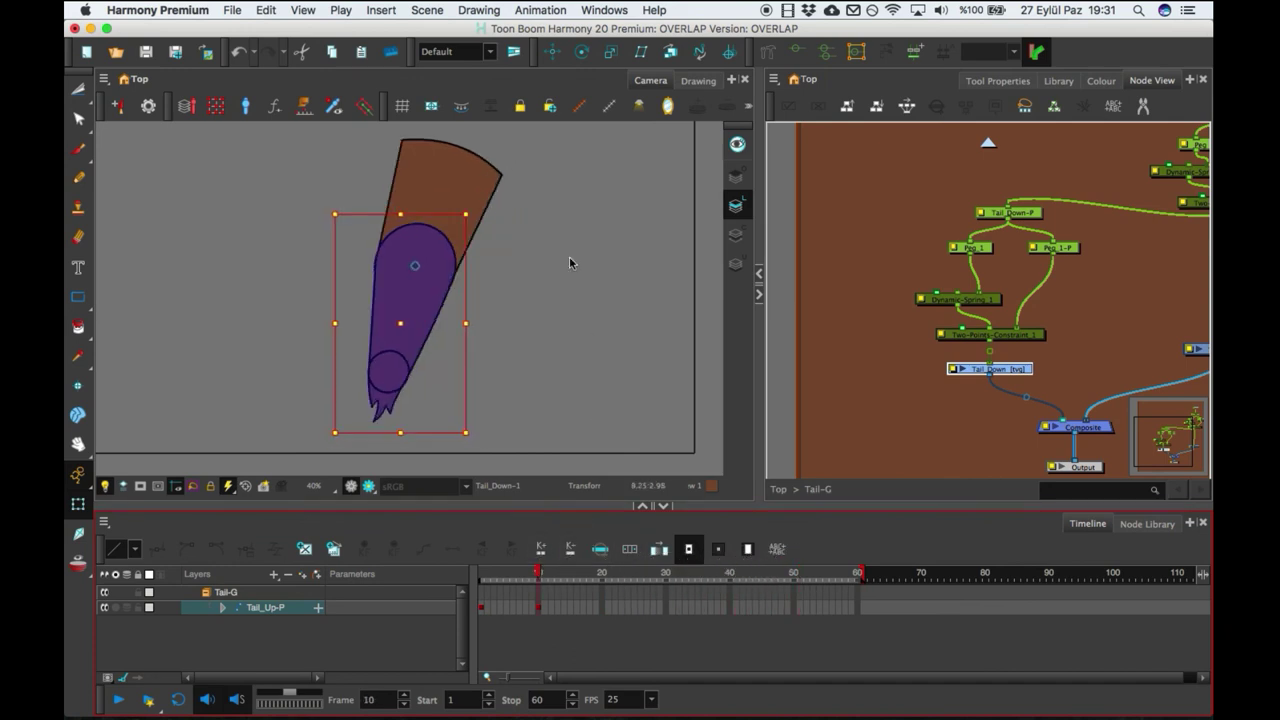
pyautogui.click(582, 291)
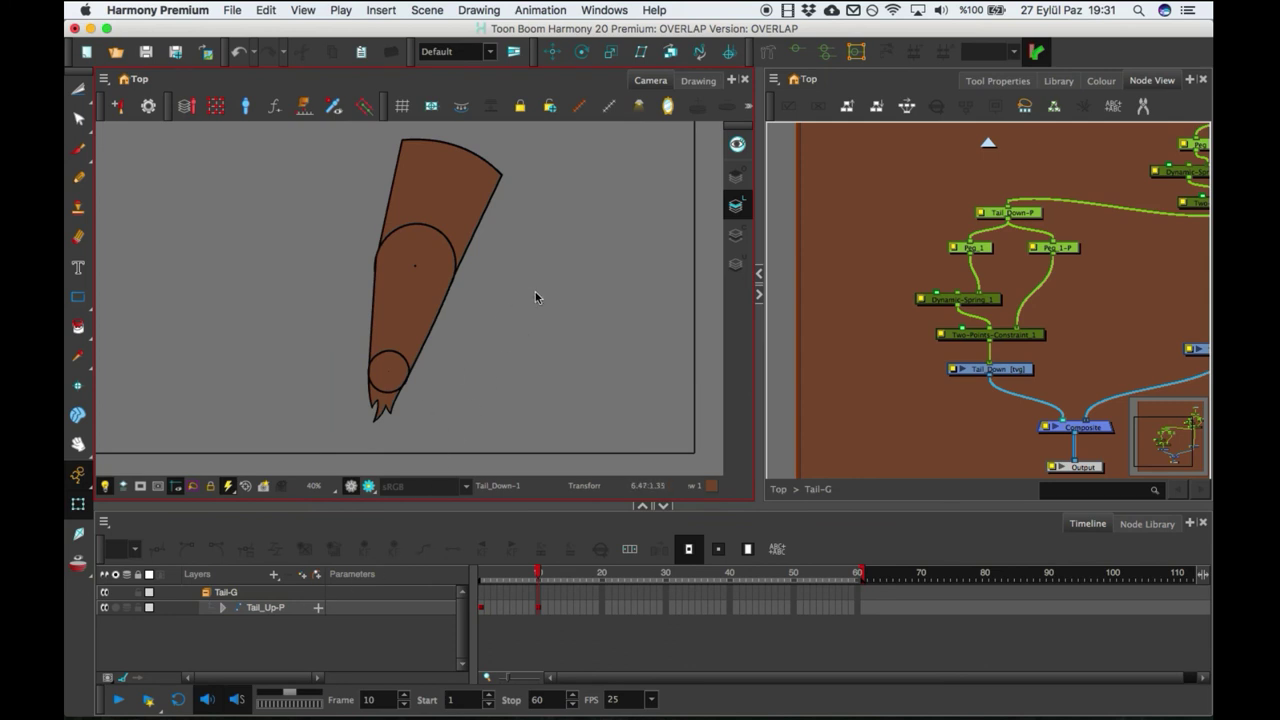